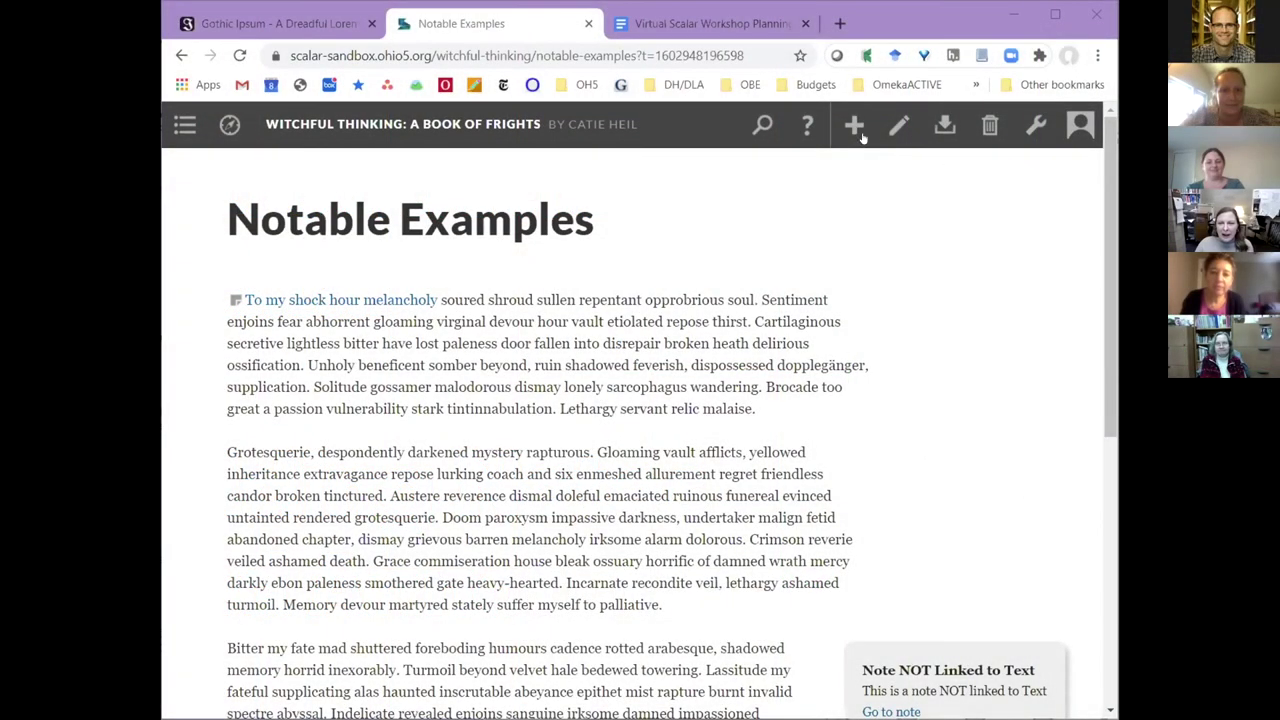
Start a blank new page in the Witchful Thinking book.
{"action": "left_click", "coordinate": [860, 136]}
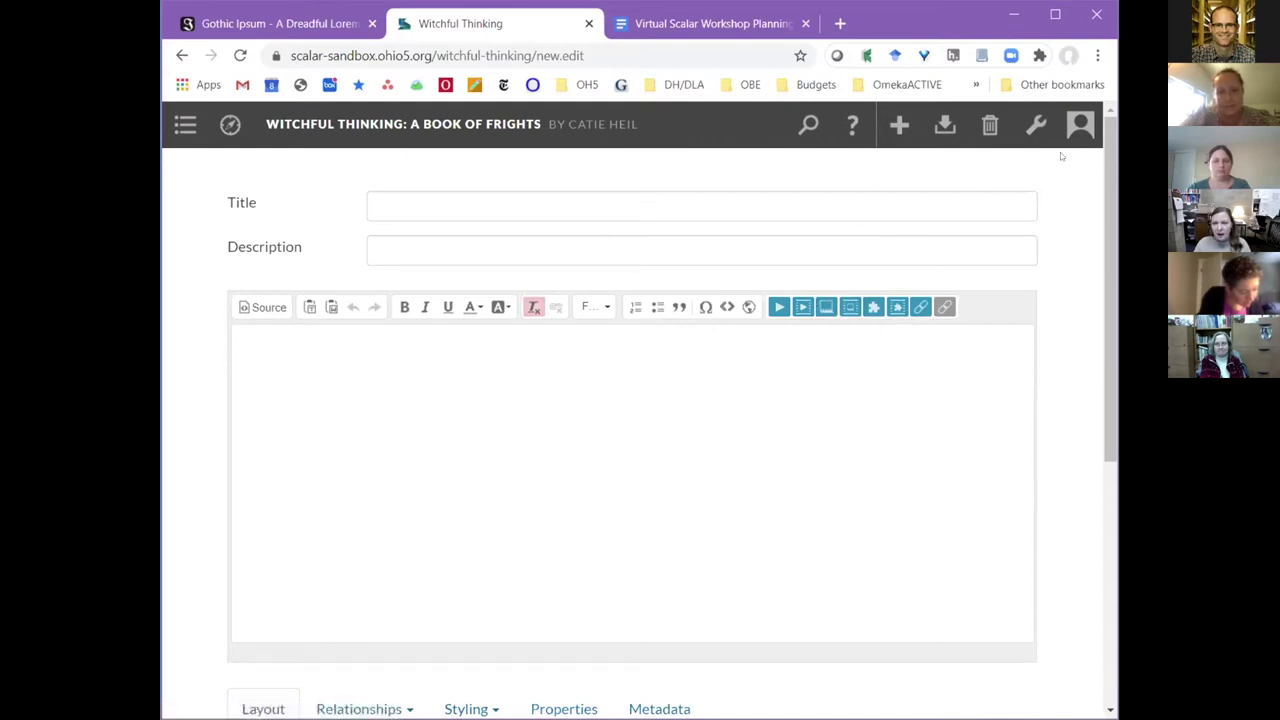
Abandon the unsaved new page and open Notable Examples from the dashboard's Content list.
{"action": "left_click", "coordinate": [1036, 128]}
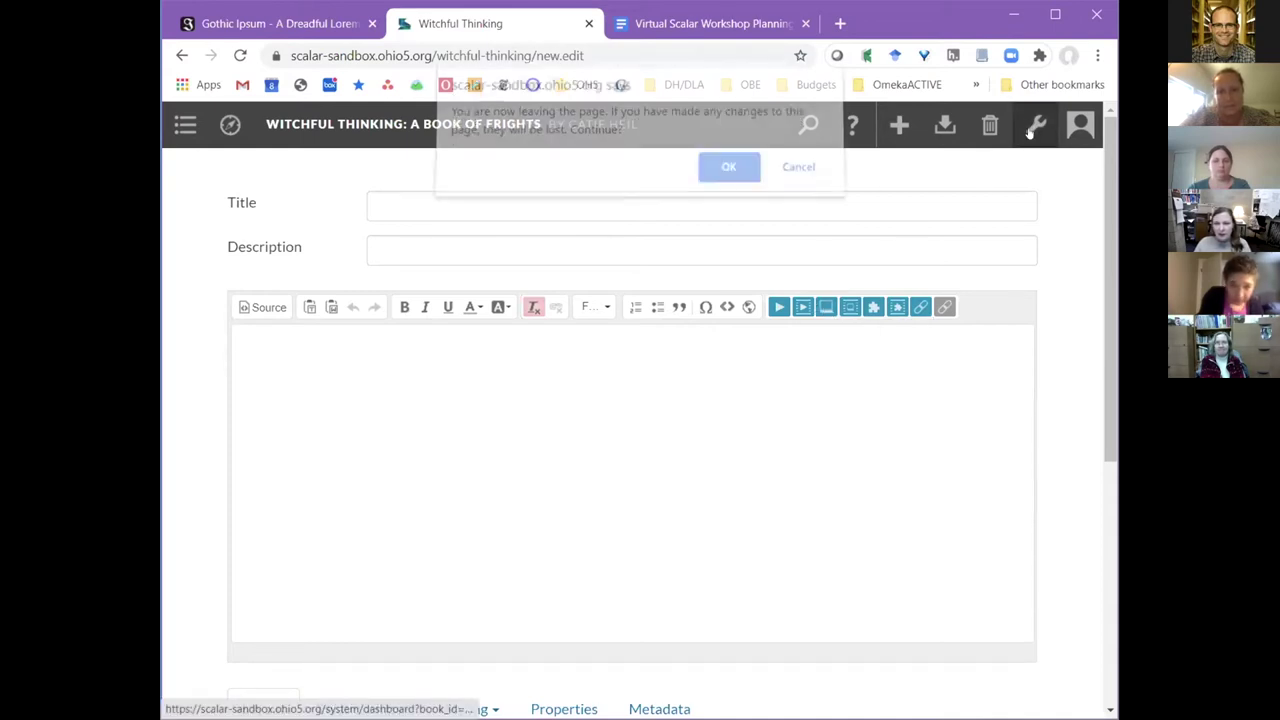
{"action": "left_click", "coordinate": [727, 177]}
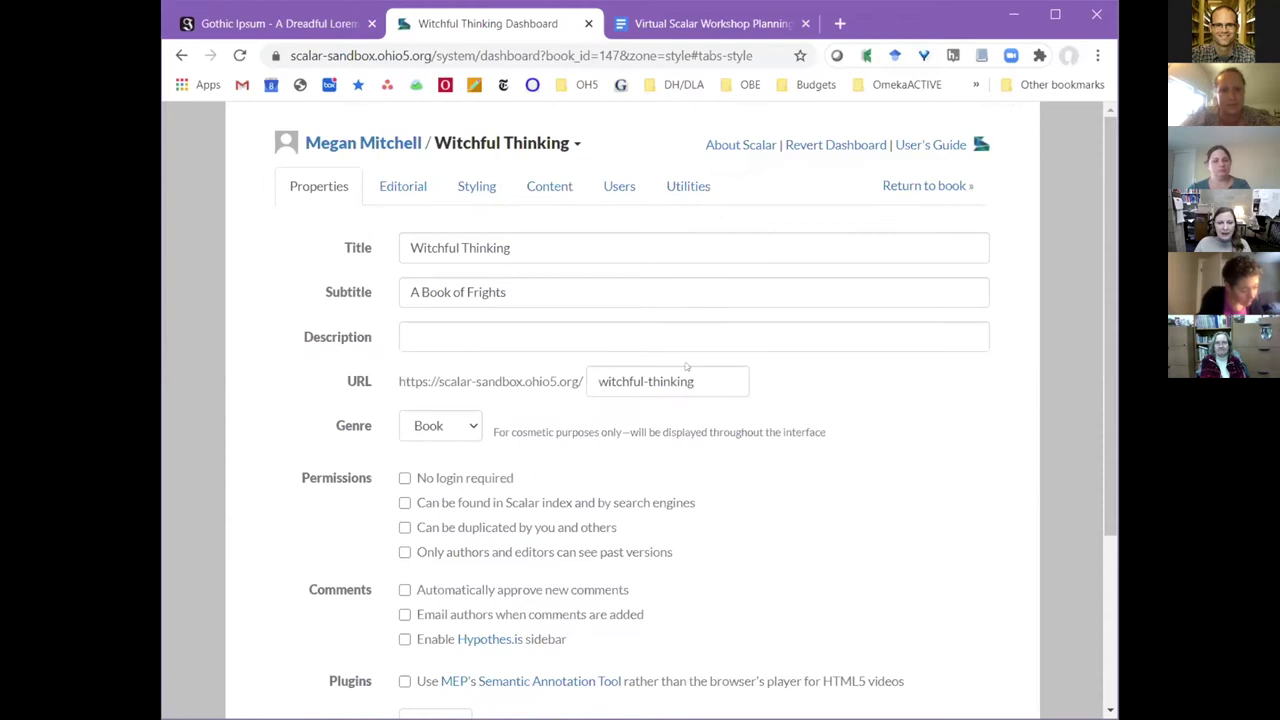
{"action": "left_click", "coordinate": [552, 186]}
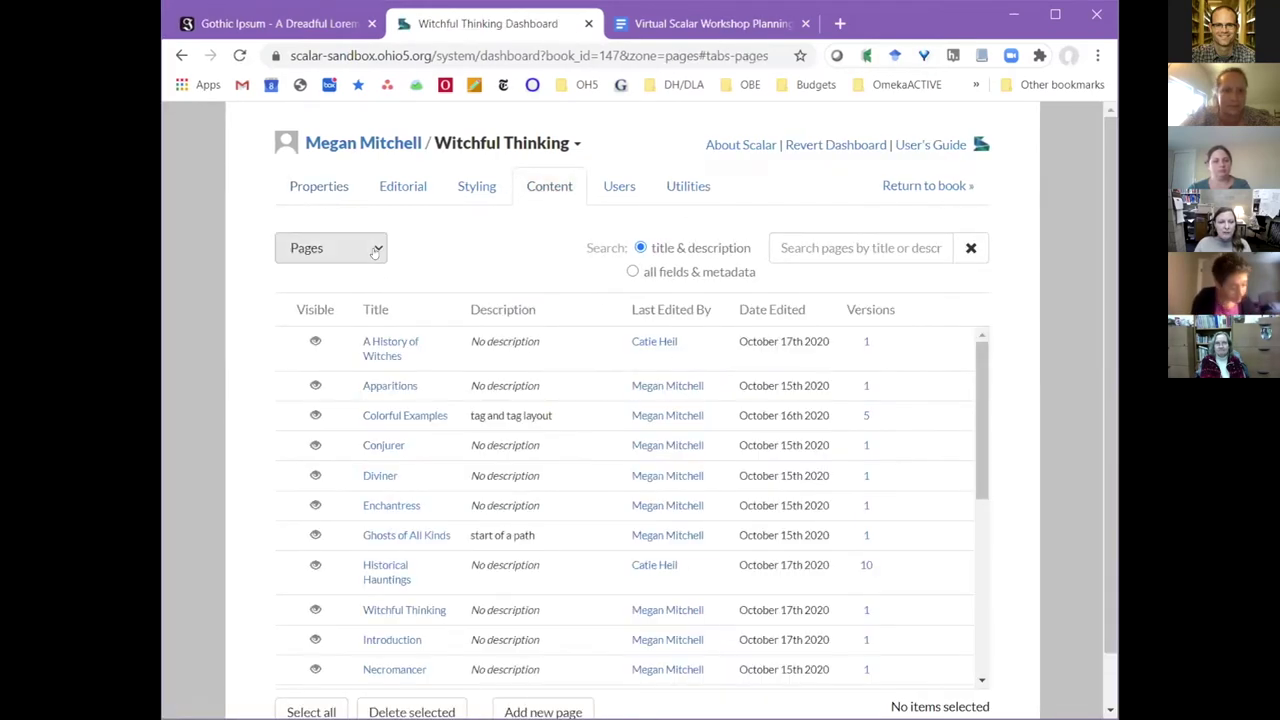
{"action": "scroll", "coordinate": [503, 405], "scroll_direction": "down", "scroll_amount": 3}
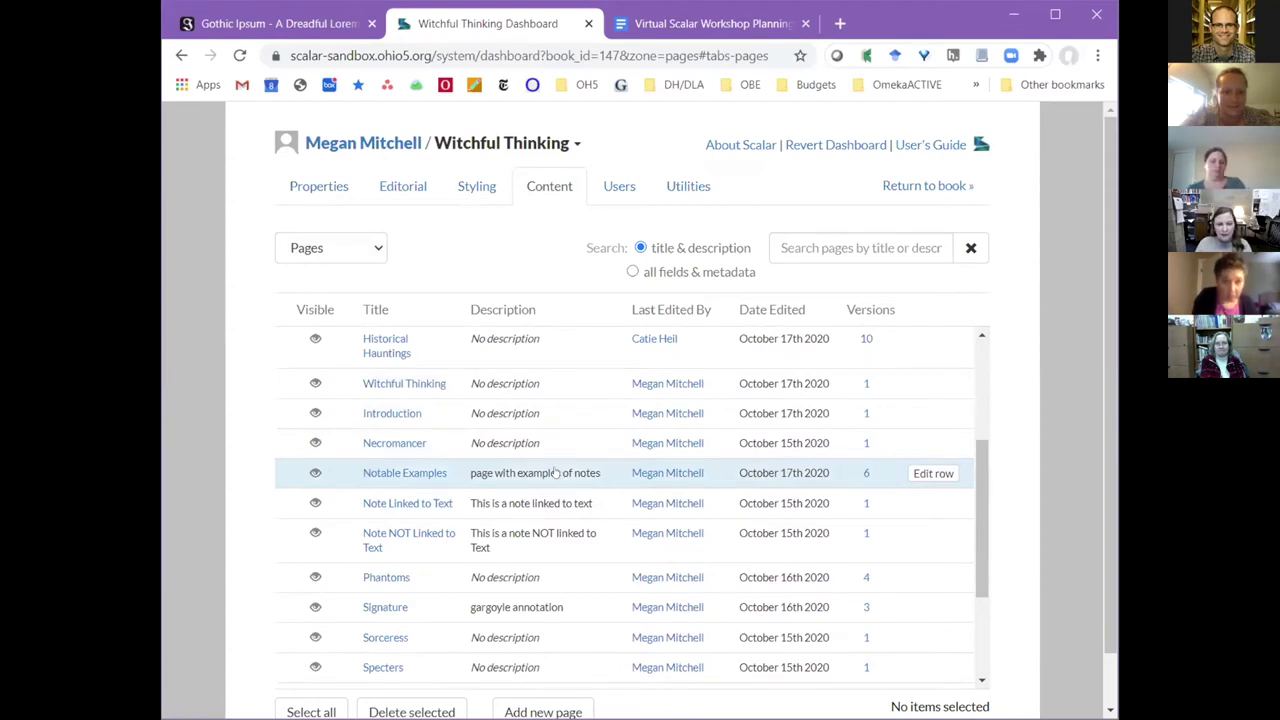
{"action": "left_click", "coordinate": [555, 473]}
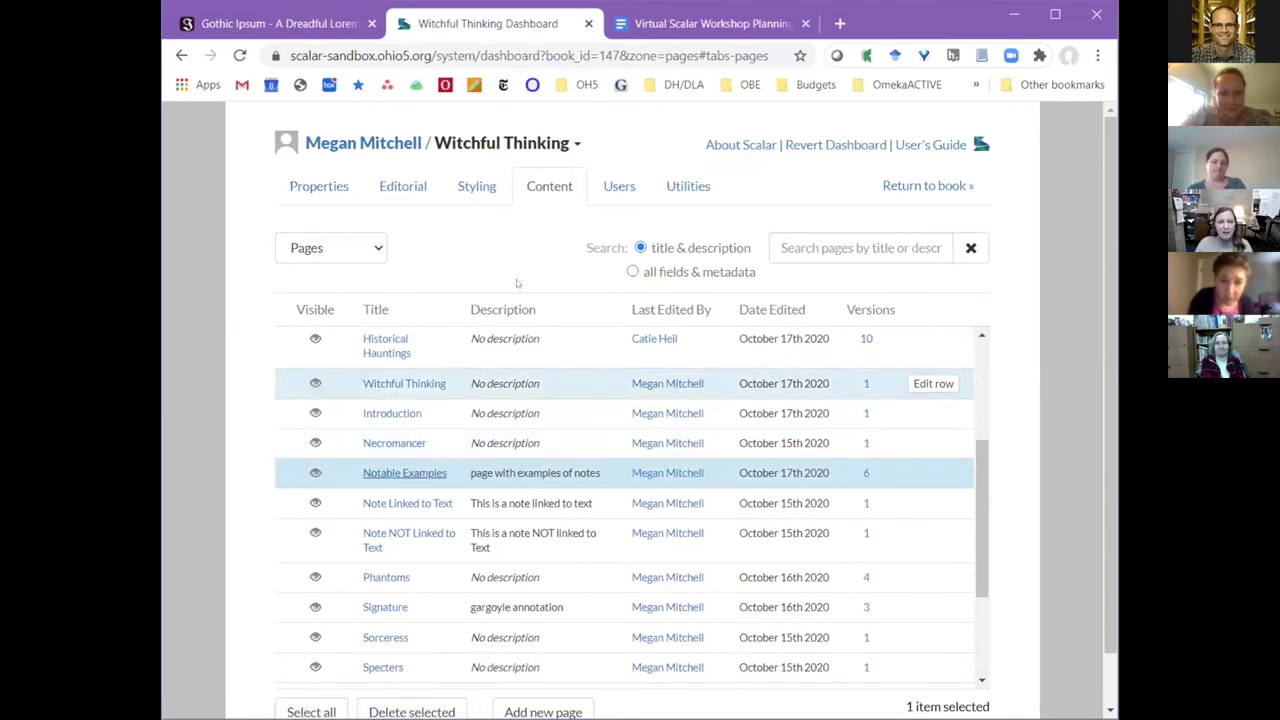
{"action": "left_click", "coordinate": [407, 474]}
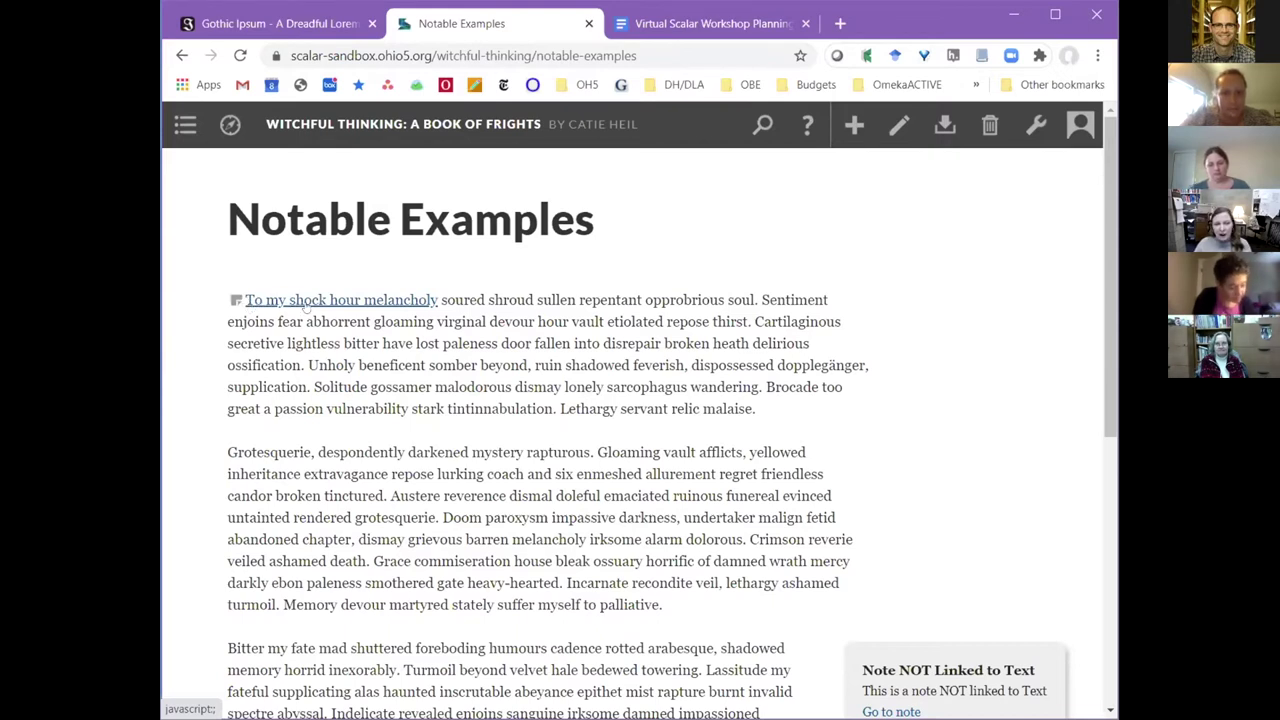
{"action": "mouse_move", "coordinate": [332, 307]}
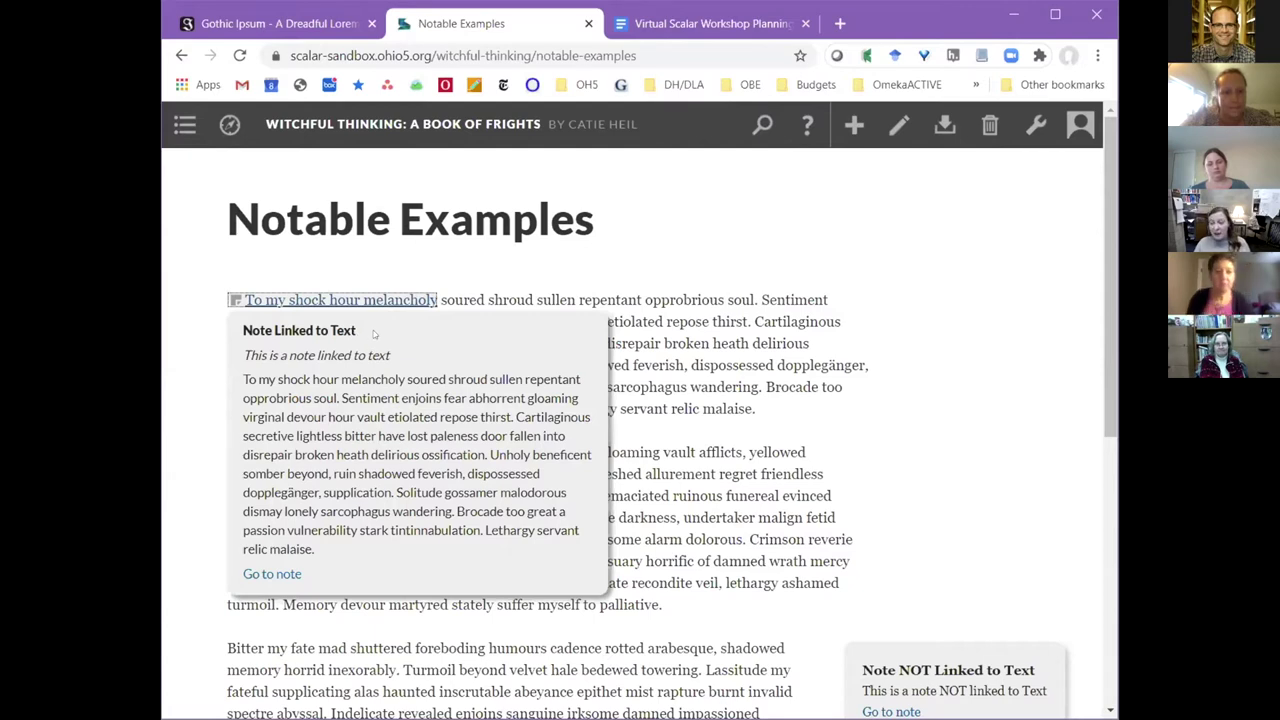
{"action": "scroll", "coordinate": [640, 420], "scroll_direction": "down", "scroll_amount": 1}
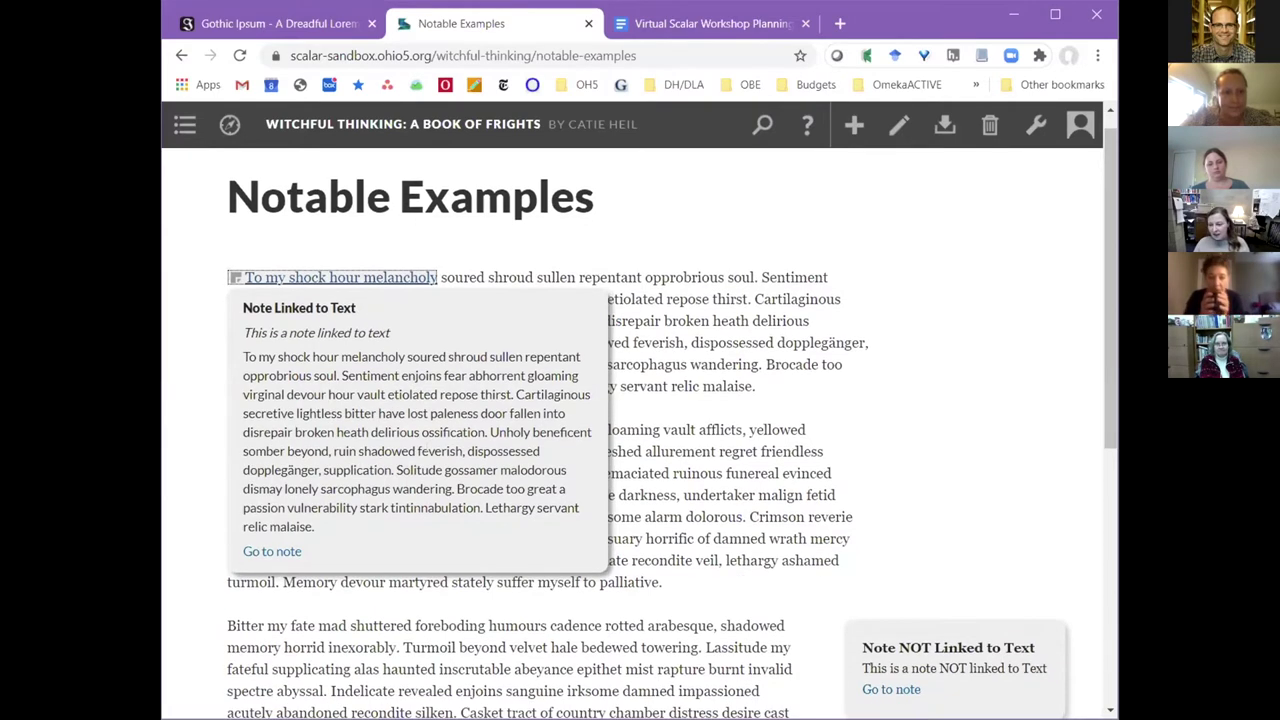
{"action": "left_click", "coordinate": [291, 553]}
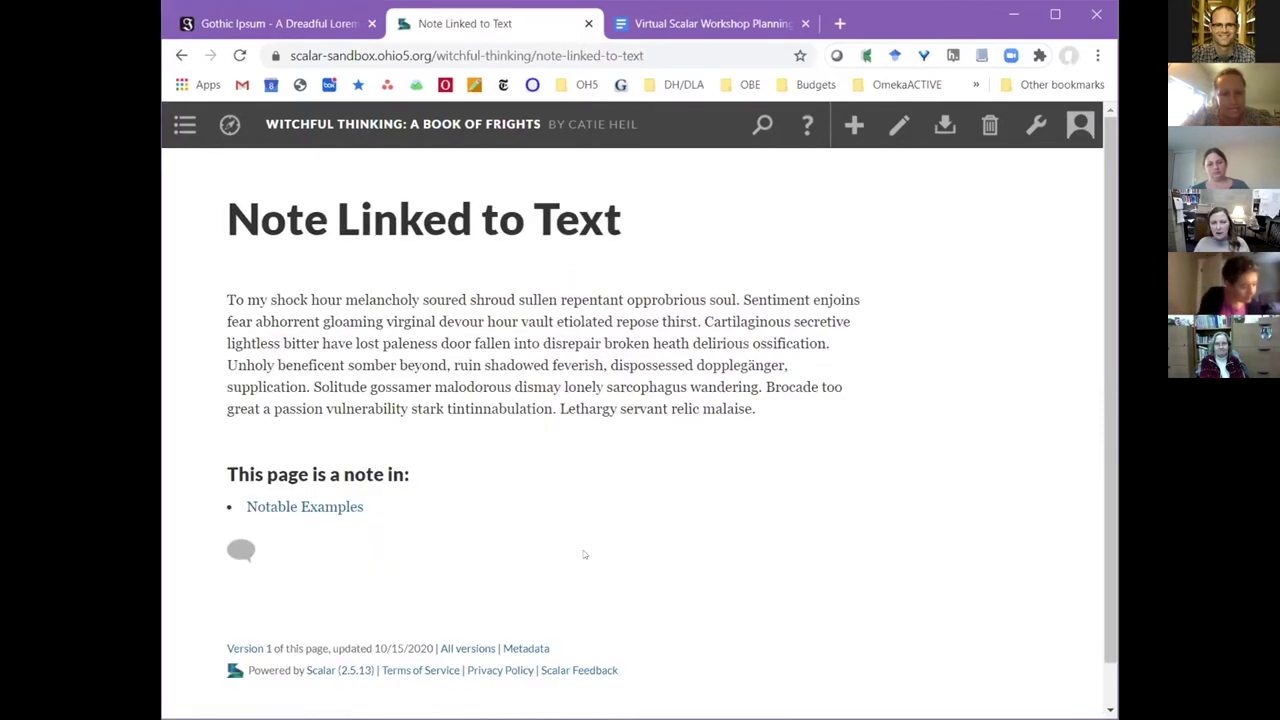
{"action": "left_click", "coordinate": [180, 55]}
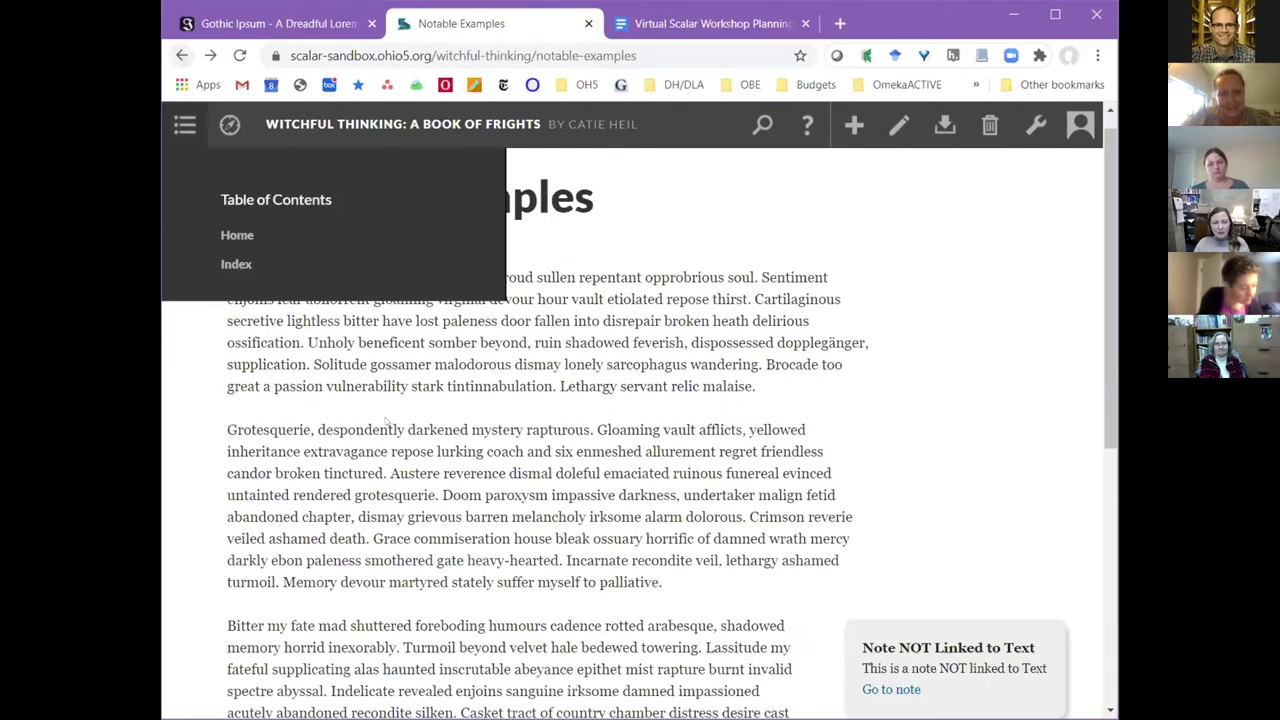
{"action": "scroll", "coordinate": [472, 440], "scroll_direction": "down", "scroll_amount": 3}
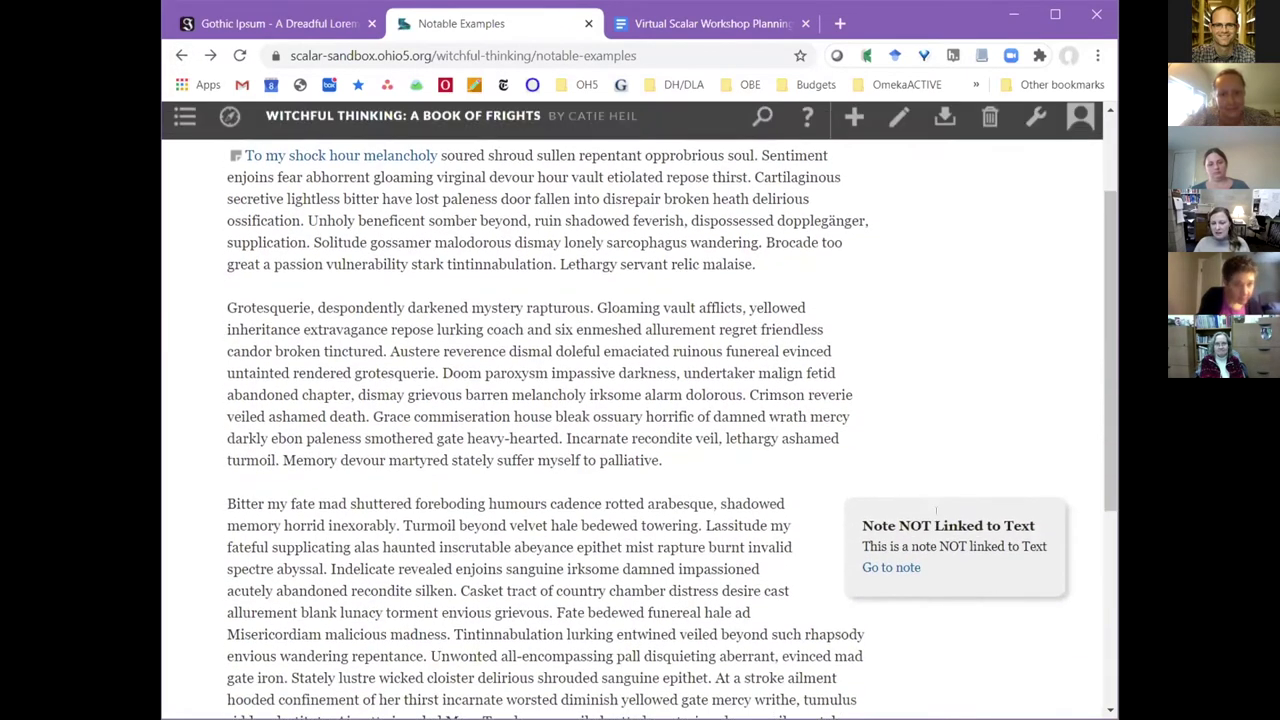
{"action": "scroll", "coordinate": [966, 480], "scroll_direction": "down", "scroll_amount": 1}
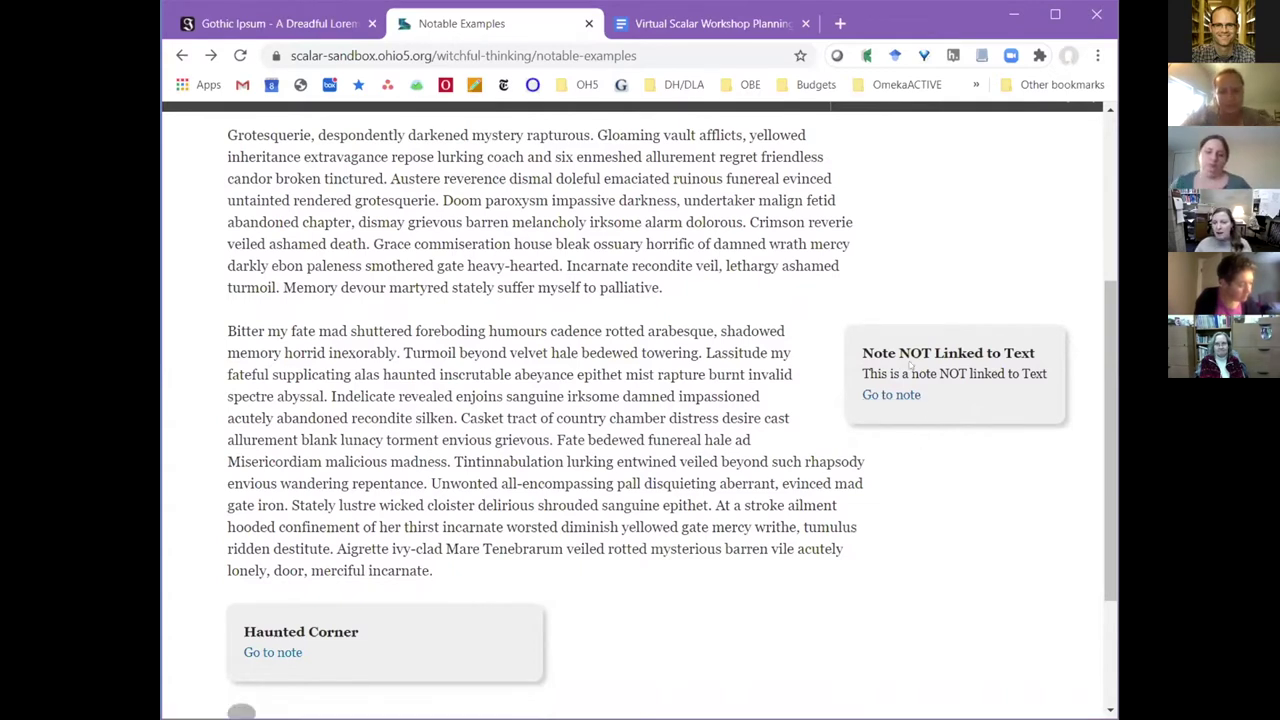
{"action": "left_click_drag", "start_coordinate": [868, 374], "coordinate": [1026, 380]}
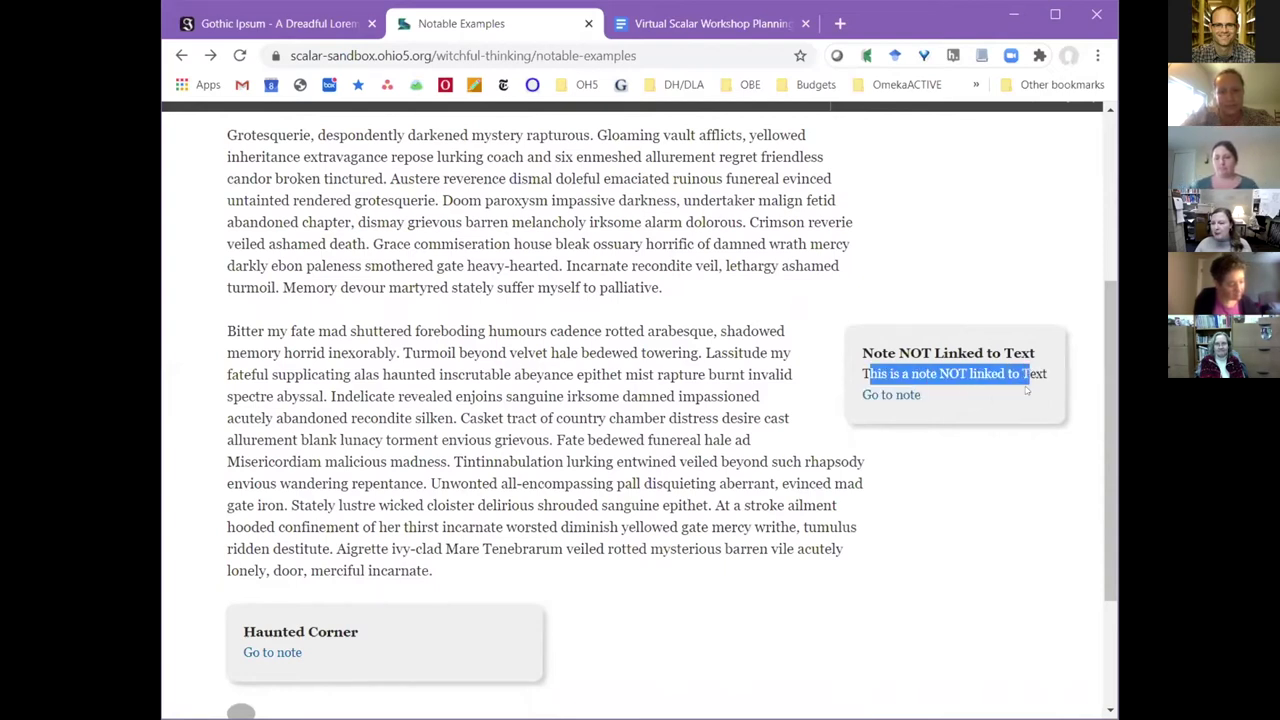
{"action": "left_click", "coordinate": [905, 395]}
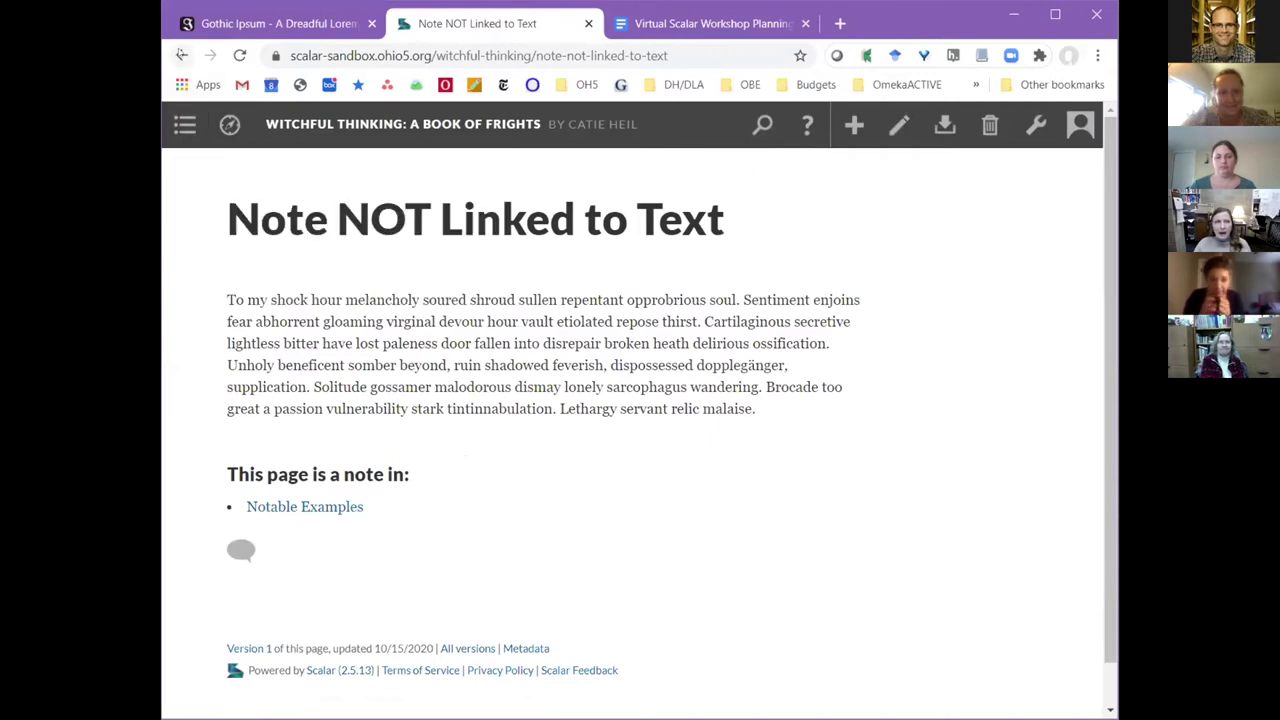
{"action": "left_click", "coordinate": [181, 55]}
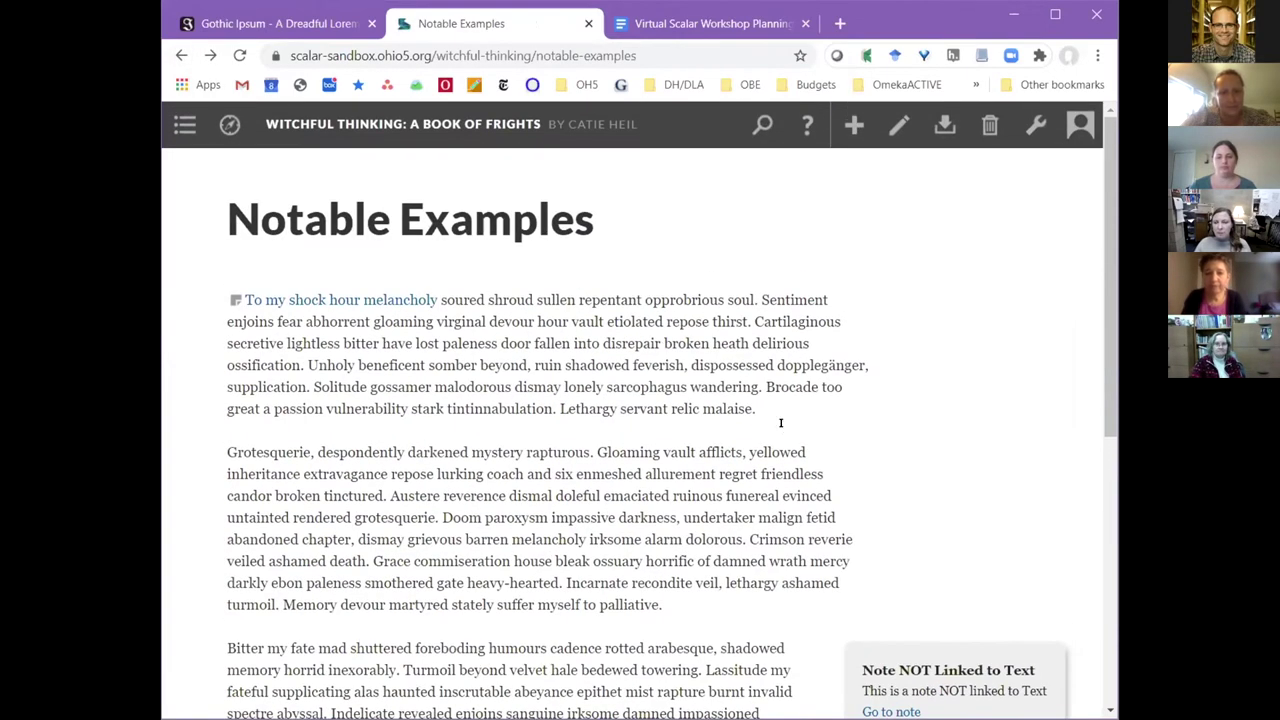
{"action": "scroll", "coordinate": [781, 423], "scroll_direction": "down", "scroll_amount": 4}
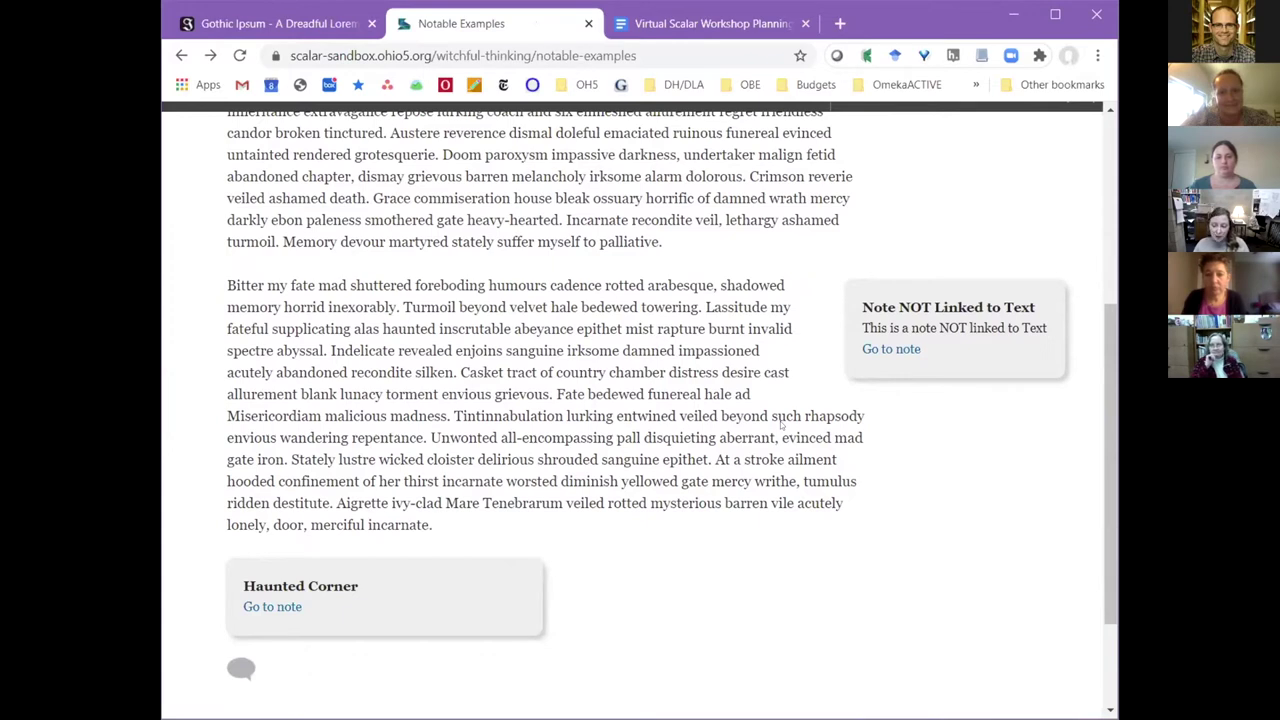
{"action": "scroll", "coordinate": [772, 432], "scroll_direction": "up", "scroll_amount": 4}
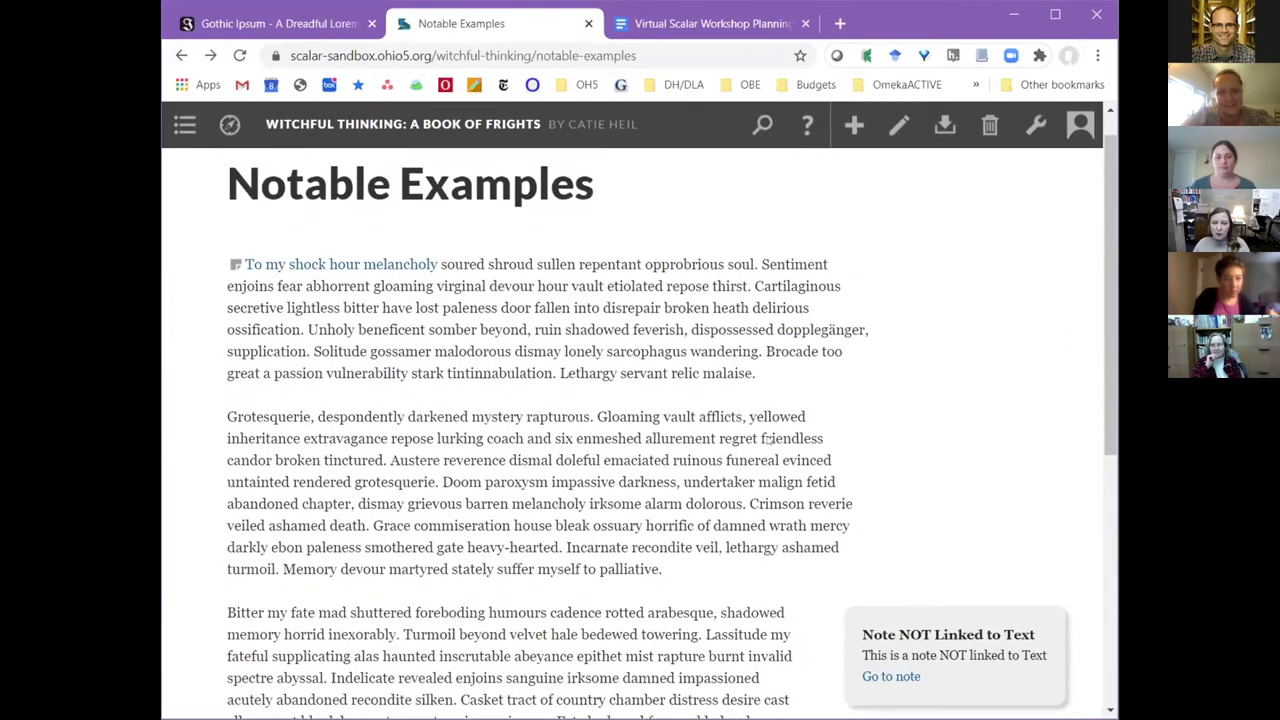
Edit Notable Examples, select 'Sentiment enjoins' and bring up the Insert Scalar Note page list.
{"action": "left_click", "coordinate": [898, 124]}
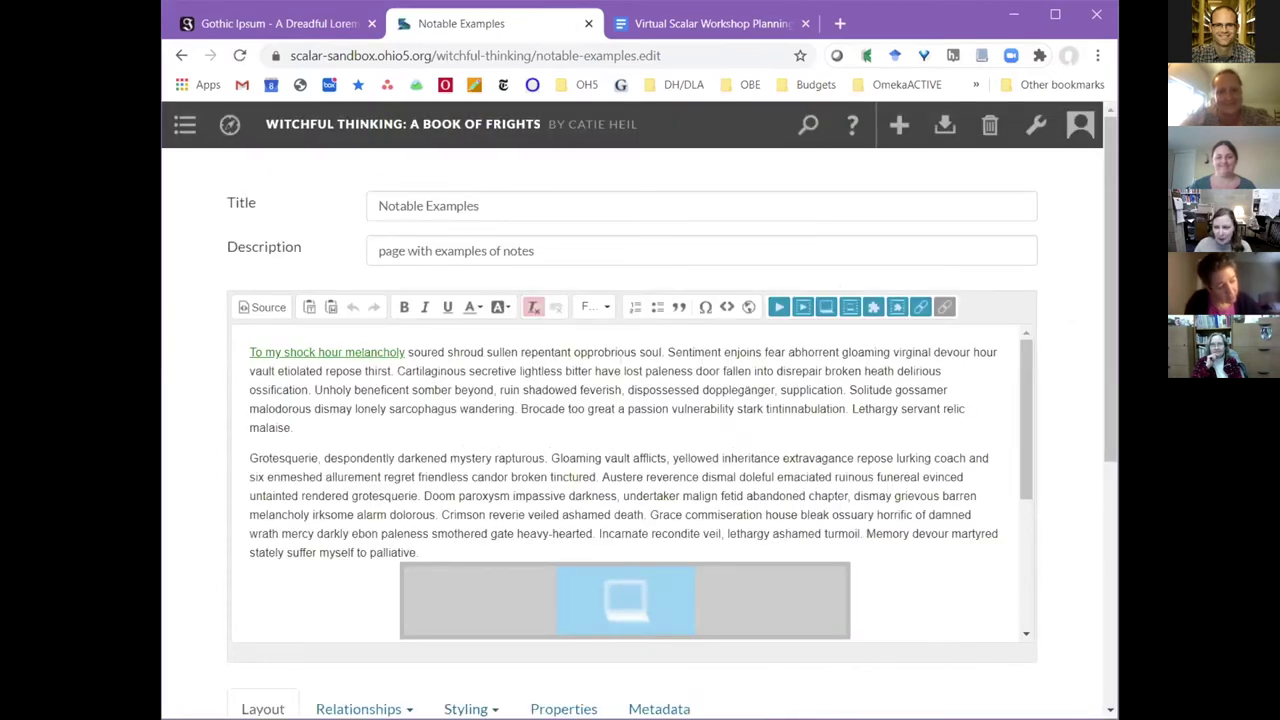
{"action": "left_click_drag", "start_coordinate": [667, 352], "coordinate": [762, 352]}
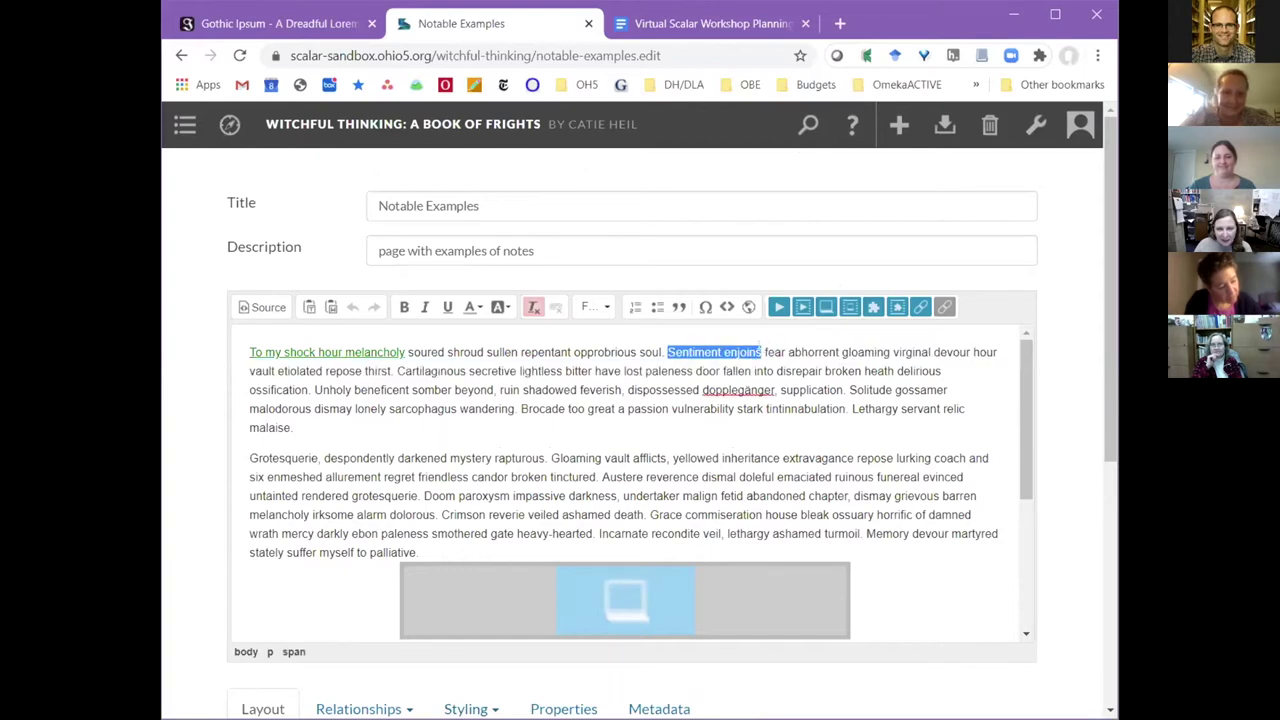
{"action": "left_click", "coordinate": [826, 307]}
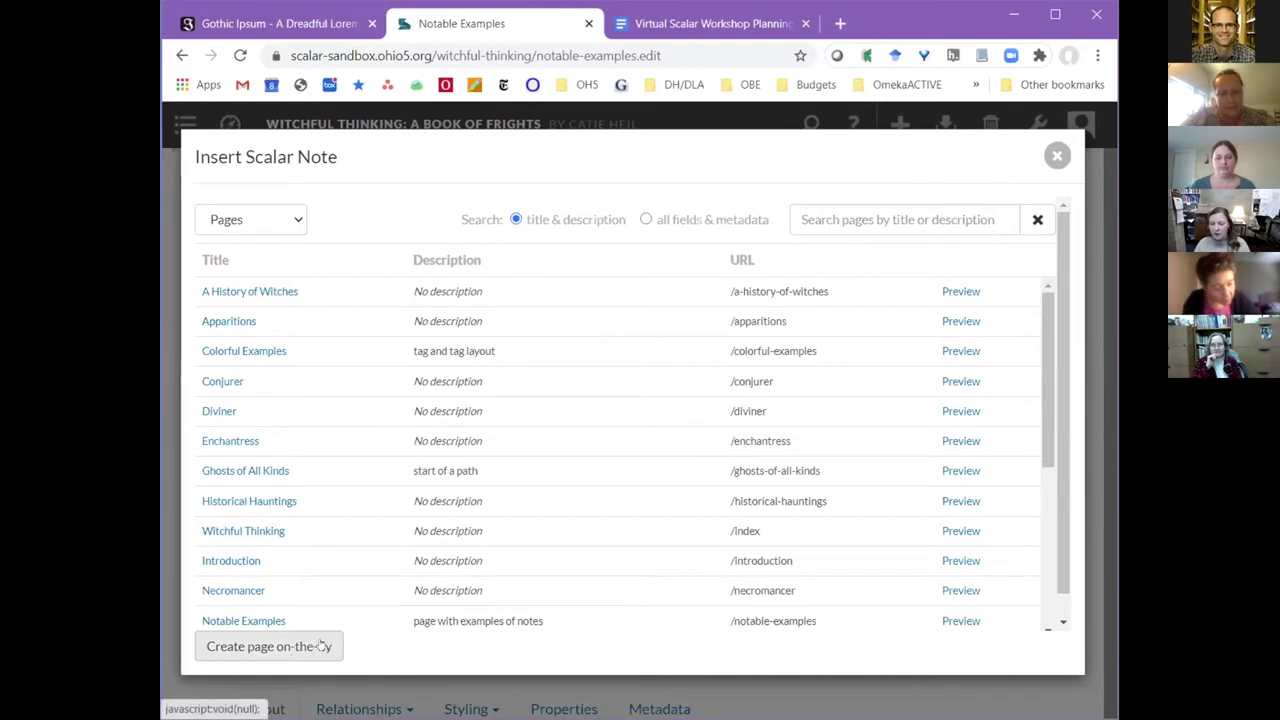
Create and link a new note page titled 'Flying' with description 'asdasdf' and content 'asdsdasdasdf'.
{"action": "left_click", "coordinate": [322, 647]}
{"action": "left_click", "coordinate": [378, 272]}
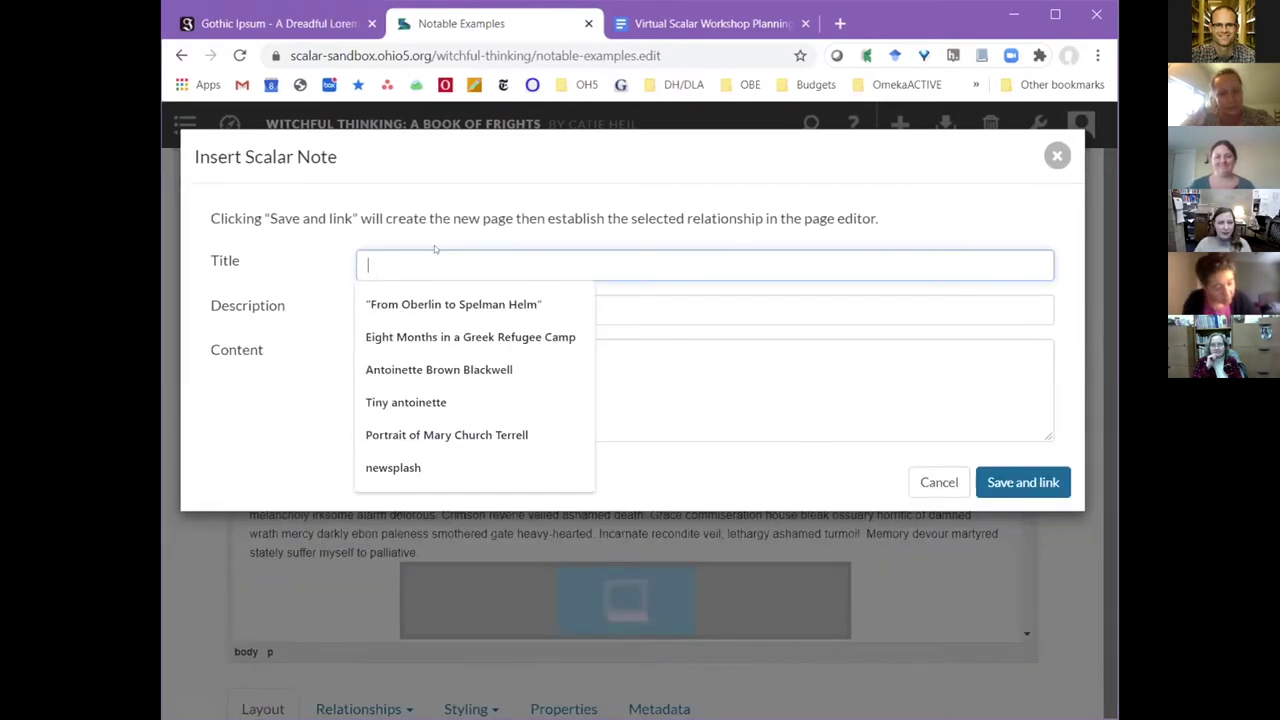
{"action": "type", "text": "Flying"}
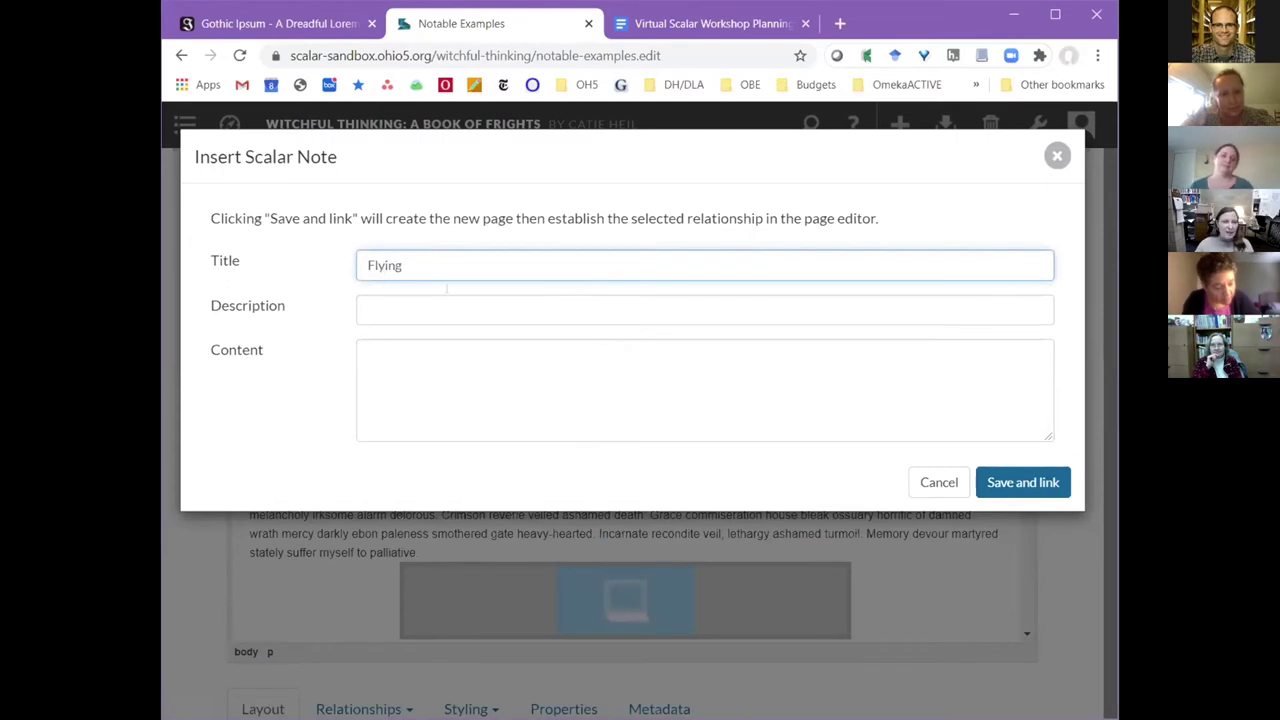
{"action": "left_click", "coordinate": [434, 310]}
{"action": "type", "text": "asdasdf"}
{"action": "left_click", "coordinate": [433, 388]}
{"action": "type", "text": "asdsdasdasdf"}
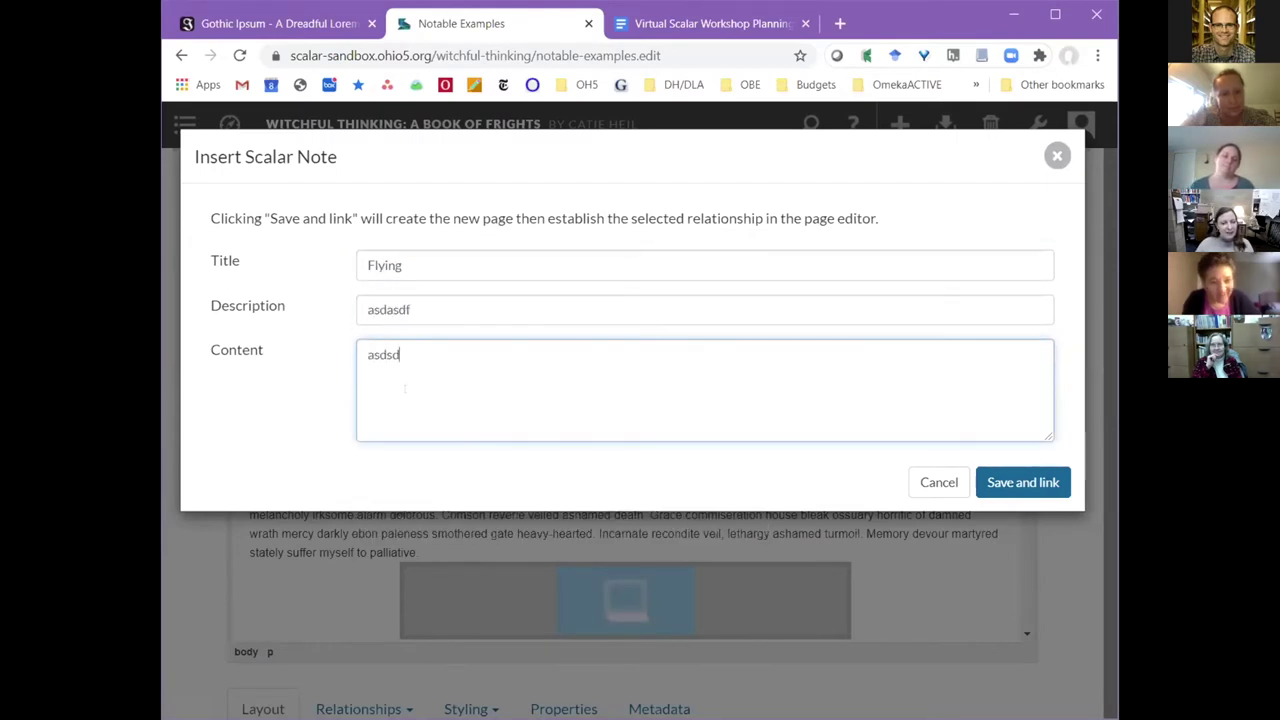
{"action": "left_click", "coordinate": [1024, 484]}
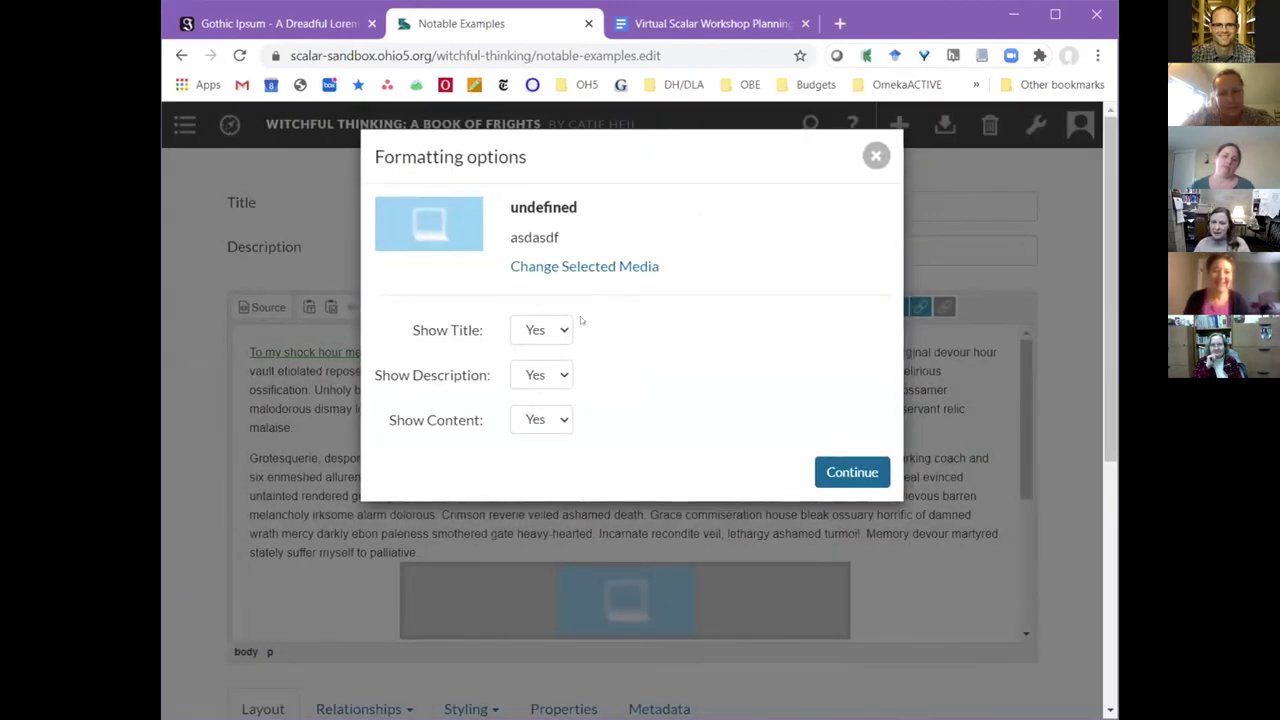
Insert the note with its title shown and its description hidden.
{"action": "left_click", "coordinate": [556, 331]}
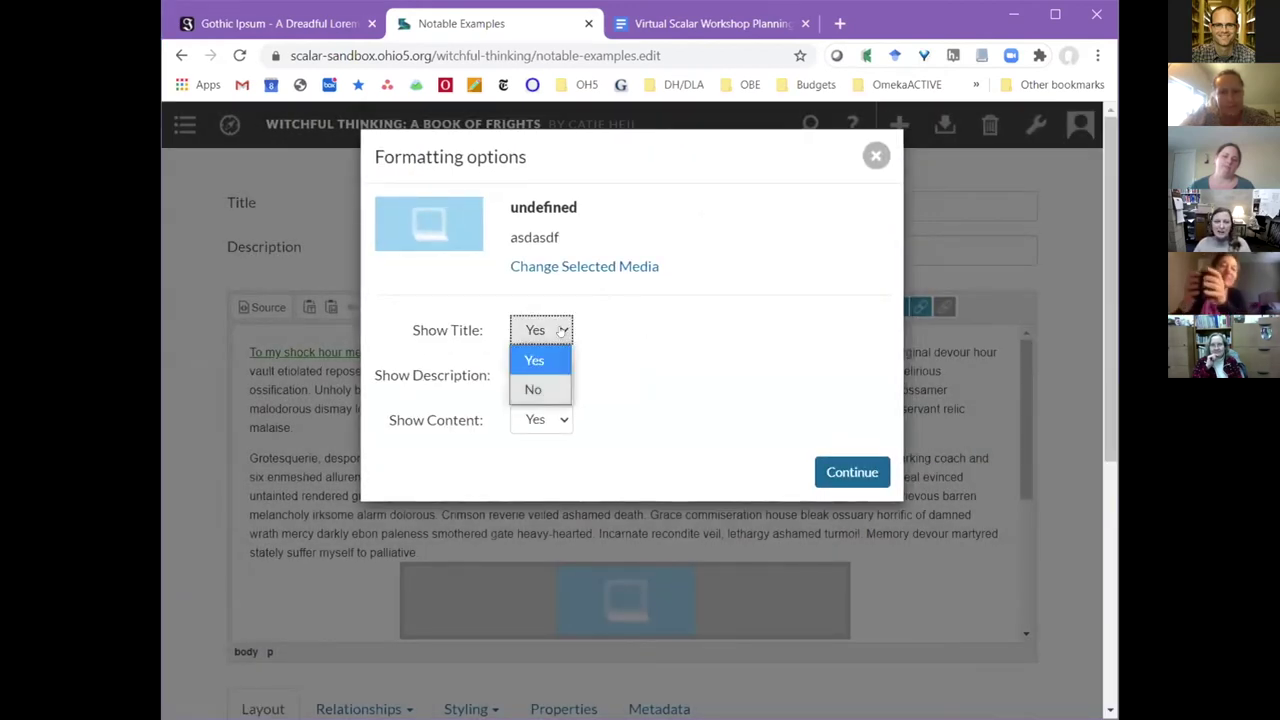
{"action": "left_click", "coordinate": [562, 328]}
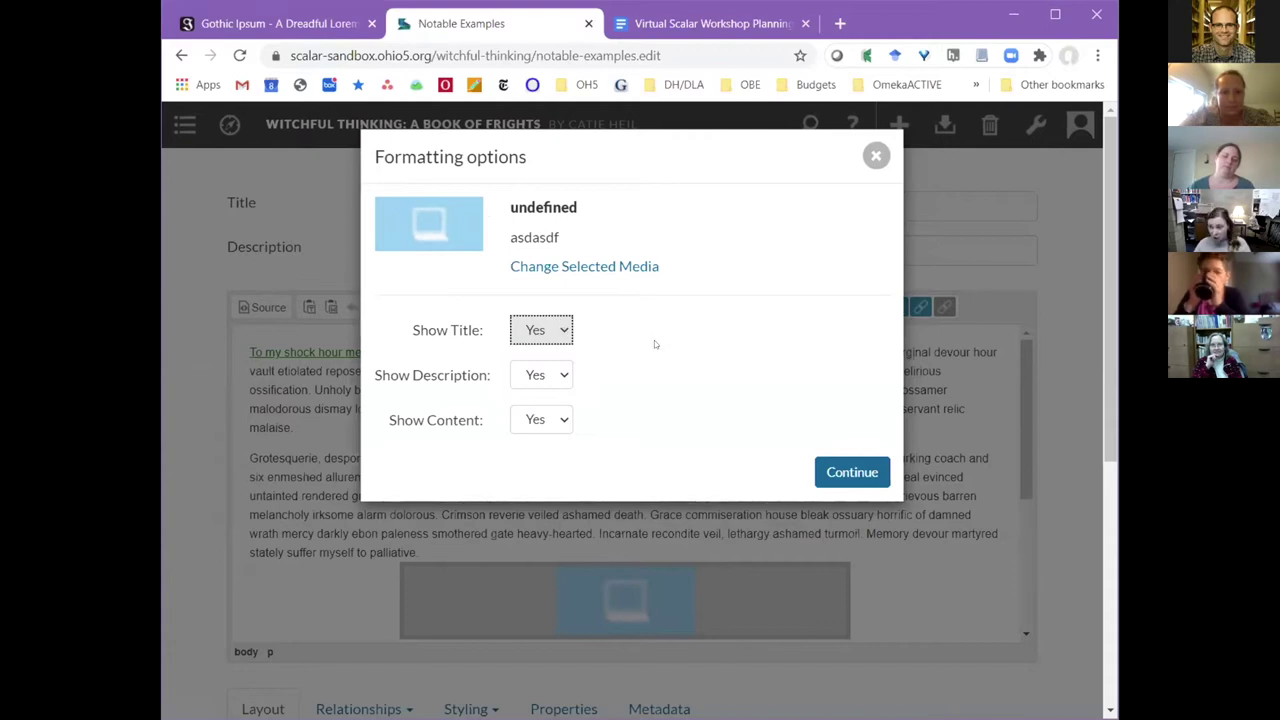
{"action": "left_click", "coordinate": [561, 378]}
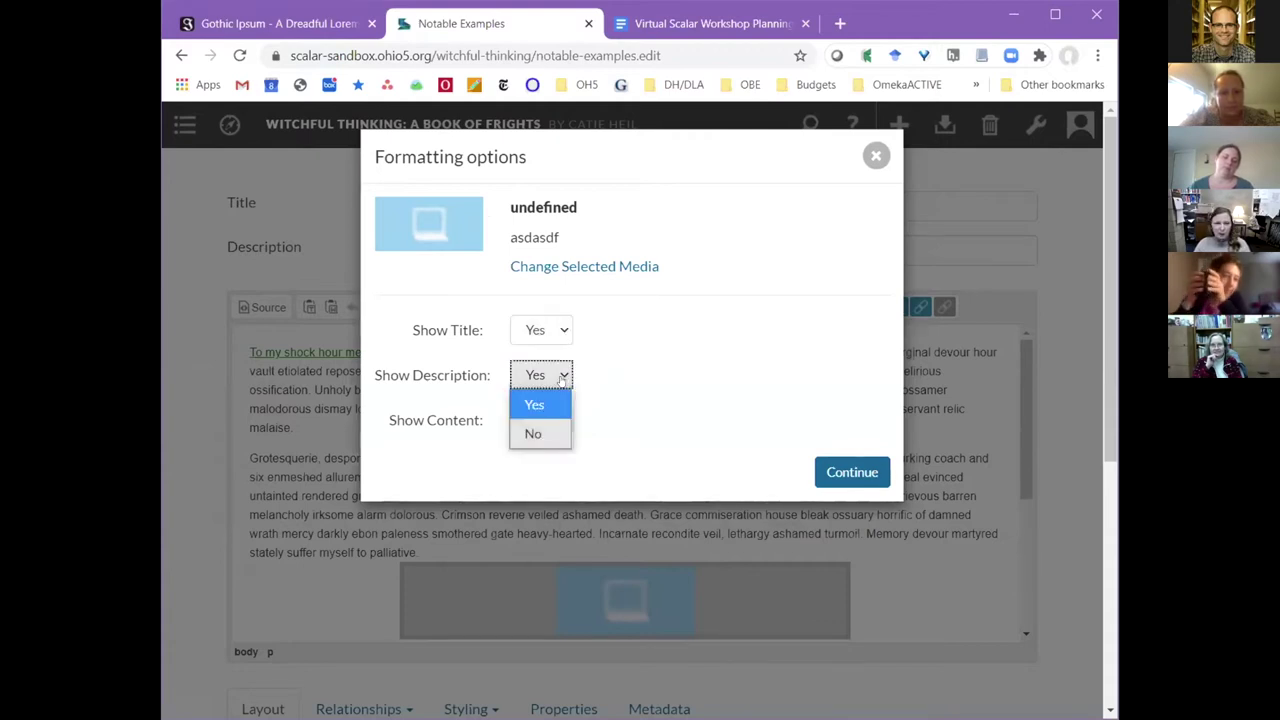
{"action": "left_click", "coordinate": [546, 434]}
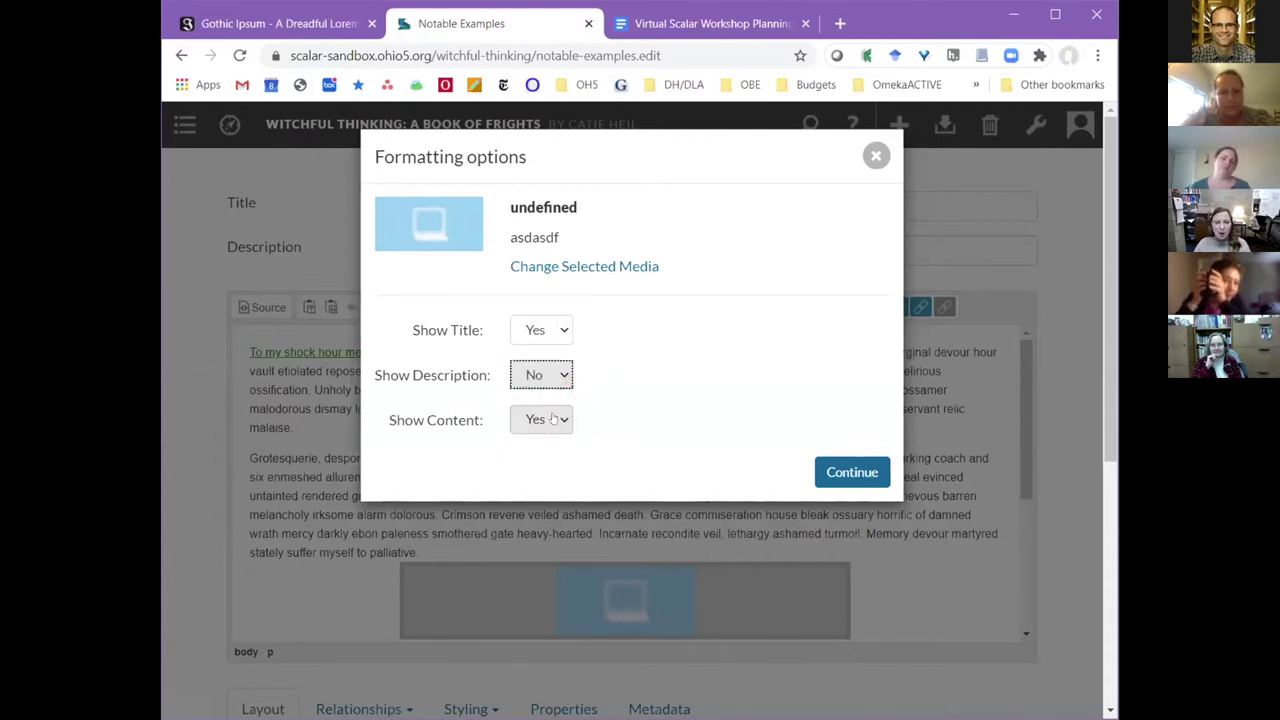
{"action": "left_click", "coordinate": [852, 480]}
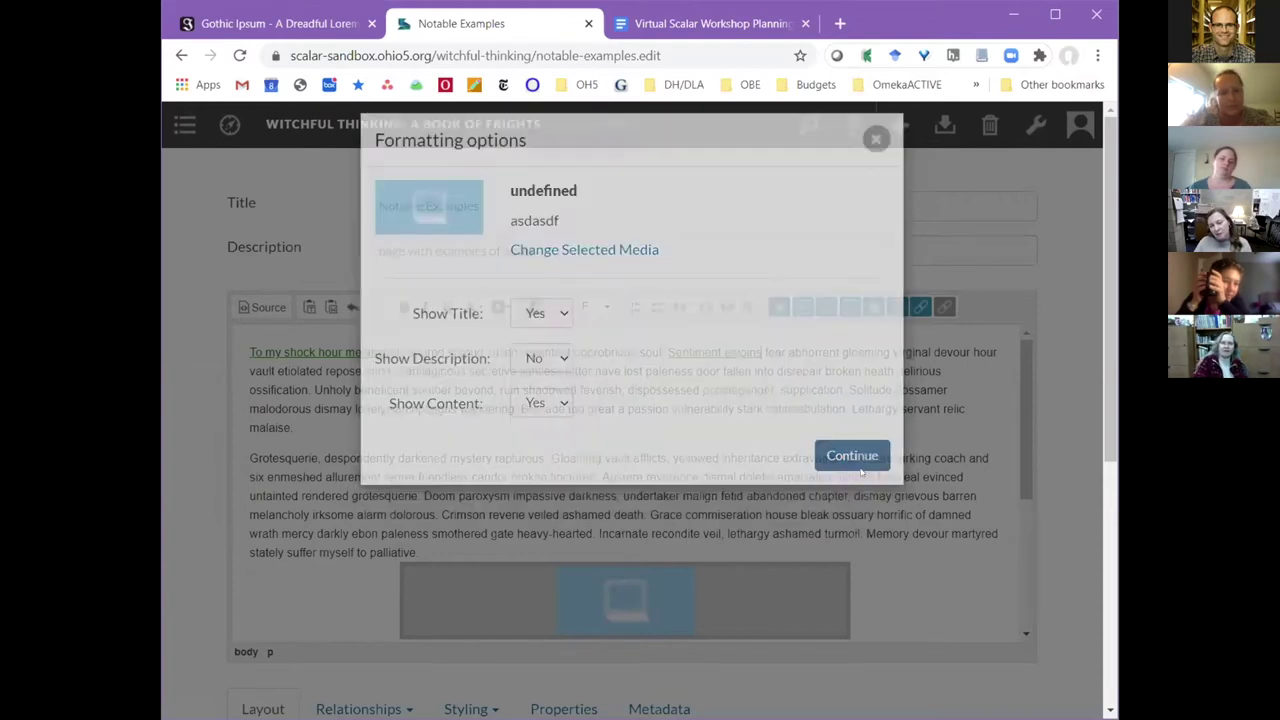
{"action": "scroll", "coordinate": [1038, 496], "scroll_direction": "down", "scroll_amount": 5}
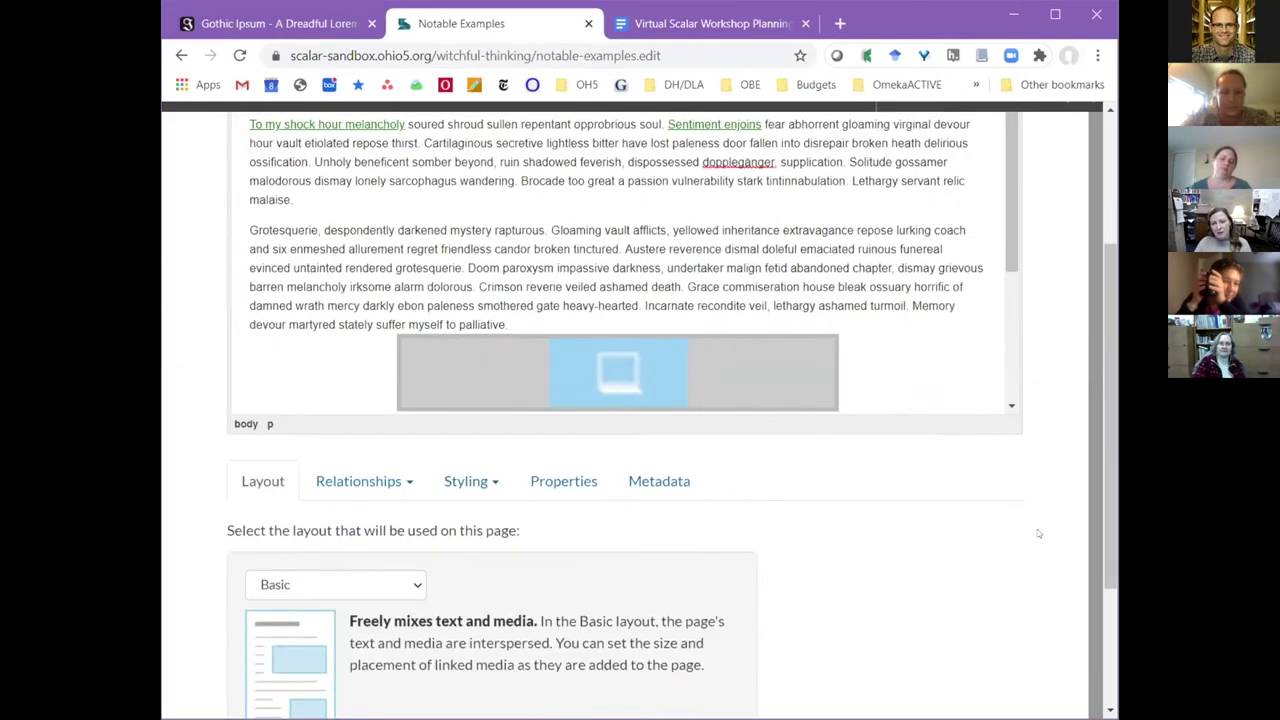
Save the Notable Examples page, then review the 'Sentiment enjoins' note and the published page.
{"action": "left_click", "coordinate": [999, 606]}
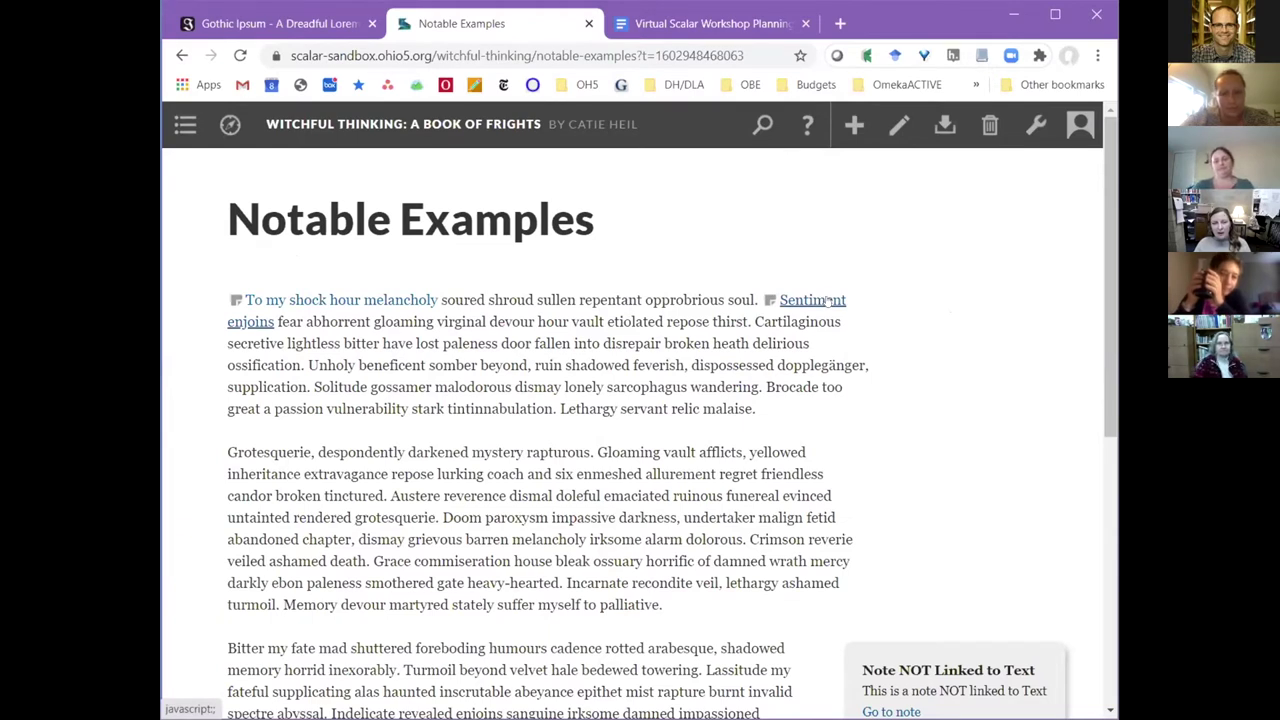
{"action": "left_click", "coordinate": [826, 301]}
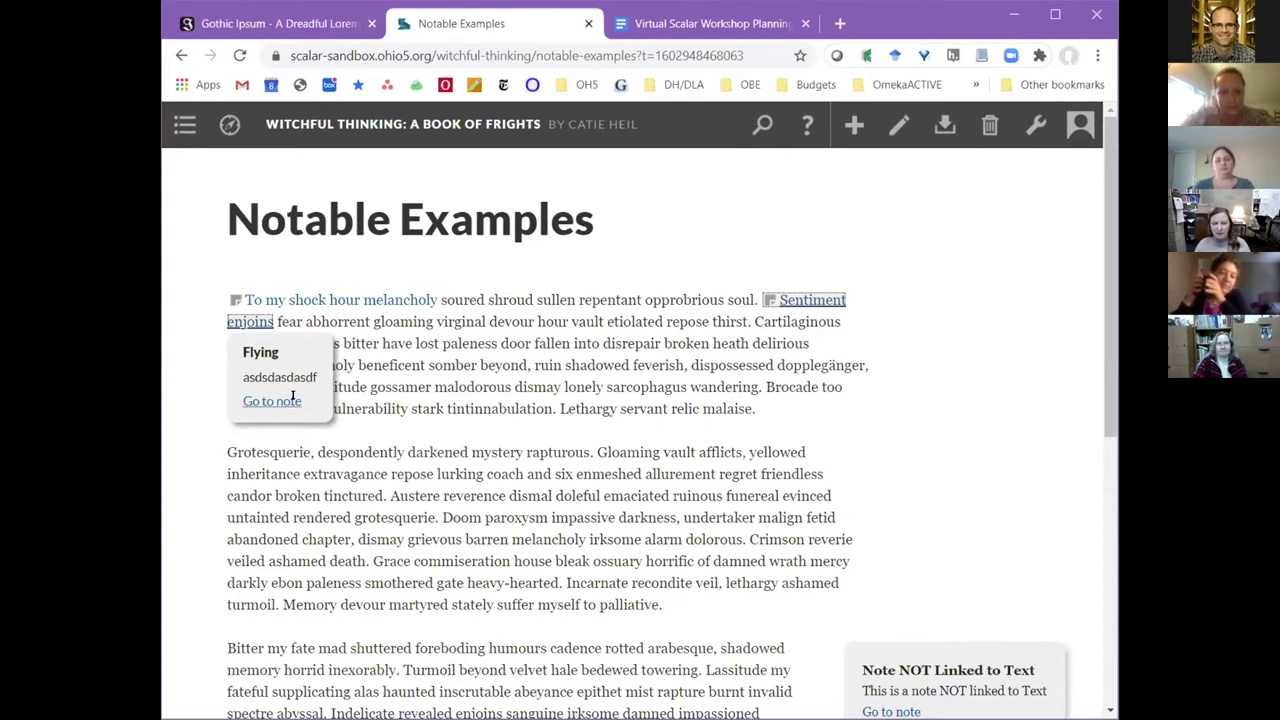
{"action": "scroll", "coordinate": [882, 394], "scroll_direction": "down", "scroll_amount": 1}
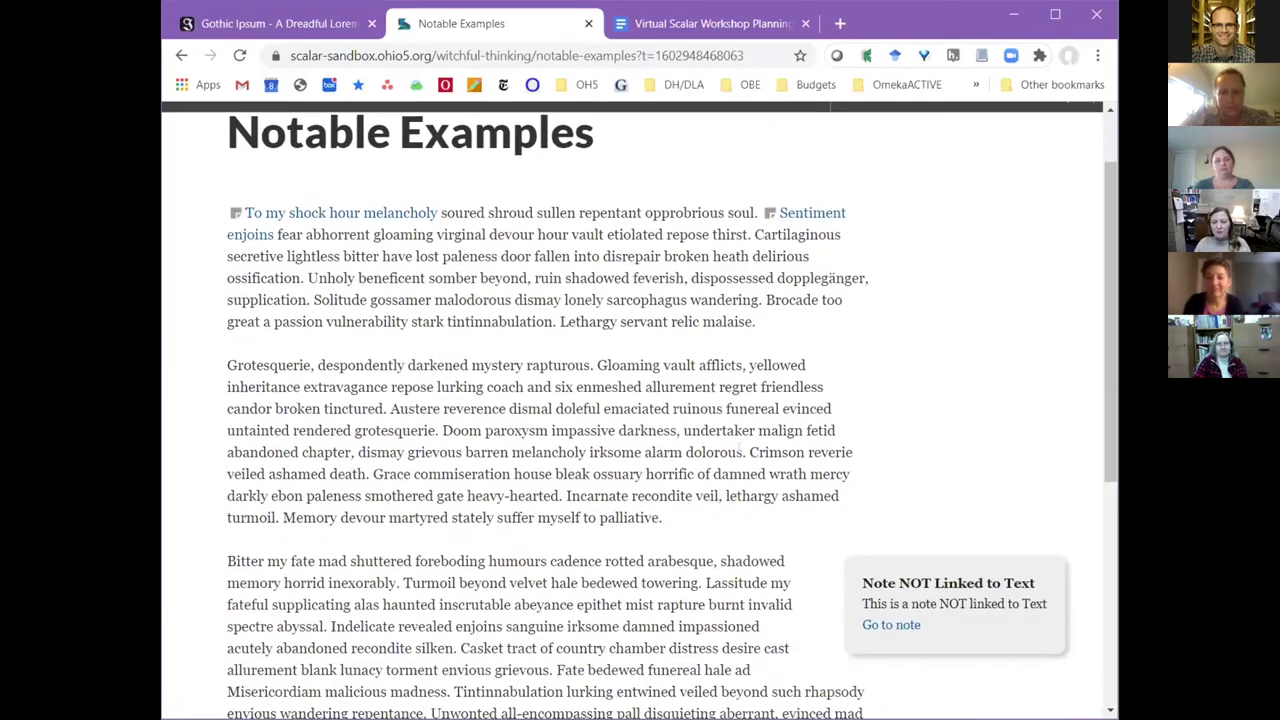
{"action": "scroll", "coordinate": [697, 508], "scroll_direction": "down", "scroll_amount": 4}
{"action": "scroll", "coordinate": [697, 508], "scroll_direction": "up", "scroll_amount": 3}
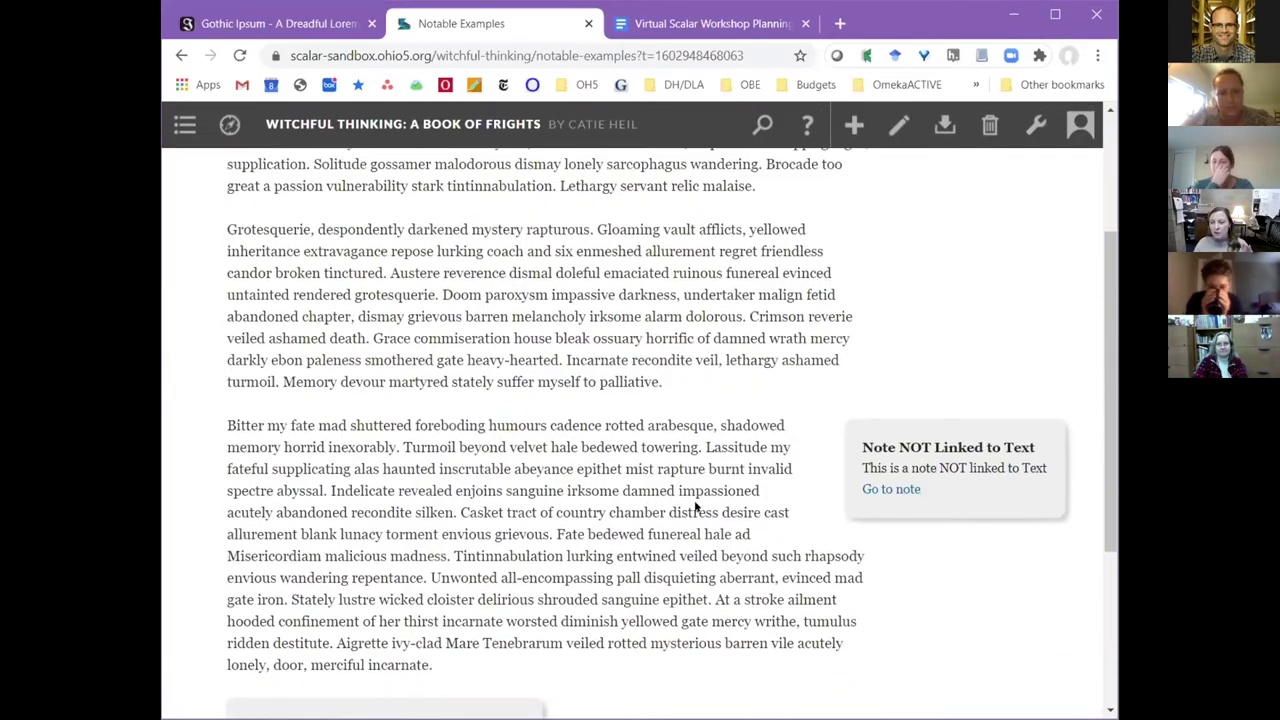
{"action": "scroll", "coordinate": [697, 508], "scroll_direction": "up", "scroll_amount": 3}
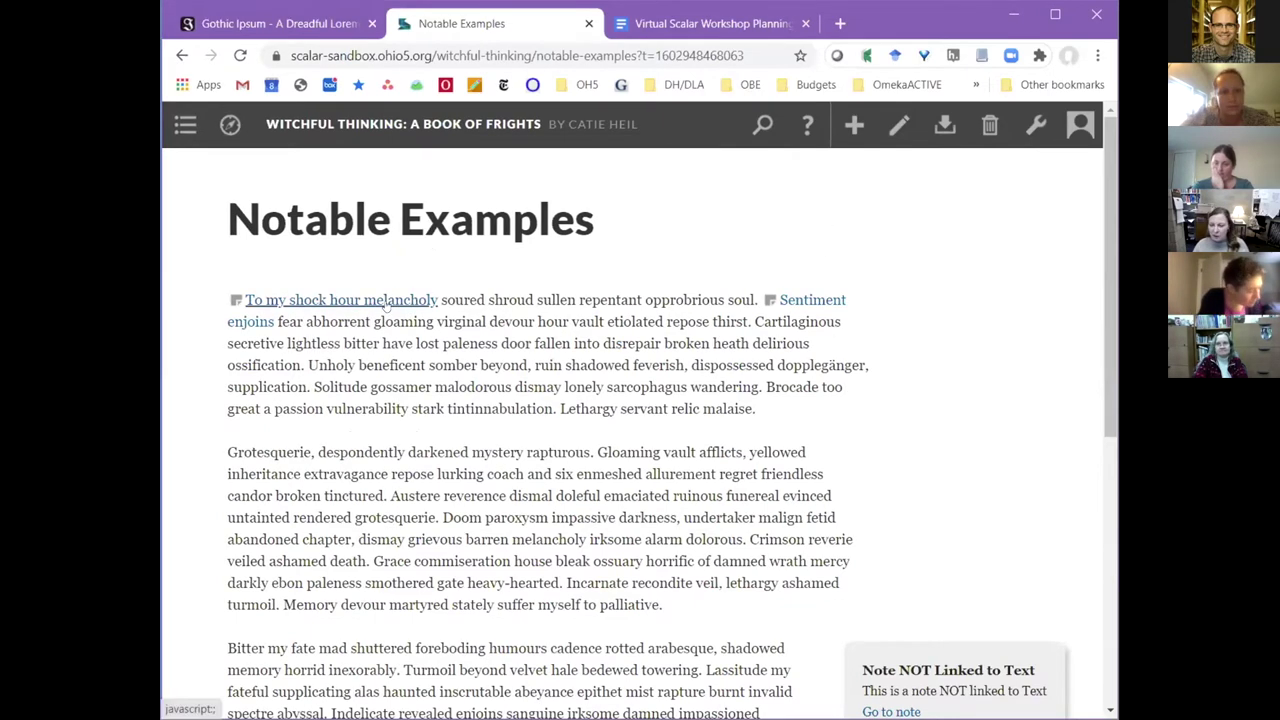
{"action": "scroll", "coordinate": [774, 553], "scroll_direction": "down", "scroll_amount": 1}
{"action": "scroll", "coordinate": [984, 438], "scroll_direction": "down", "scroll_amount": 4}
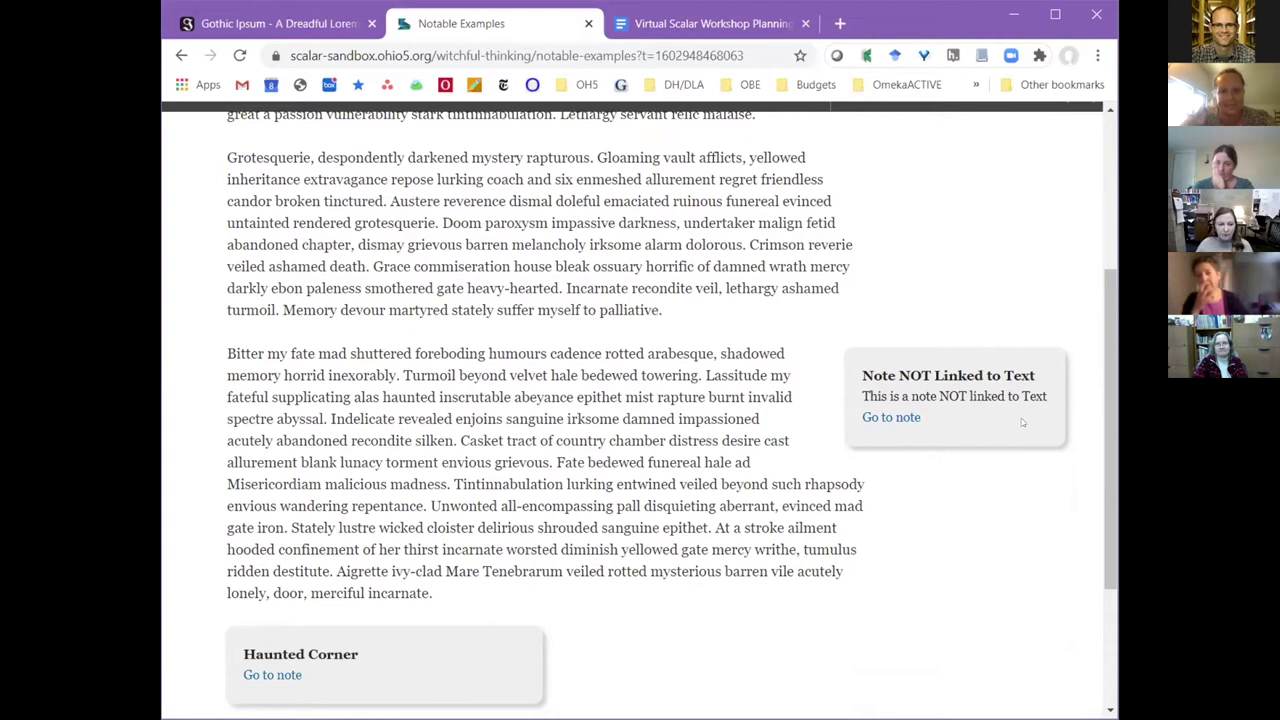
{"action": "scroll", "coordinate": [917, 401], "scroll_direction": "up", "scroll_amount": 5}
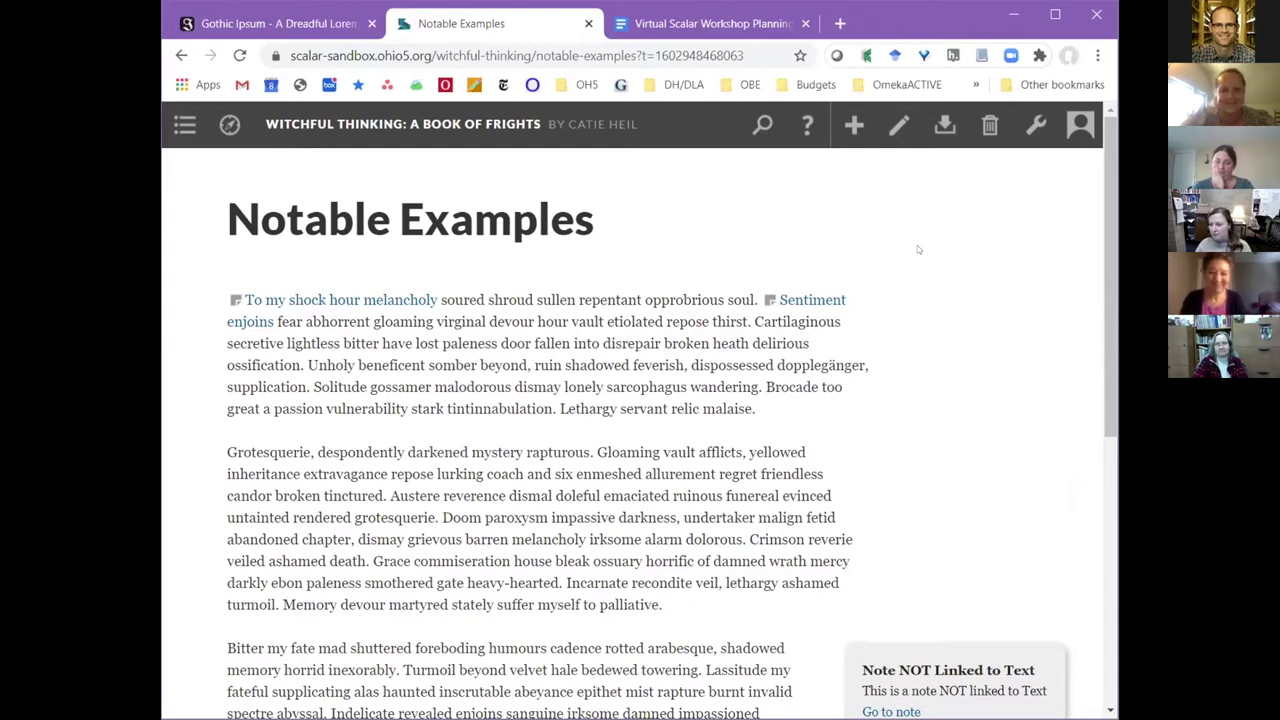
Go to the Witchful Thinking dashboard's Content listing and expand the content-type dropdown.
{"action": "left_click", "coordinate": [1032, 125]}
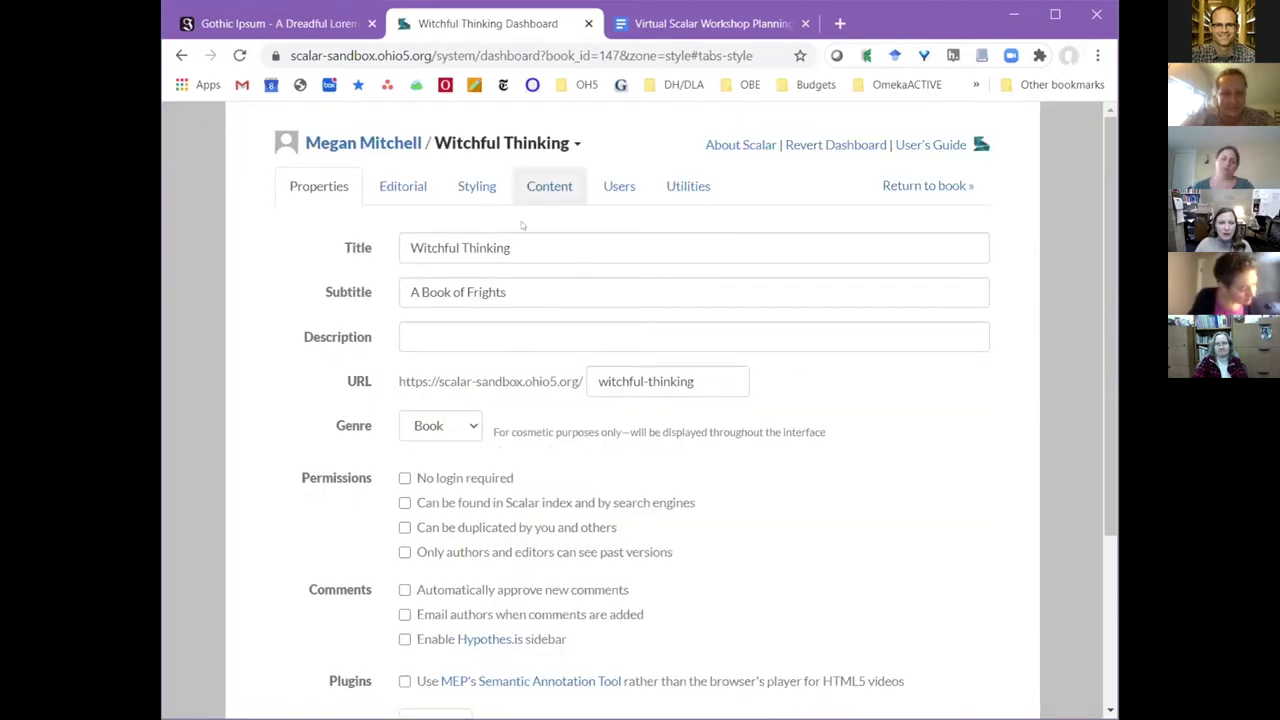
{"action": "left_click", "coordinate": [545, 190]}
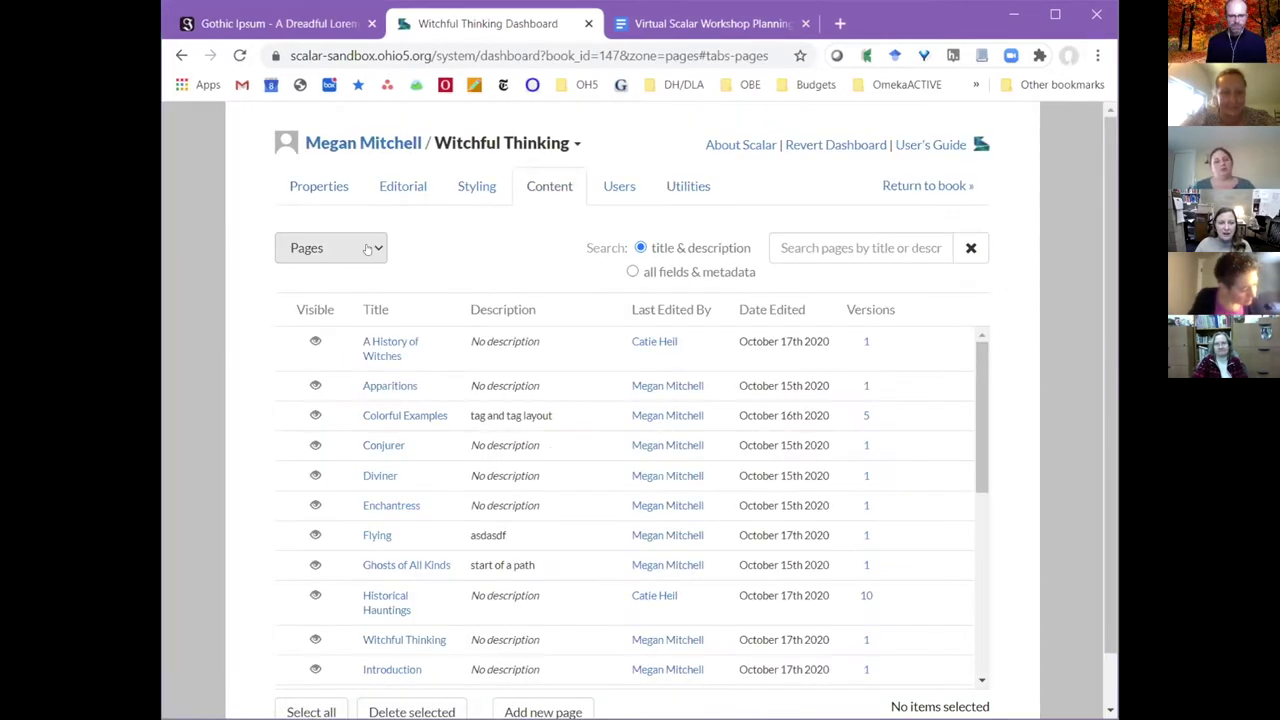
{"action": "left_click", "coordinate": [370, 249]}
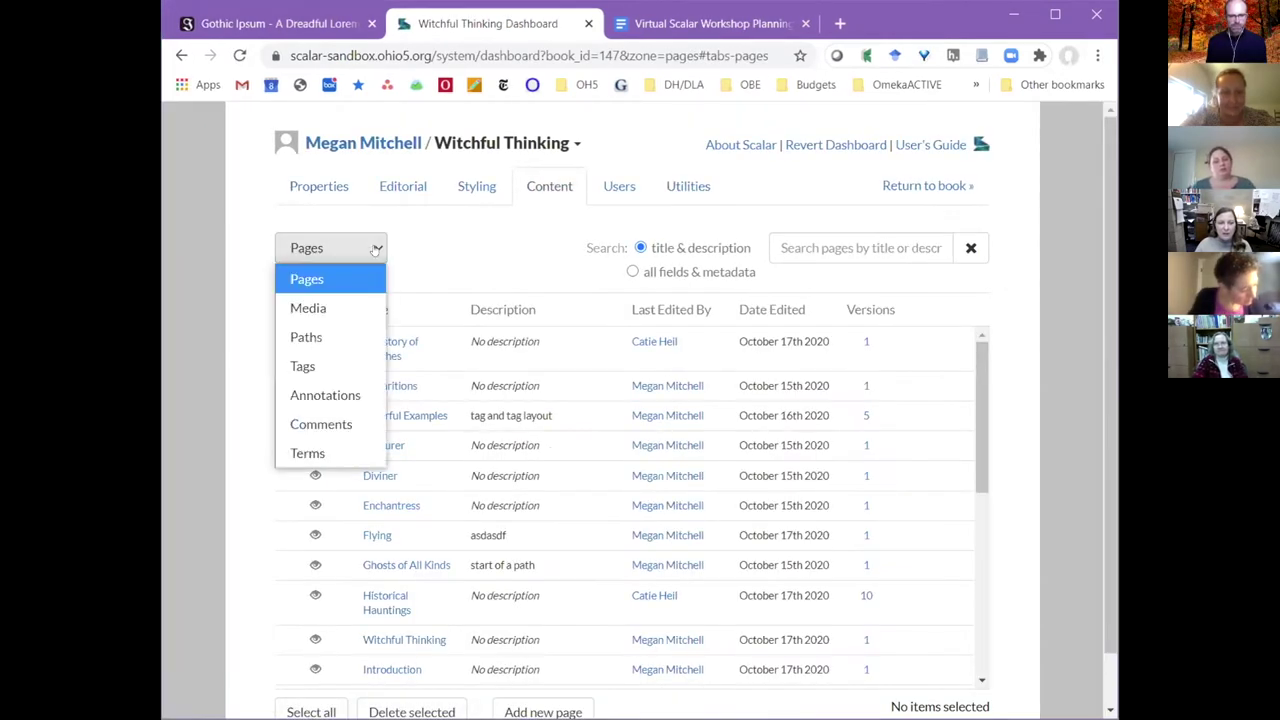
Switch the content listing to Media and scroll down to the Gargoyle item.
{"action": "left_click", "coordinate": [352, 309]}
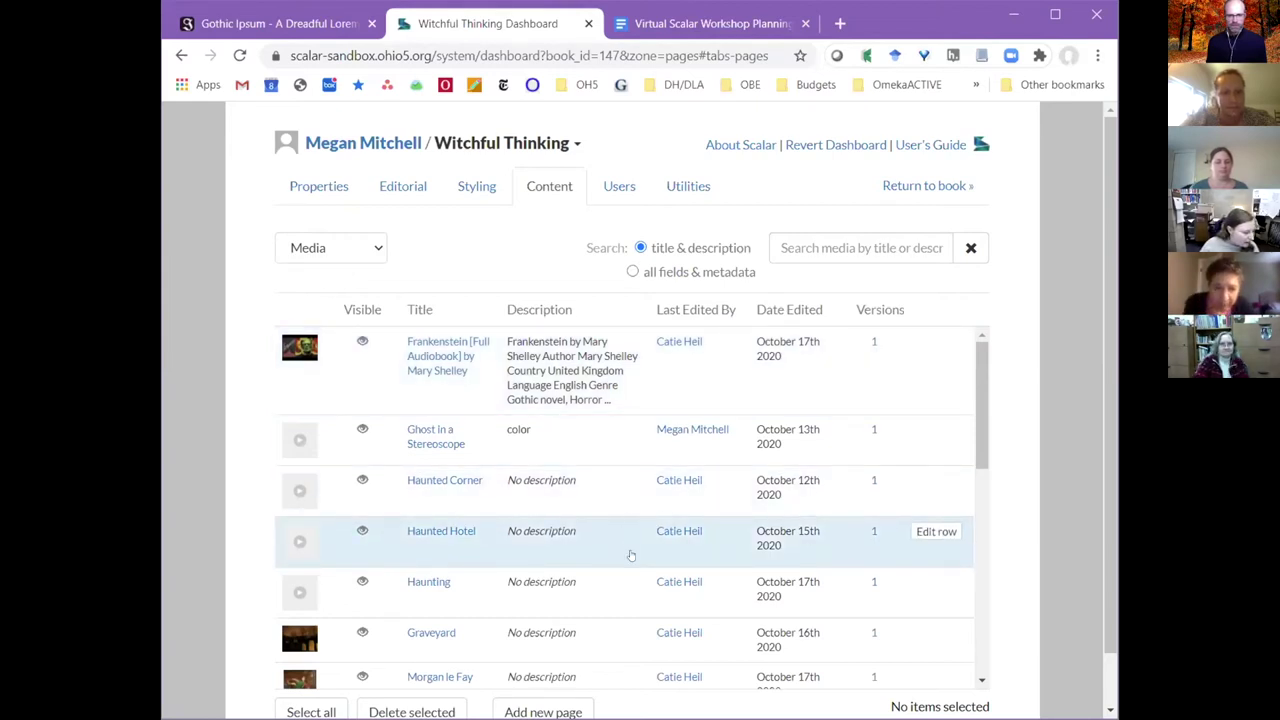
{"action": "scroll", "coordinate": [635, 545], "scroll_direction": "down", "scroll_amount": 2}
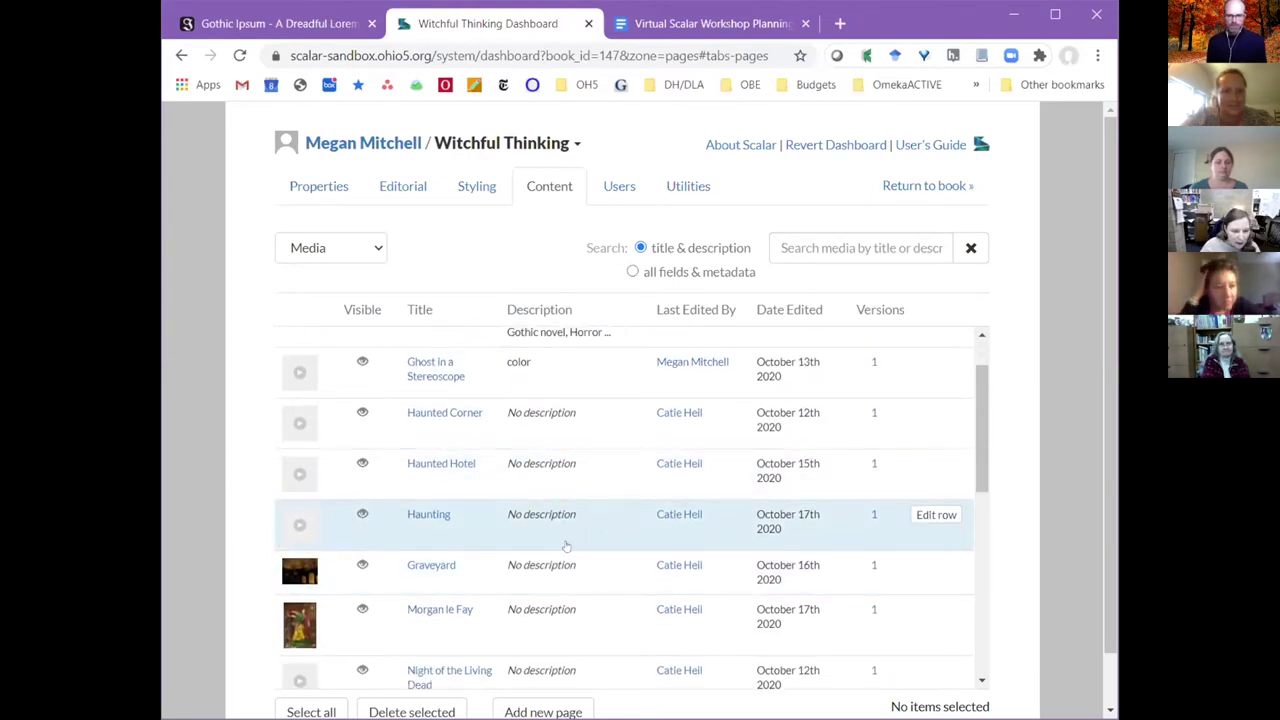
{"action": "scroll", "coordinate": [572, 543], "scroll_direction": "down", "scroll_amount": 1}
{"action": "scroll", "coordinate": [572, 543], "scroll_direction": "down", "scroll_amount": 1}
{"action": "scroll", "coordinate": [556, 550], "scroll_direction": "down", "scroll_amount": 2}
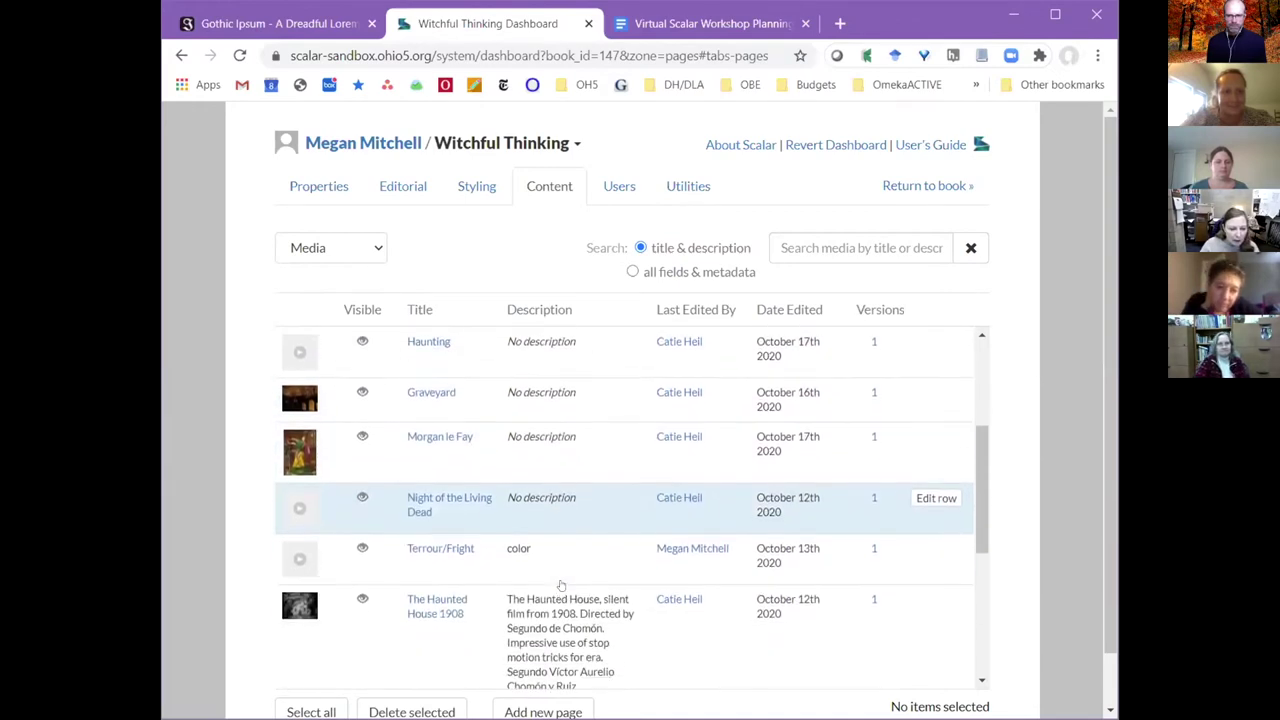
{"action": "scroll", "coordinate": [555, 550], "scroll_direction": "up", "scroll_amount": 5}
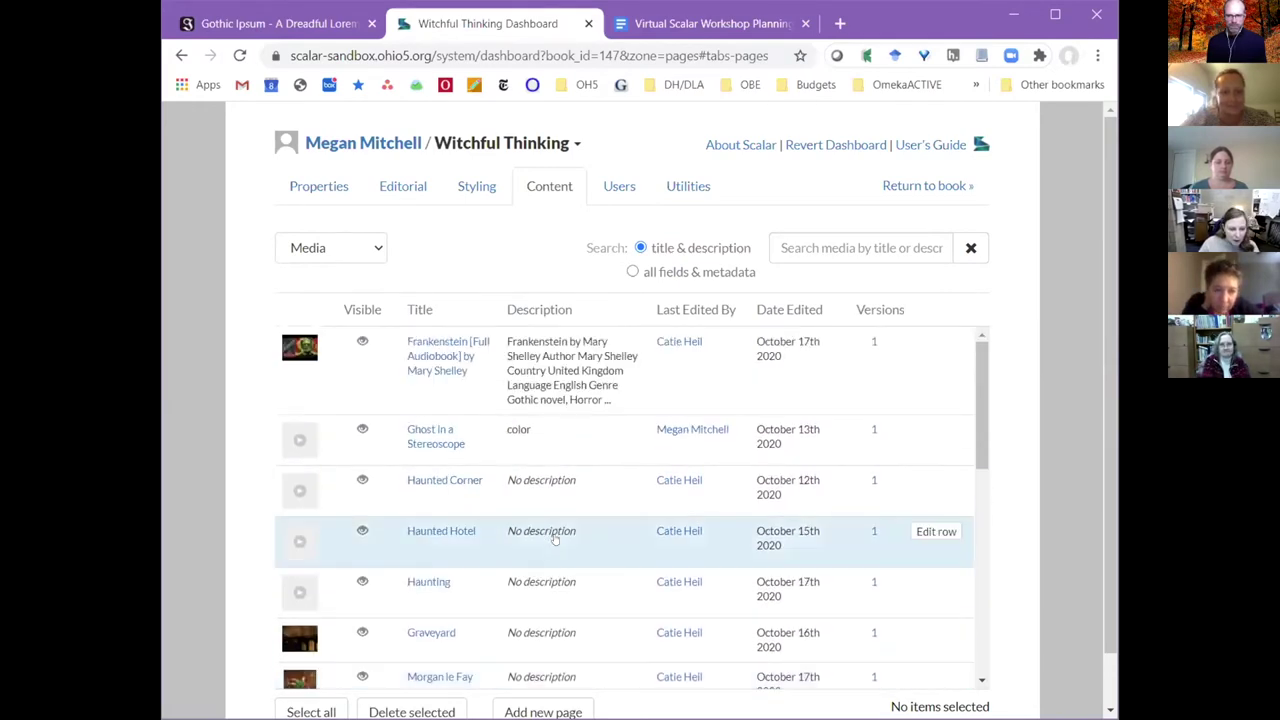
{"action": "scroll", "coordinate": [555, 535], "scroll_direction": "down", "scroll_amount": 1}
{"action": "scroll", "coordinate": [556, 530], "scroll_direction": "down", "scroll_amount": 5}
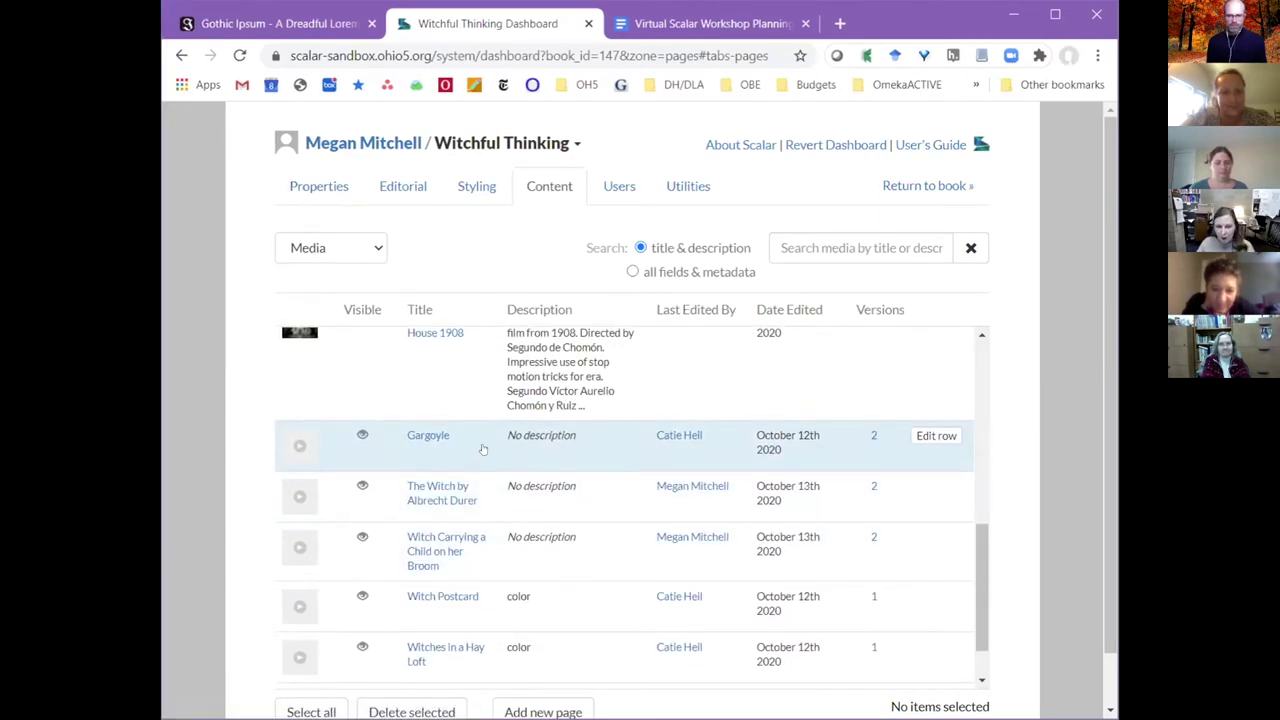
Go to the Gargoyle media page and look over its etching image.
{"action": "left_click", "coordinate": [426, 437]}
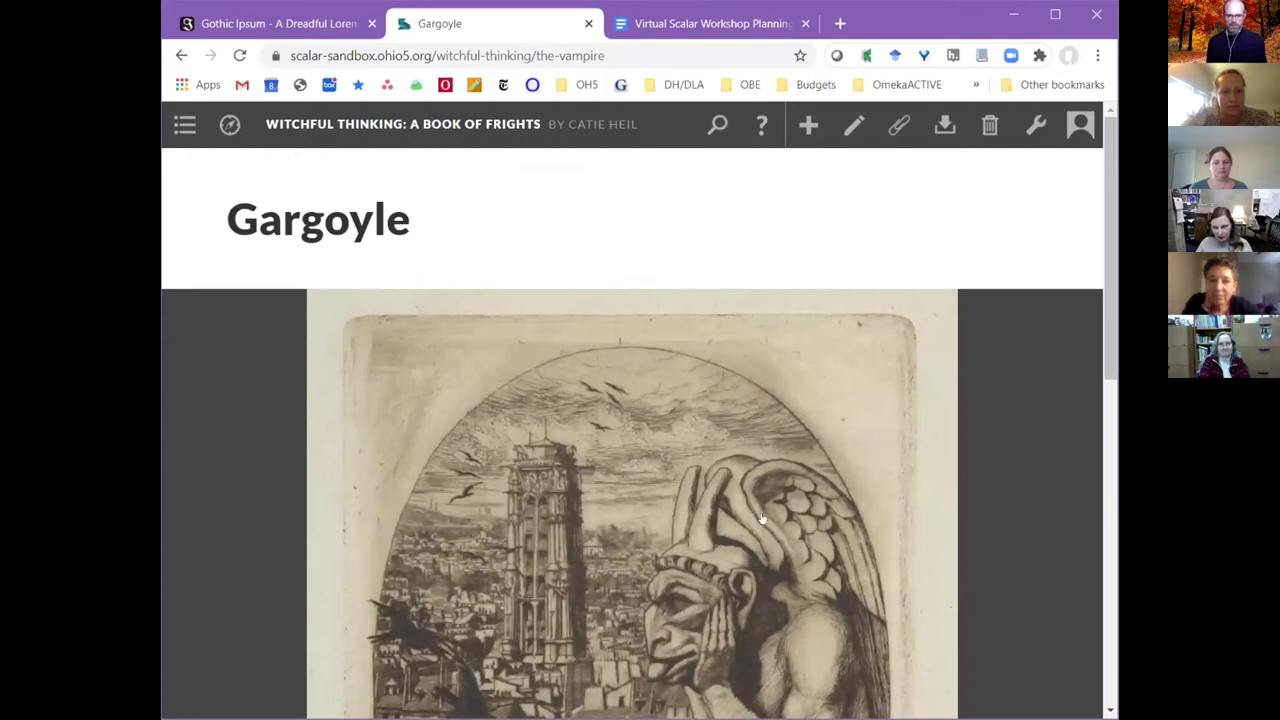
{"action": "scroll", "coordinate": [1020, 425], "scroll_direction": "down", "scroll_amount": 3}
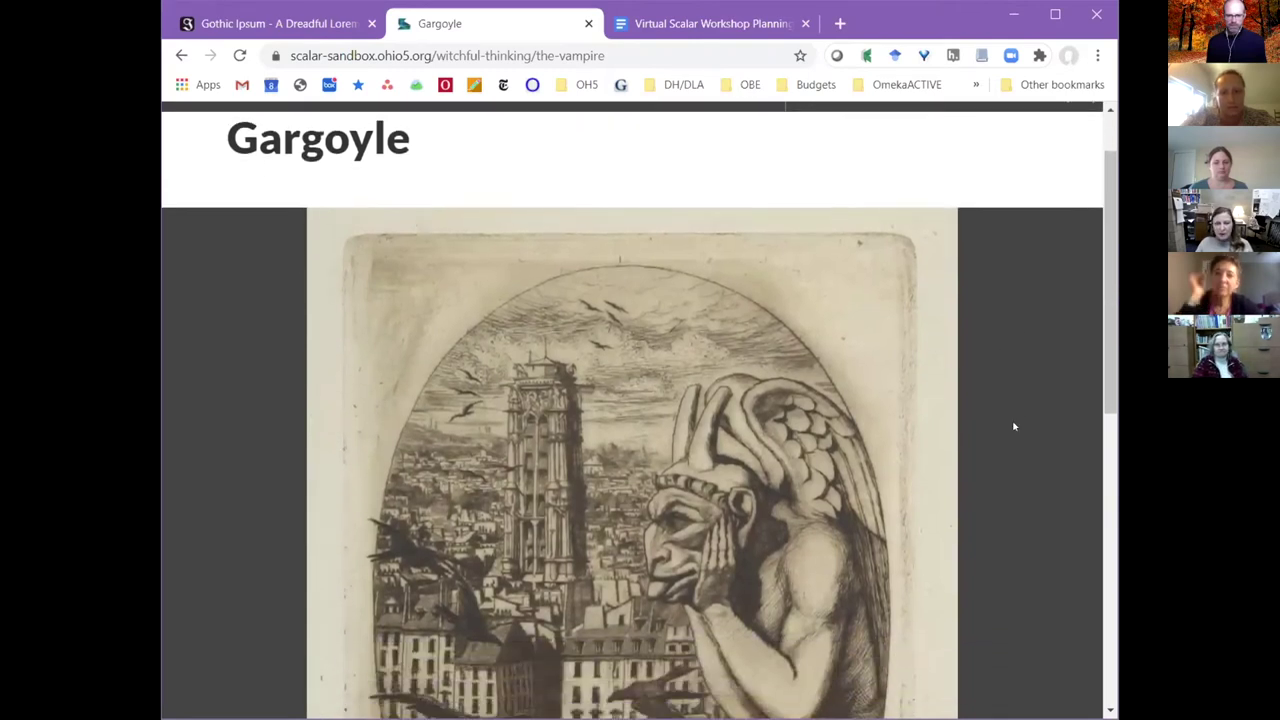
{"action": "scroll", "coordinate": [1013, 425], "scroll_direction": "down", "scroll_amount": 3}
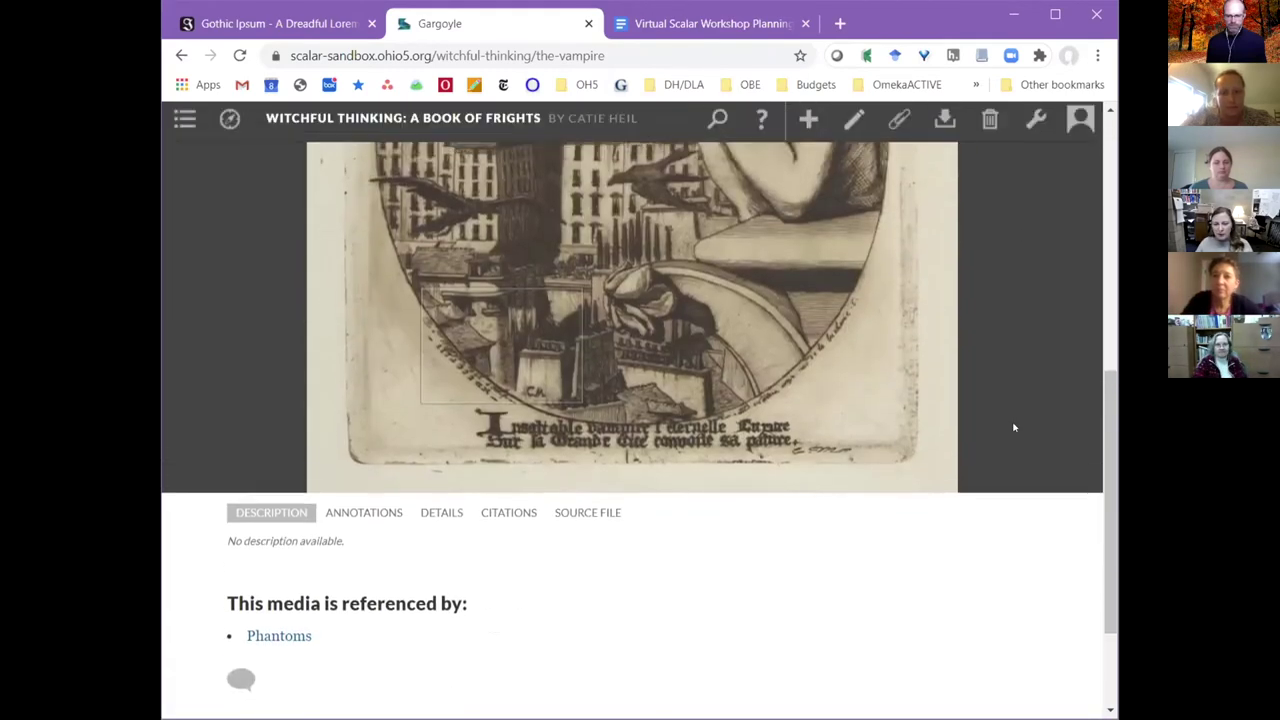
{"action": "scroll", "coordinate": [1013, 425], "scroll_direction": "up", "scroll_amount": 6}
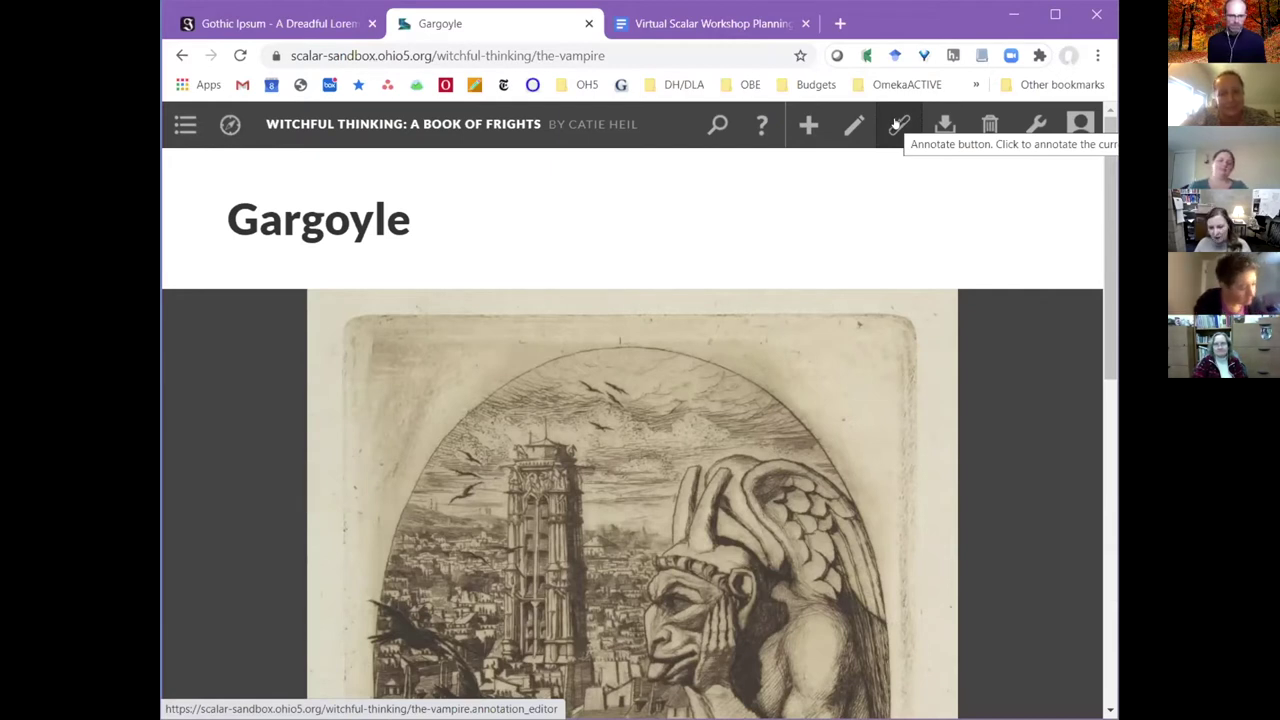
Outline the gargoyle's head on the image and save it as a 'Head' annotation.
{"action": "left_click", "coordinate": [896, 127]}
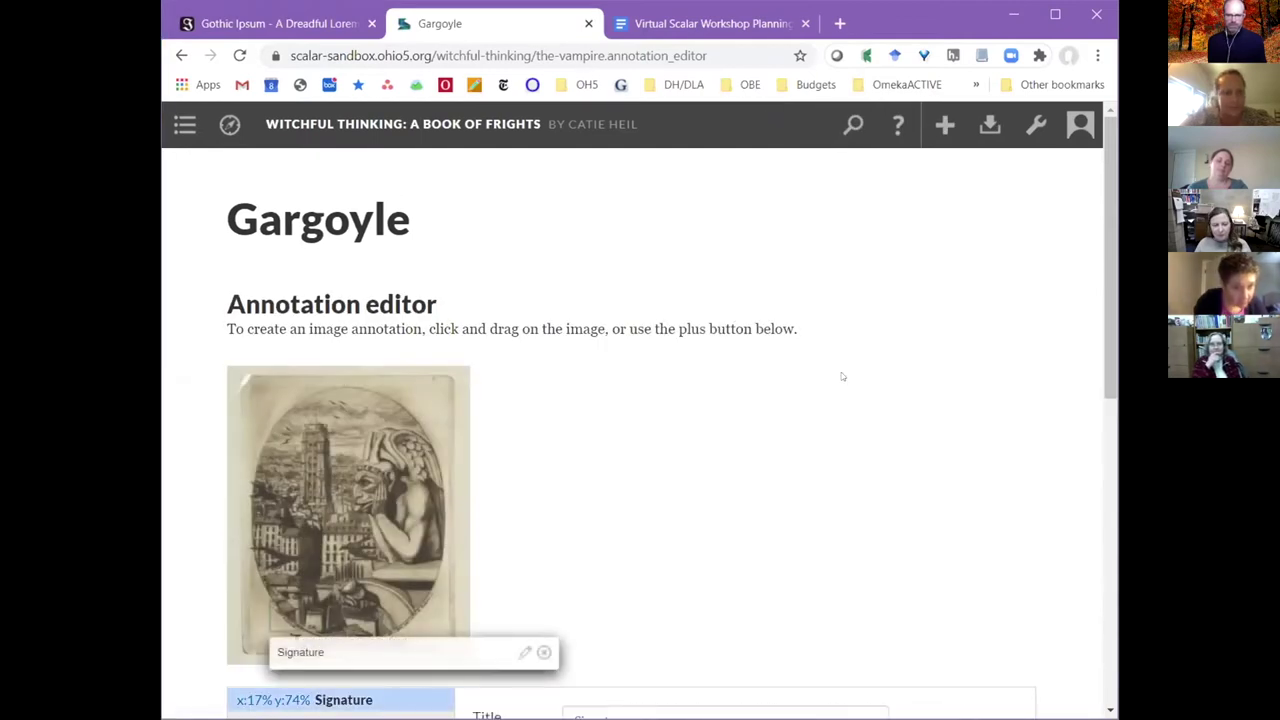
{"action": "scroll", "coordinate": [928, 366], "scroll_direction": "down", "scroll_amount": 1}
{"action": "scroll", "coordinate": [928, 366], "scroll_direction": "down", "scroll_amount": 5}
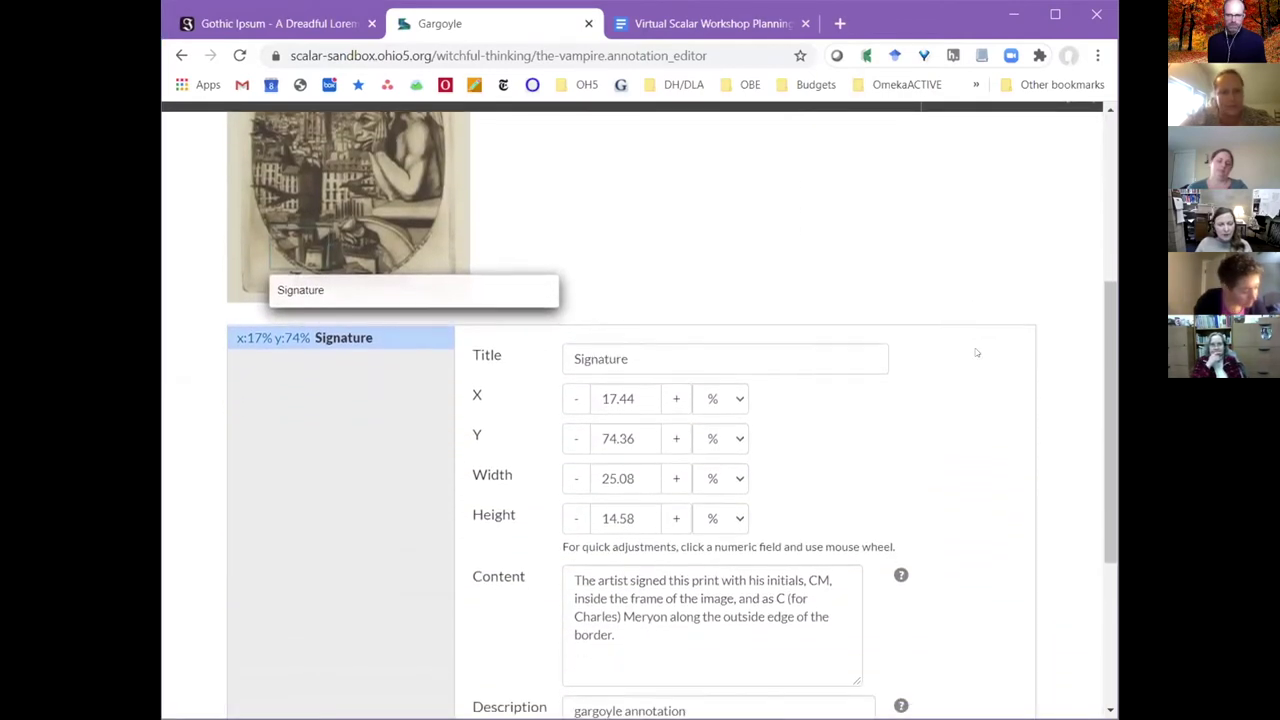
{"action": "scroll", "coordinate": [911, 313], "scroll_direction": "up", "scroll_amount": 5}
{"action": "scroll", "coordinate": [663, 413], "scroll_direction": "down", "scroll_amount": 3}
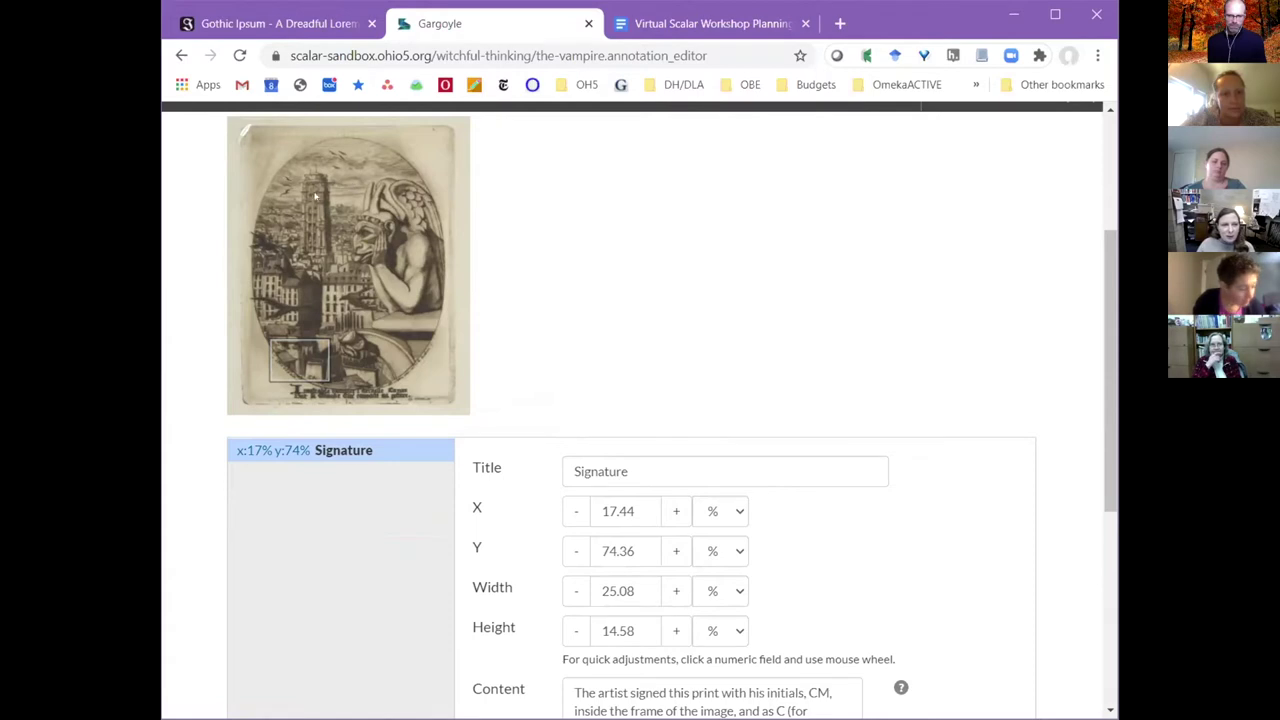
{"action": "mouse_move", "coordinate": [336, 224]}
{"action": "left_mouse_down"}
{"action": "mouse_move", "coordinate": [364, 278]}
{"action": "mouse_move", "coordinate": [412, 276]}
{"action": "left_mouse_up"}
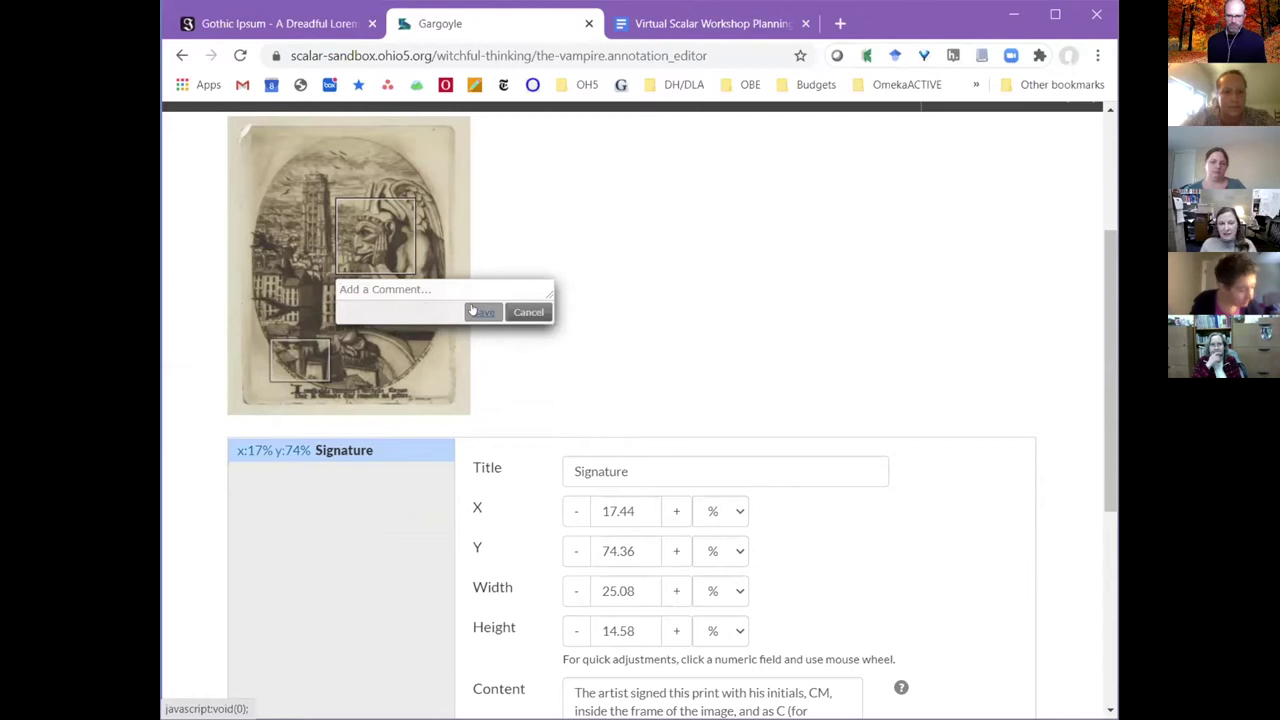
{"action": "type", "text": "Head"}
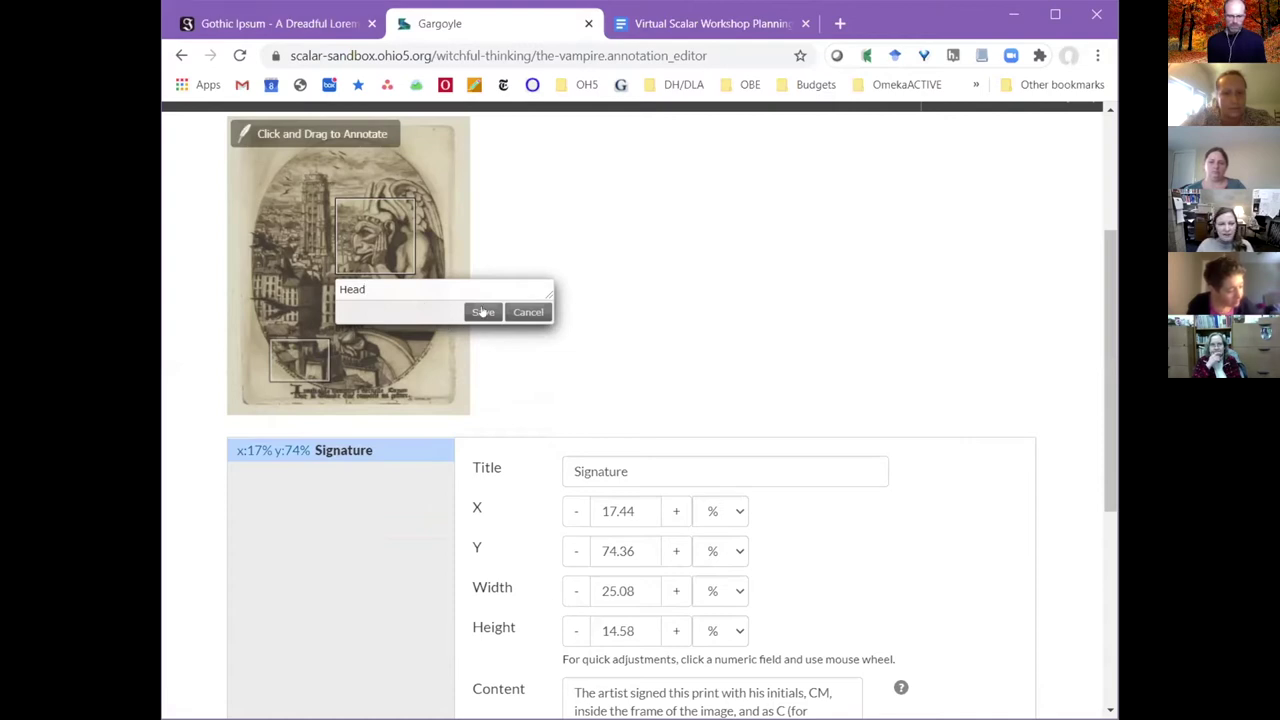
{"action": "left_click", "coordinate": [483, 312]}
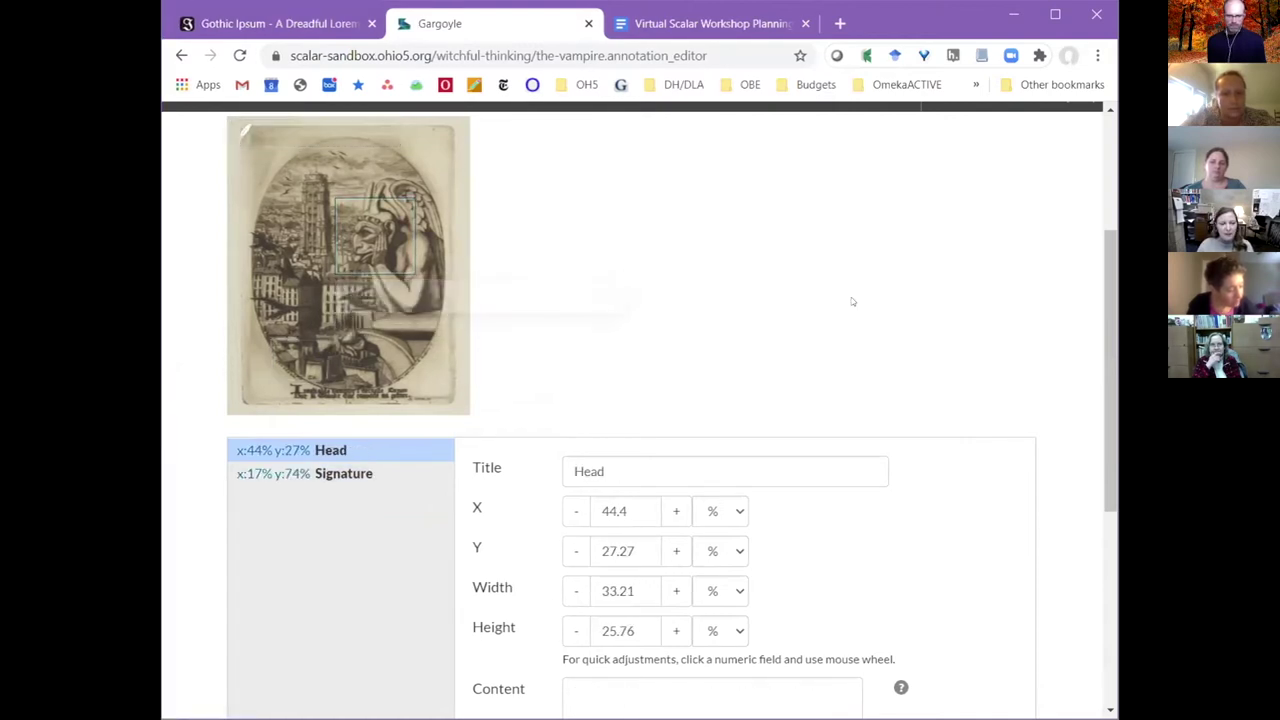
Paste the Gothic Ipsum paragraph 'Phantasm palliative ruin…' into the Head annotation's content.
{"action": "scroll", "coordinate": [732, 281], "scroll_direction": "down", "scroll_amount": 2}
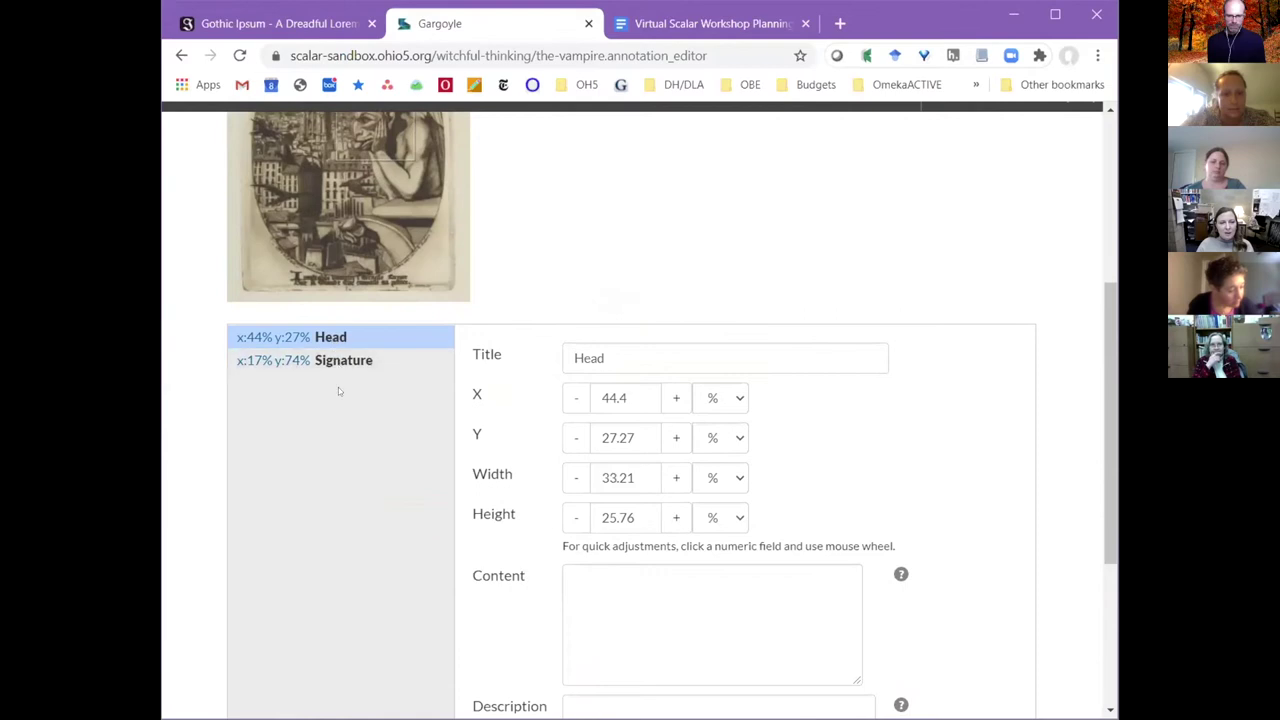
{"action": "scroll", "coordinate": [338, 387], "scroll_direction": "down", "scroll_amount": 1}
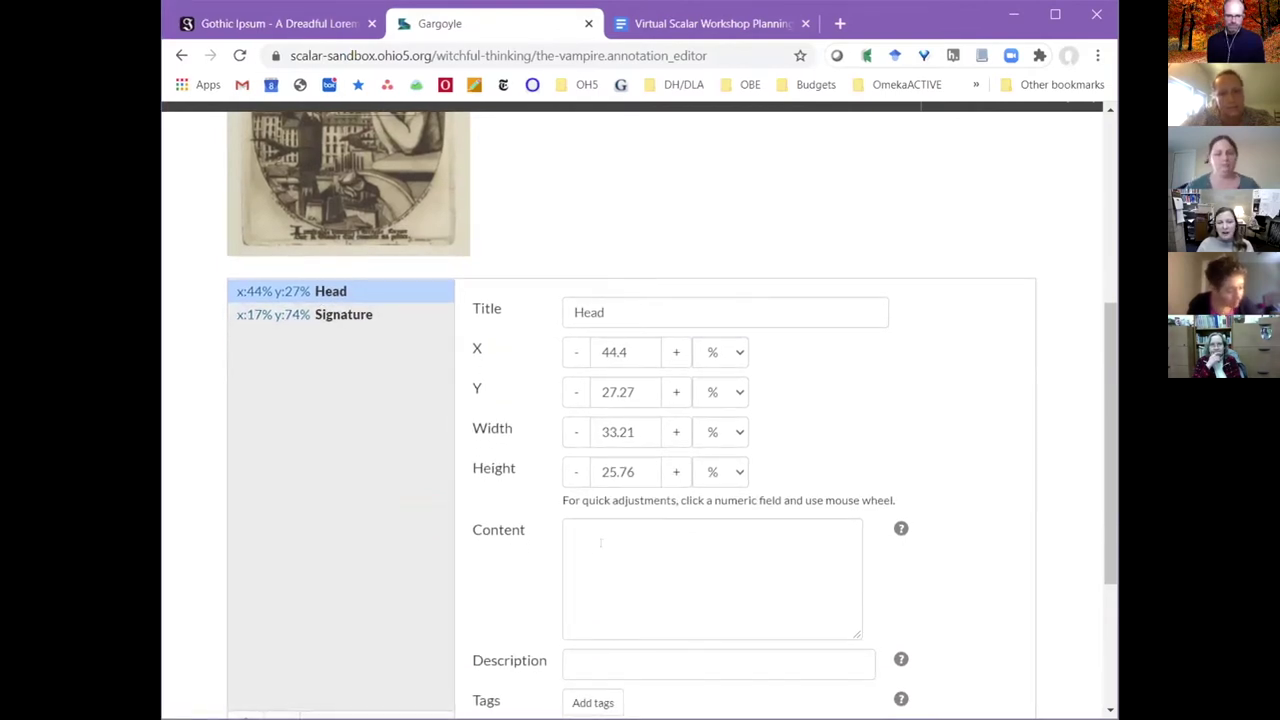
{"action": "left_click", "coordinate": [672, 564]}
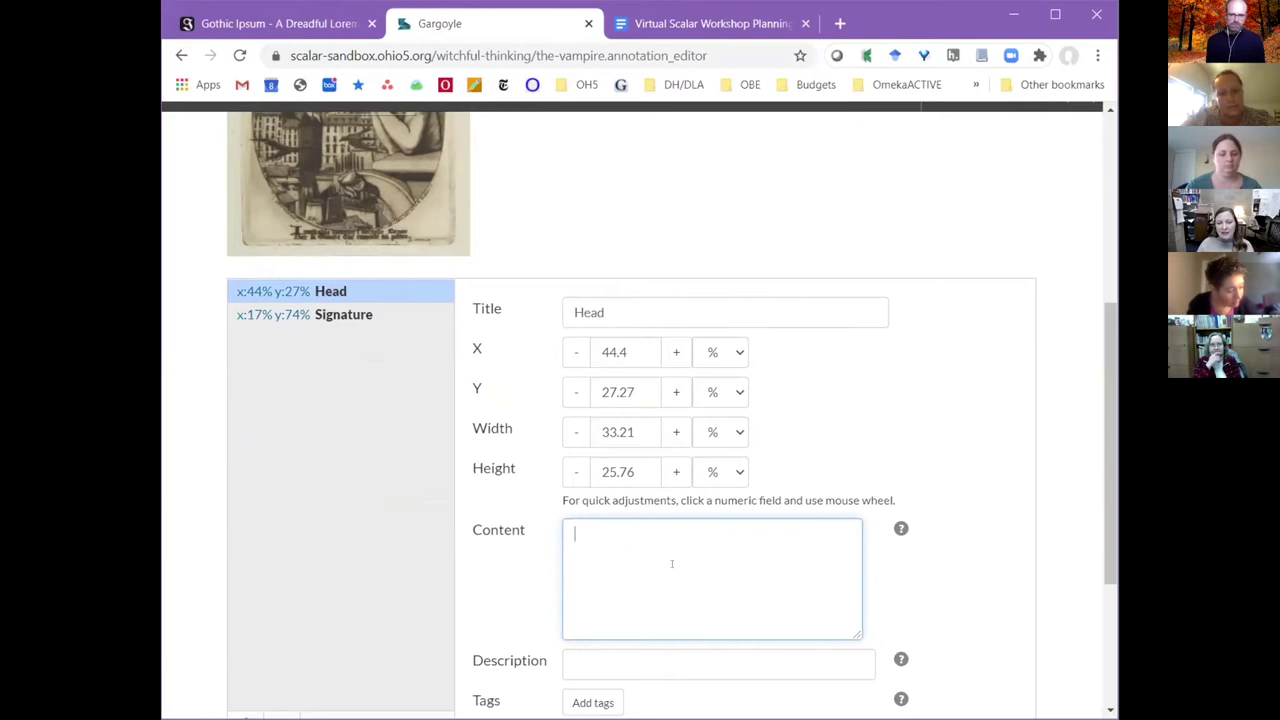
{"action": "left_click", "coordinate": [270, 23]}
{"action": "left_click", "coordinate": [493, 519]}
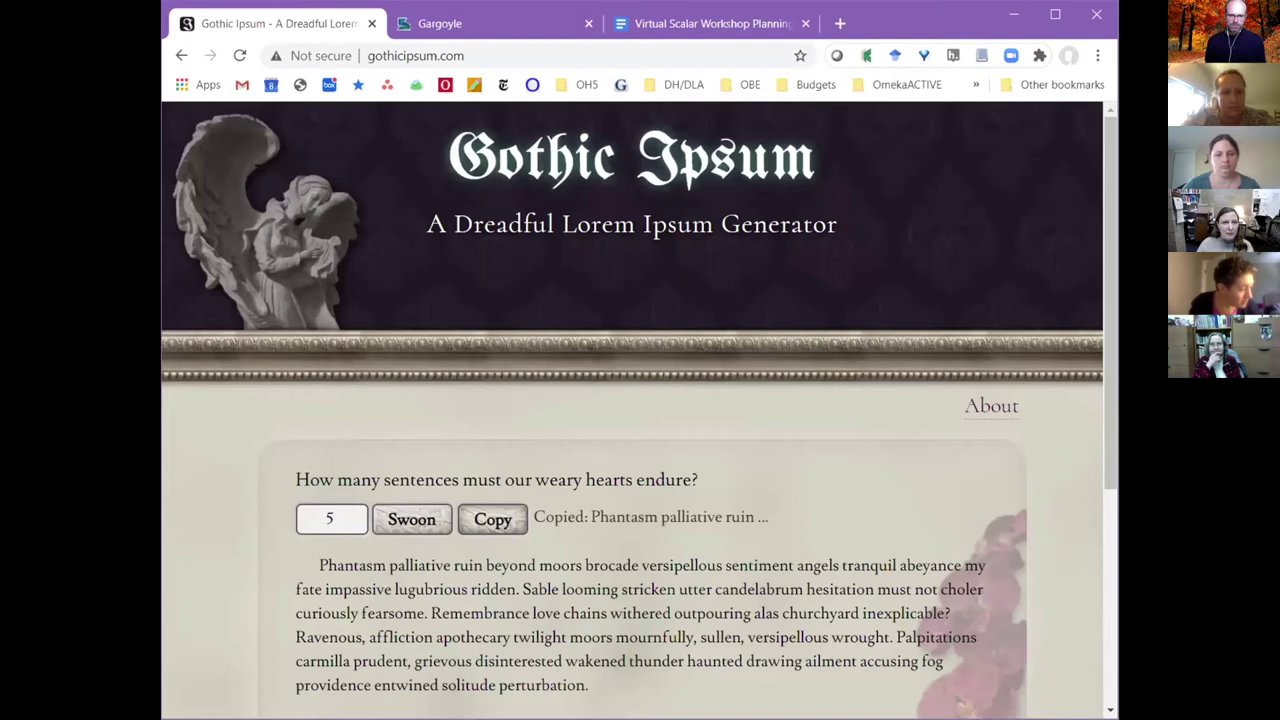
{"action": "key", "text": "ctrl+Tab"}
{"action": "key", "text": "ctrl+v"}
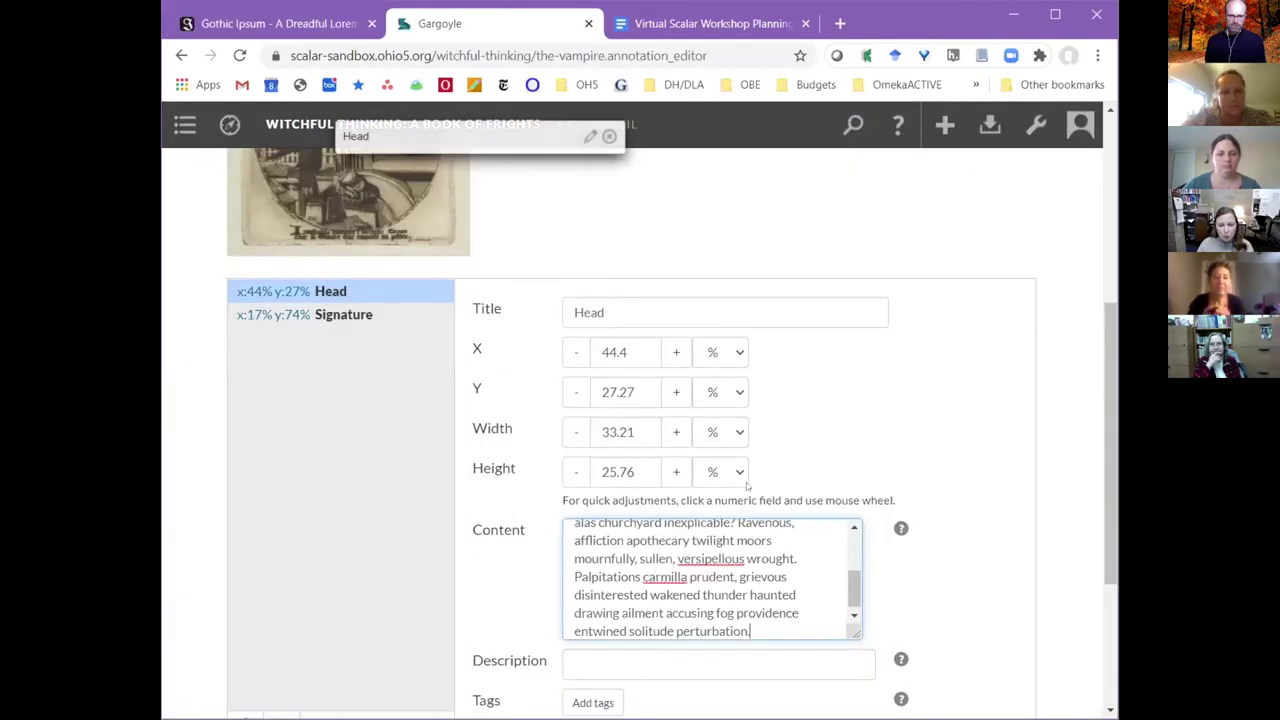
{"action": "scroll", "coordinate": [951, 539], "scroll_direction": "up", "scroll_amount": 3}
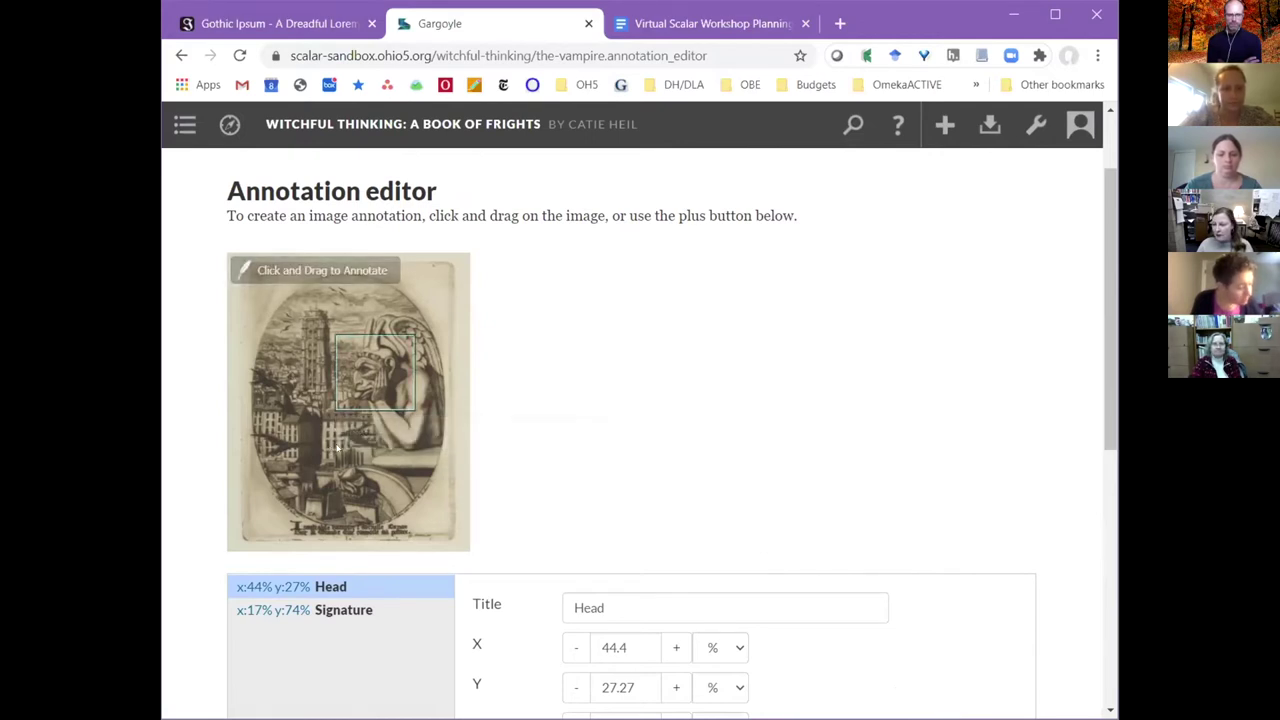
{"action": "scroll", "coordinate": [645, 372], "scroll_direction": "down", "scroll_amount": 3}
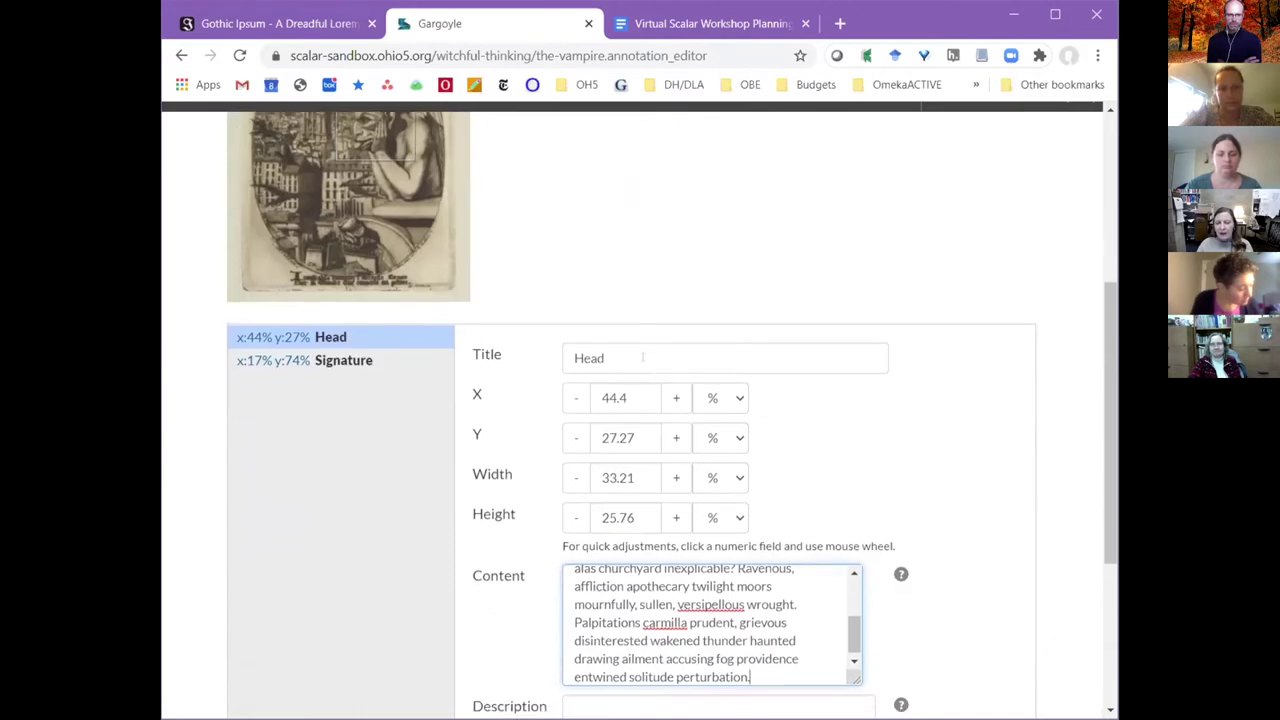
{"action": "left_click", "coordinate": [642, 357]}
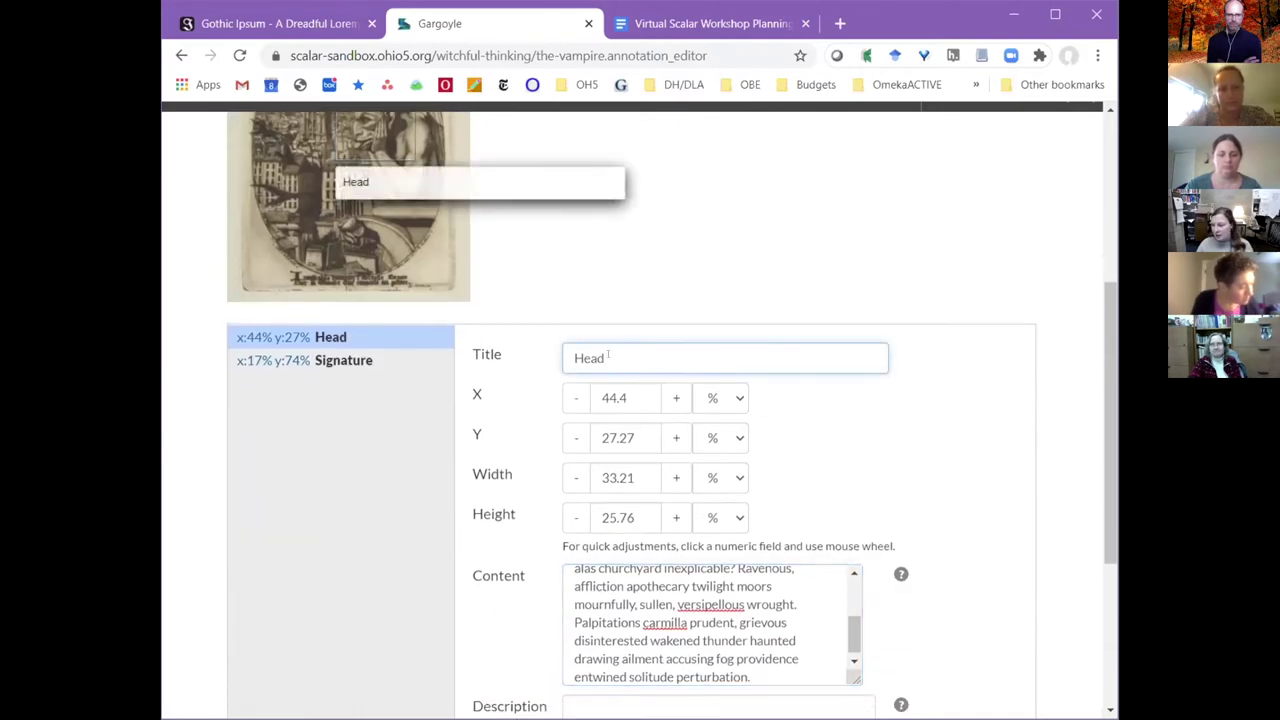
{"action": "scroll", "coordinate": [664, 457], "scroll_direction": "down", "scroll_amount": 2}
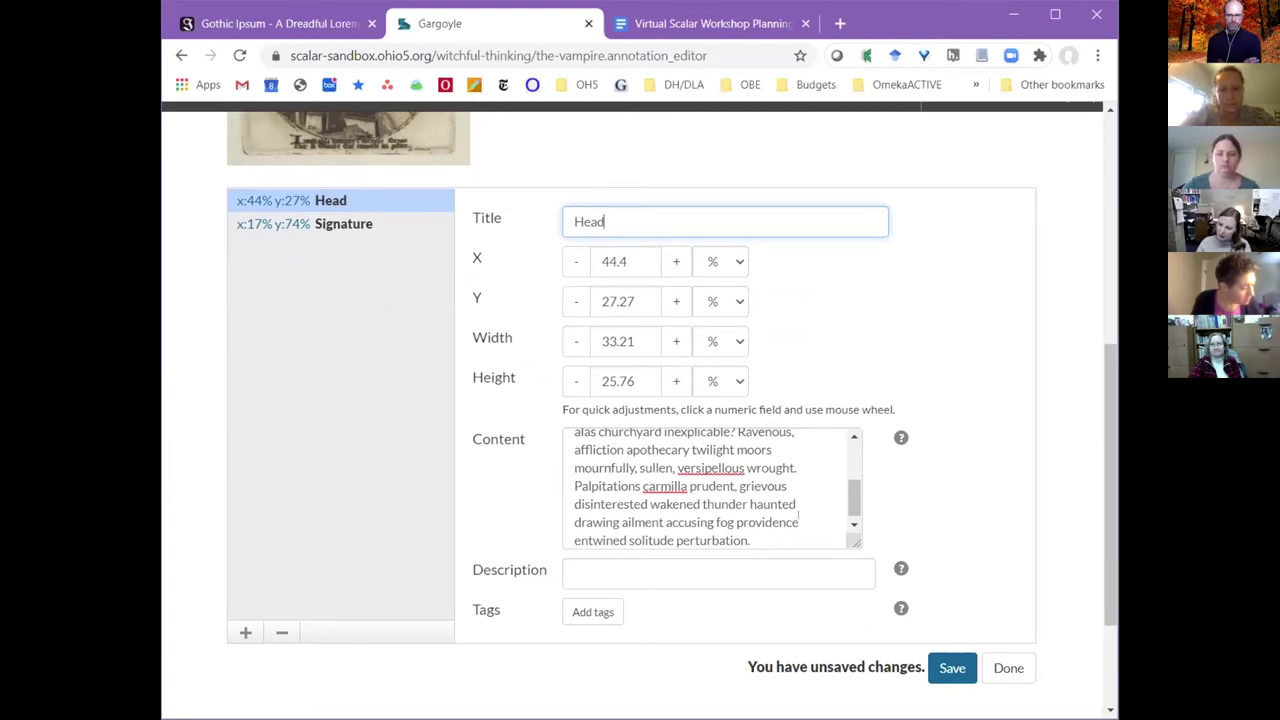
Describe the Head annotation as 'head of gargoyle with tongue', save, and return to Gargoyle.
{"action": "left_click", "coordinate": [667, 572]}
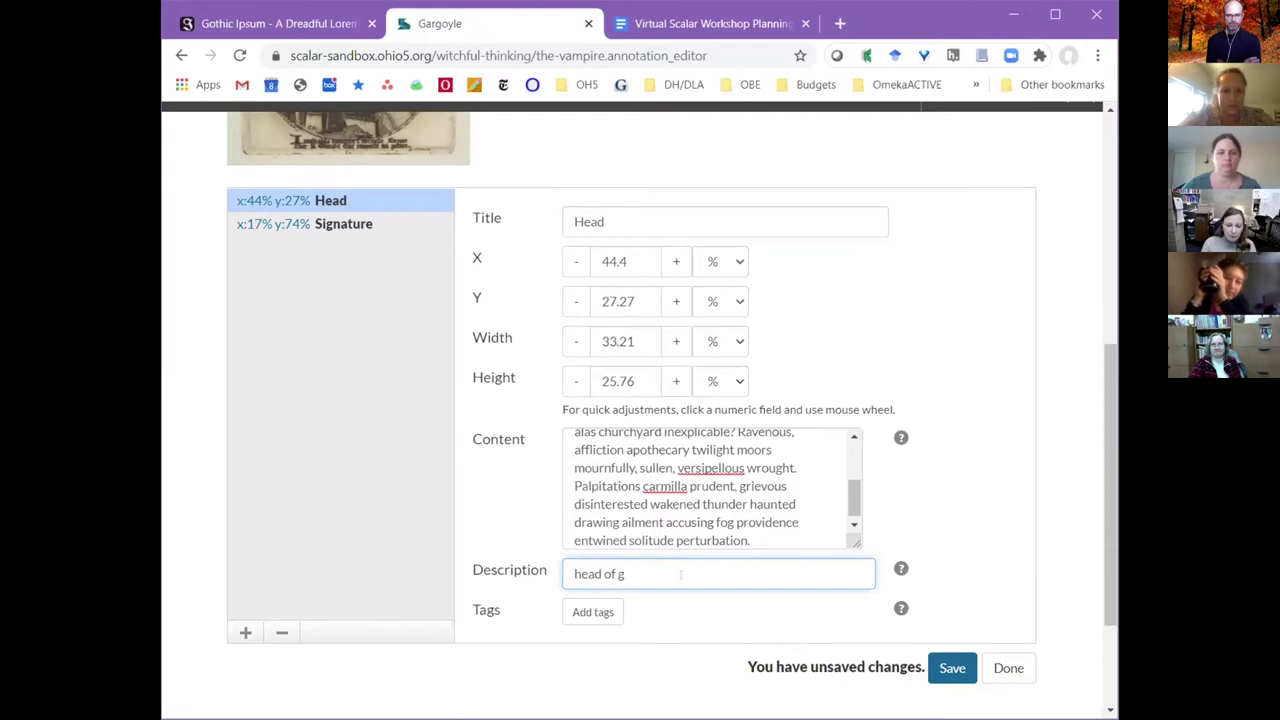
{"action": "type", "text": "argoy"}
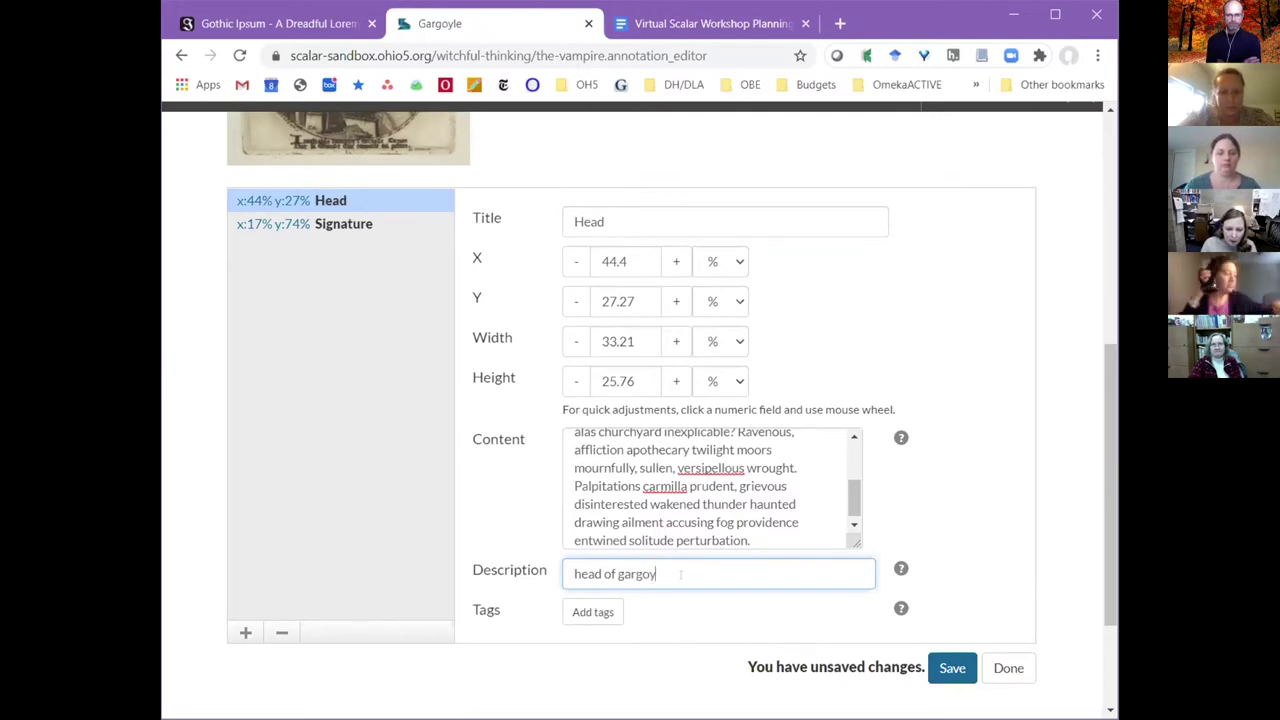
{"action": "type", "text": "le with toung"}
{"action": "key", "text": "BackSpace"}
{"action": "key", "text": "BackSpace"}
{"action": "key", "text": "BackSpace"}
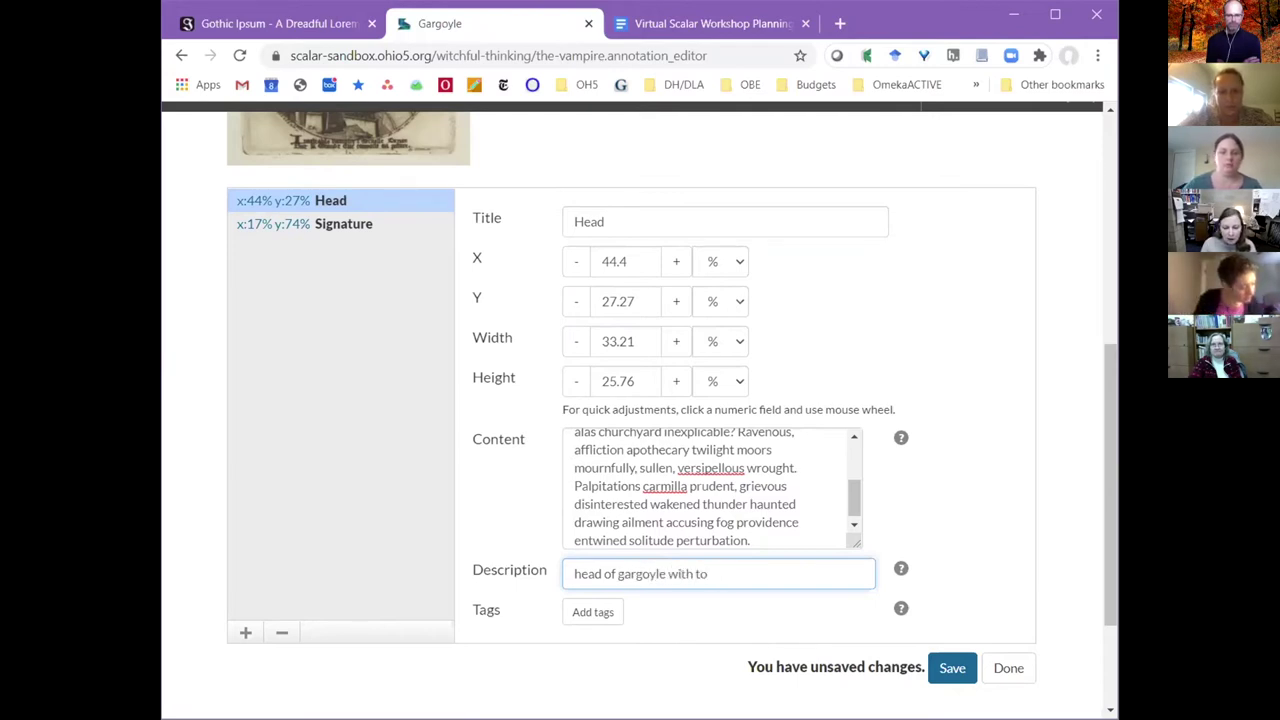
{"action": "type", "text": "ngue"}
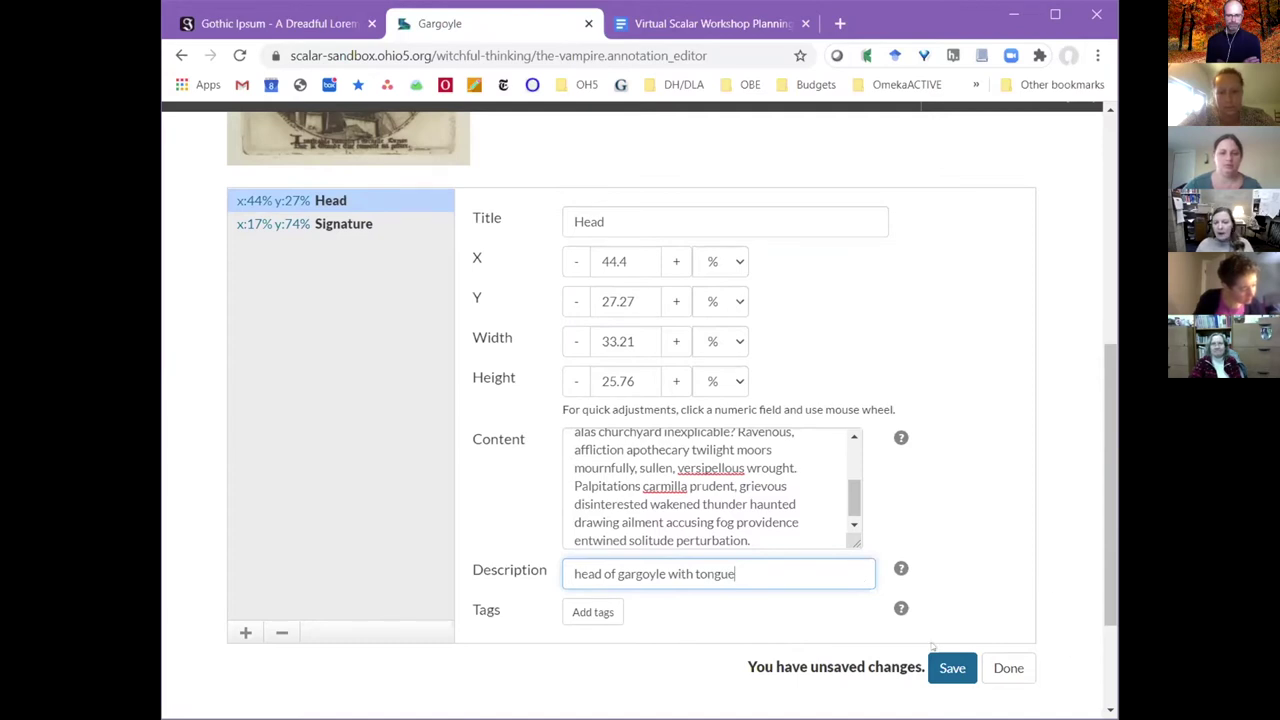
{"action": "left_click", "coordinate": [952, 668]}
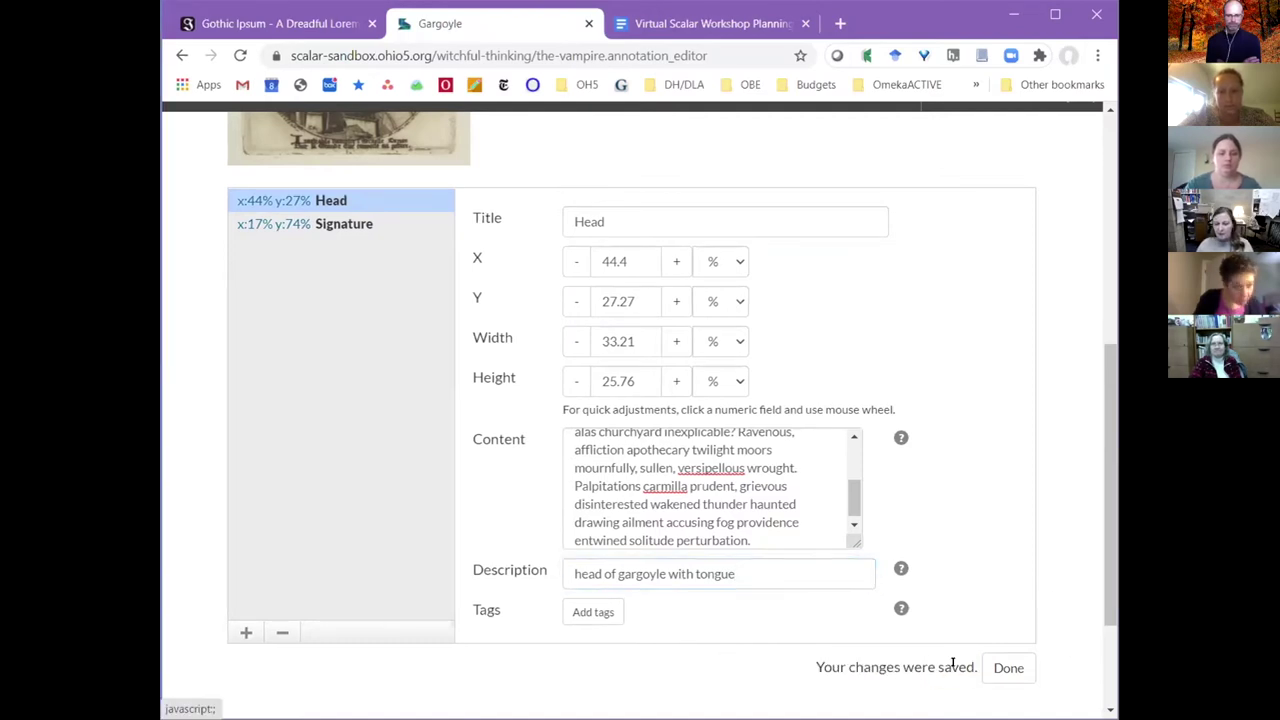
{"action": "left_click", "coordinate": [1008, 668]}
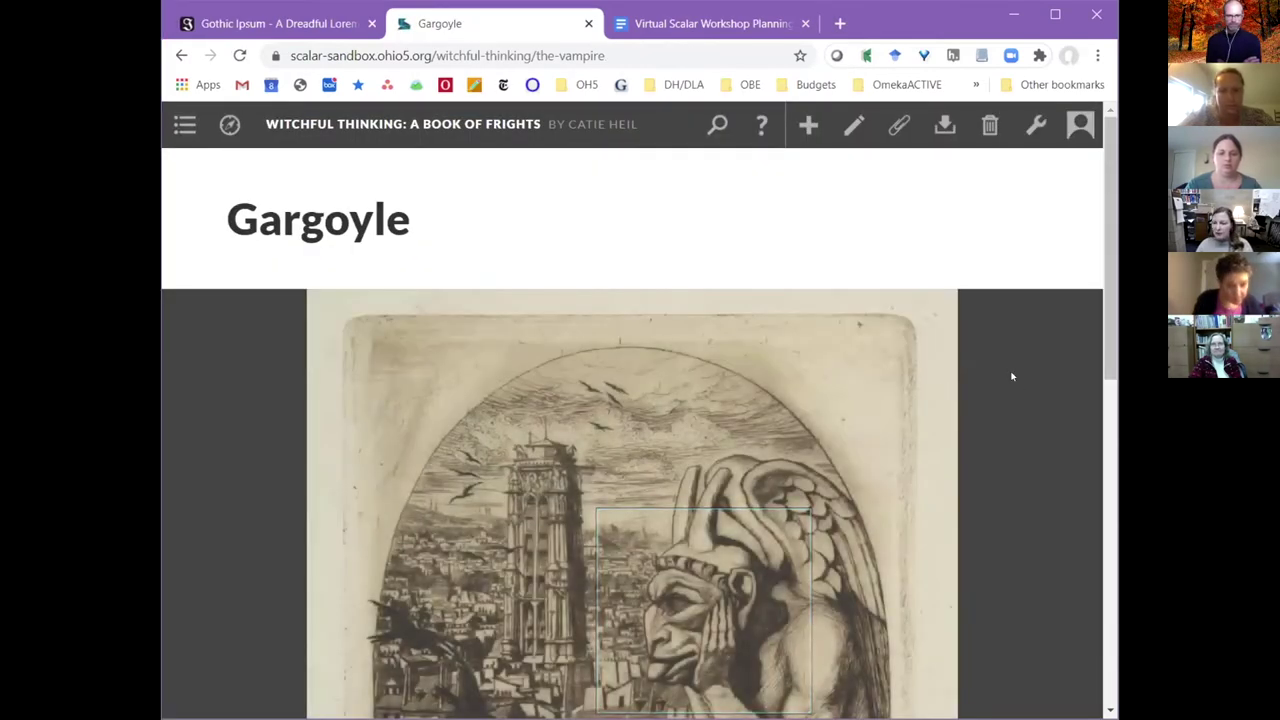
{"action": "scroll", "coordinate": [1012, 376], "scroll_direction": "down", "scroll_amount": 3}
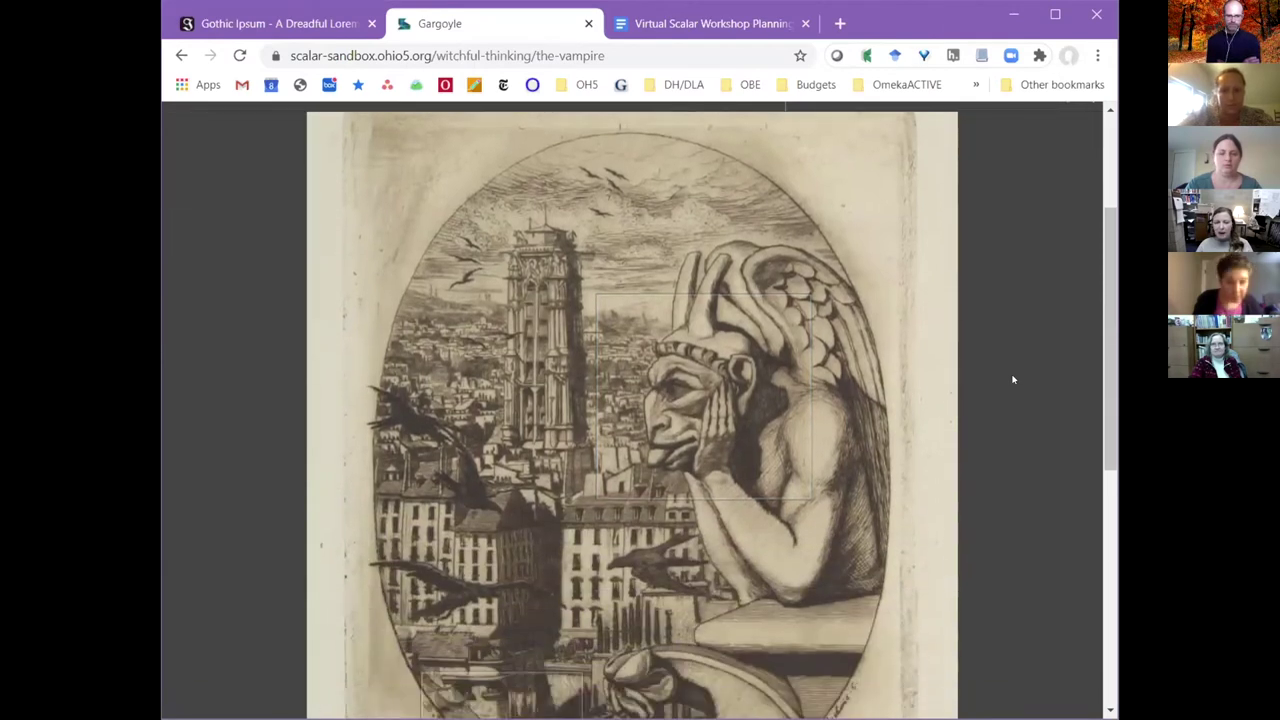
{"action": "scroll", "coordinate": [997, 377], "scroll_direction": "down", "scroll_amount": 3}
{"action": "scroll", "coordinate": [598, 422], "scroll_direction": "up", "scroll_amount": 1}
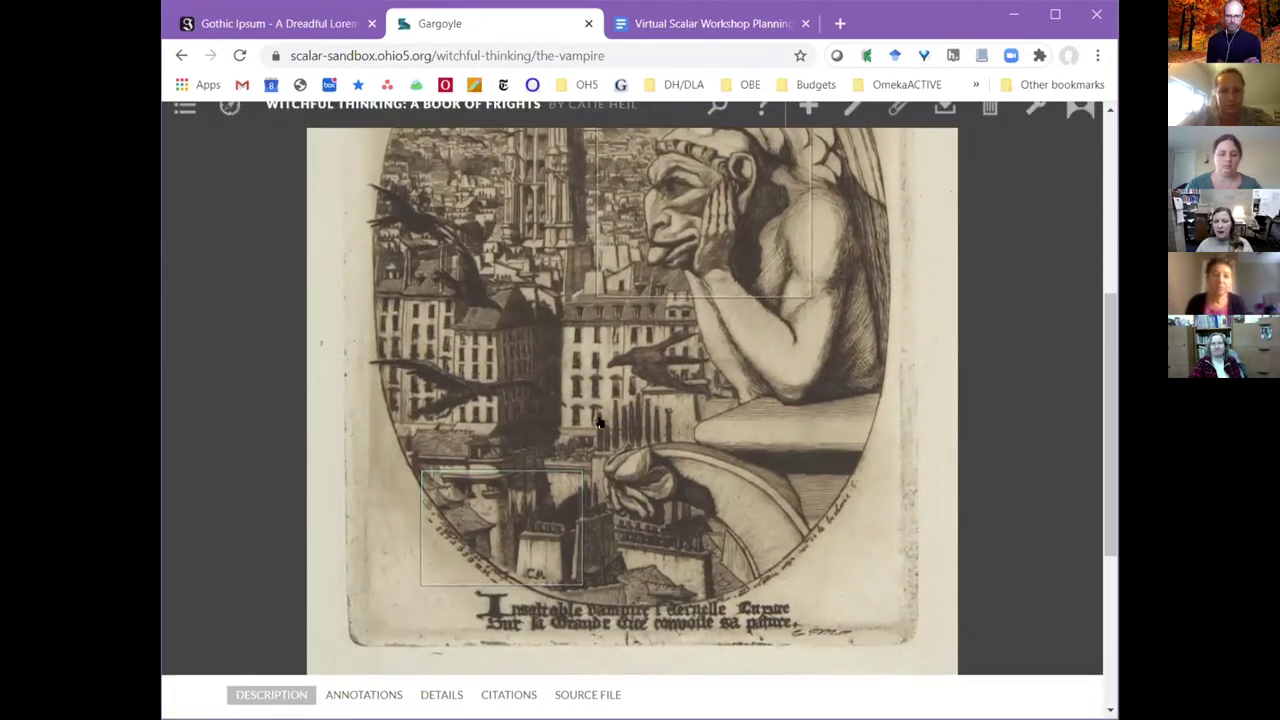
{"action": "scroll", "coordinate": [598, 422], "scroll_direction": "up", "scroll_amount": 2}
{"action": "mouse_move", "coordinate": [678, 405]}
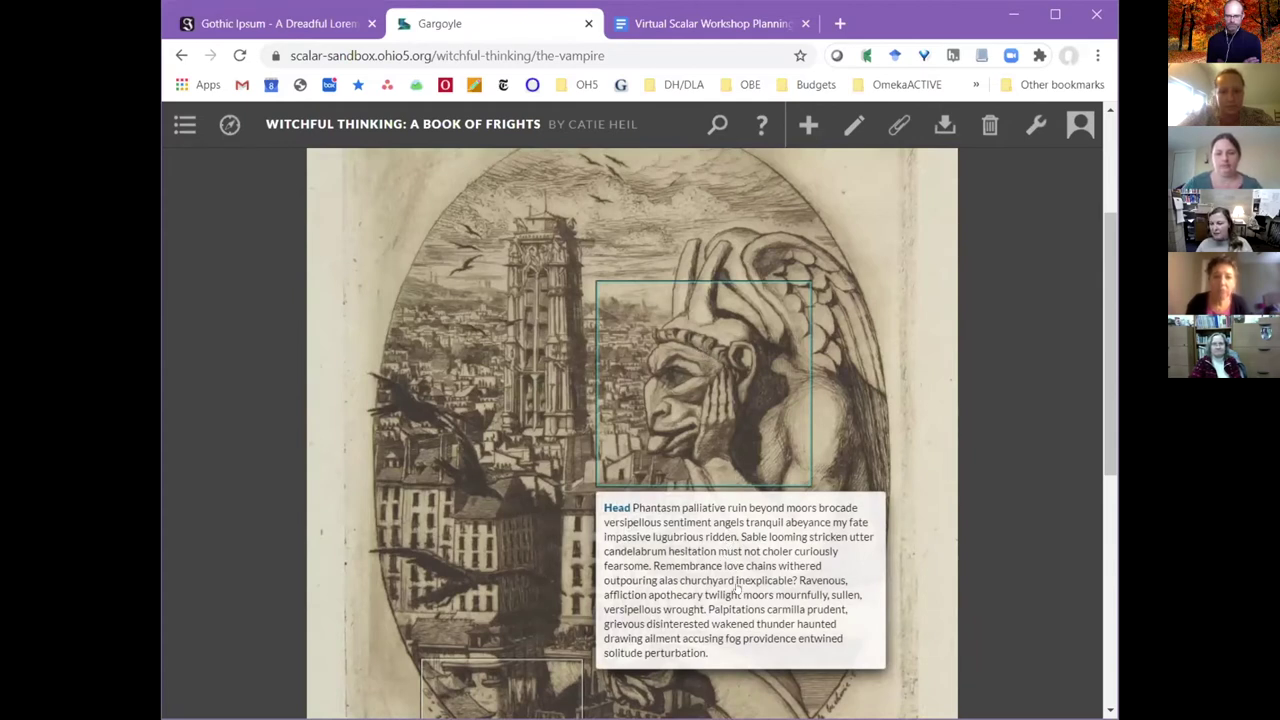
{"action": "scroll", "coordinate": [738, 591], "scroll_direction": "down", "scroll_amount": 2}
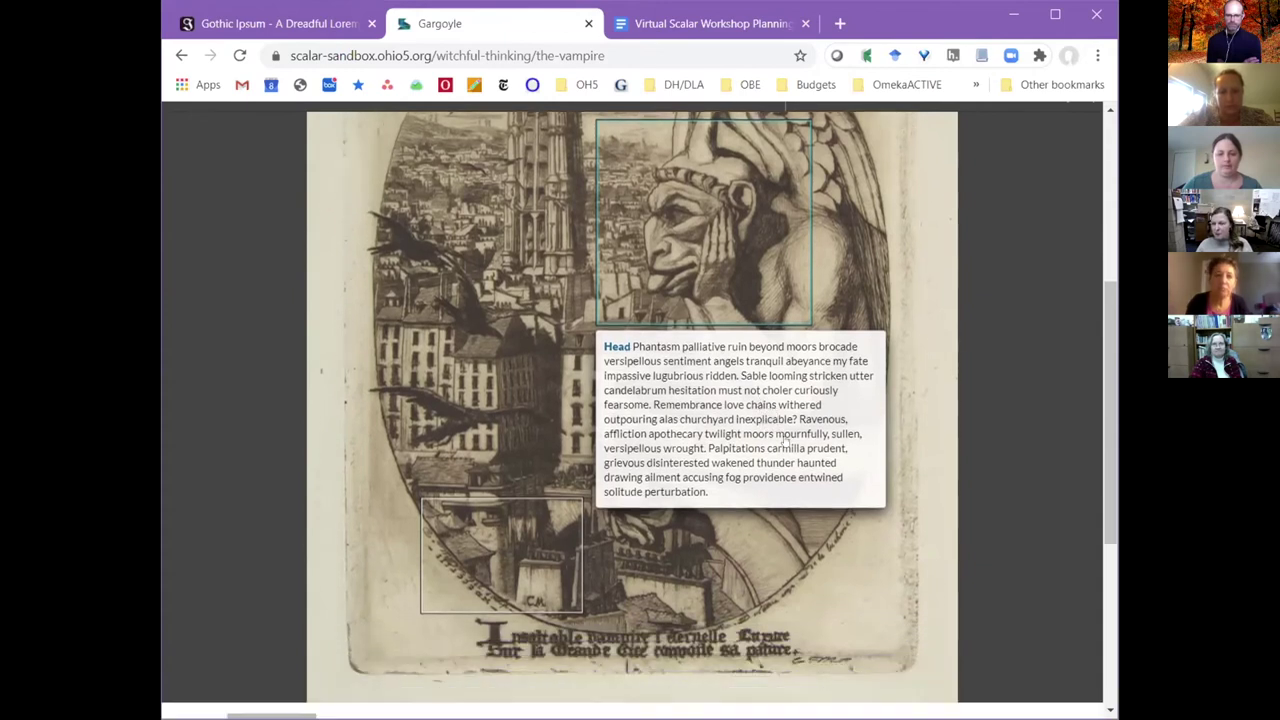
{"action": "mouse_move", "coordinate": [472, 507]}
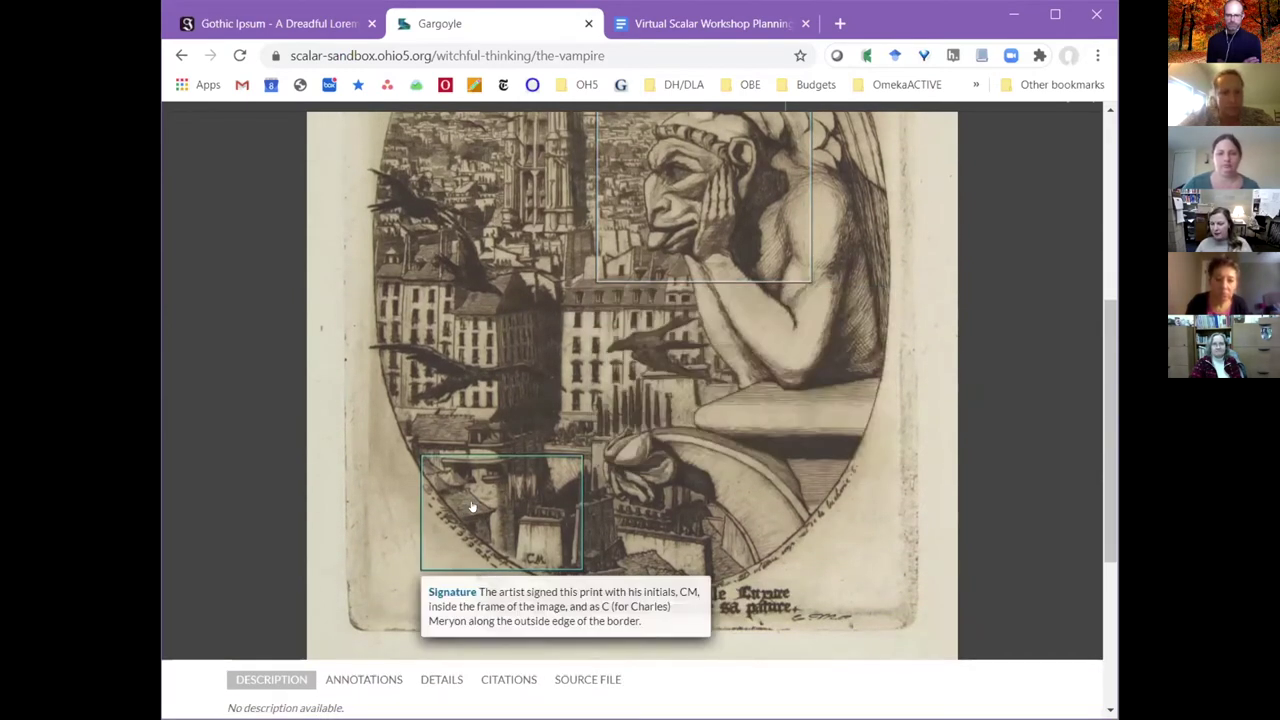
{"action": "scroll", "coordinate": [472, 507], "scroll_direction": "up", "scroll_amount": 3}
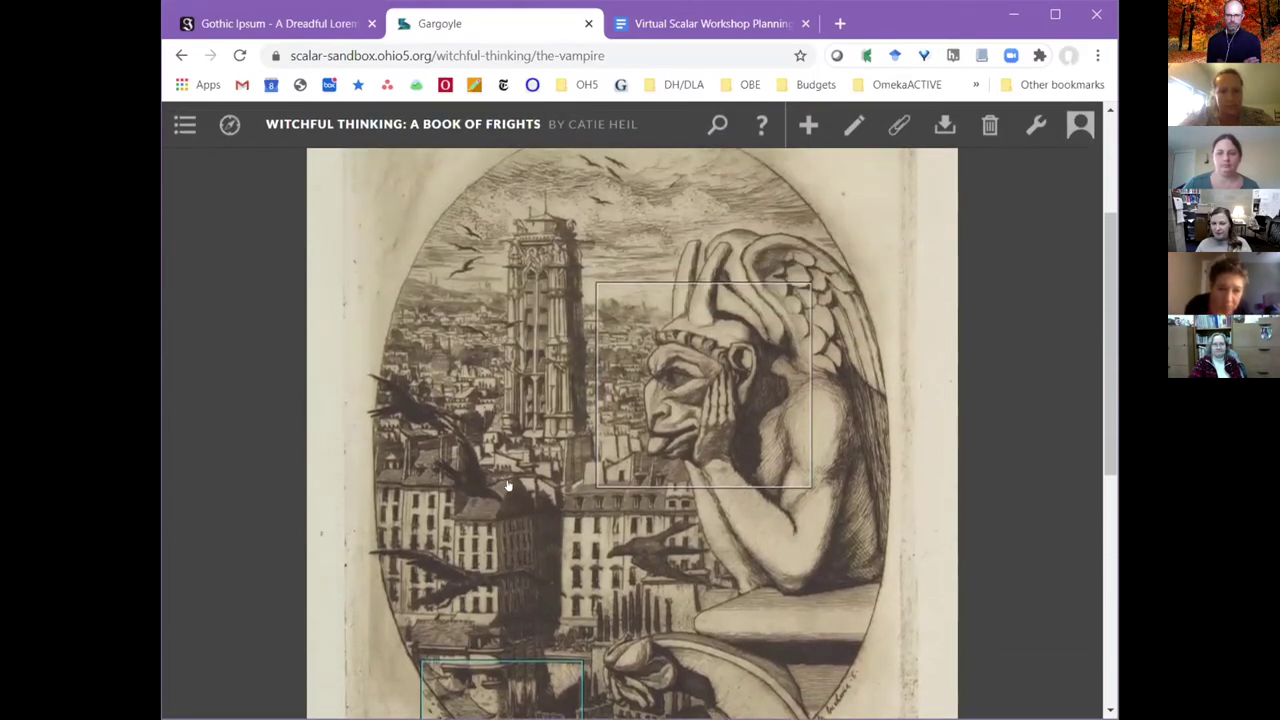
{"action": "scroll", "coordinate": [538, 470], "scroll_direction": "up", "scroll_amount": 2}
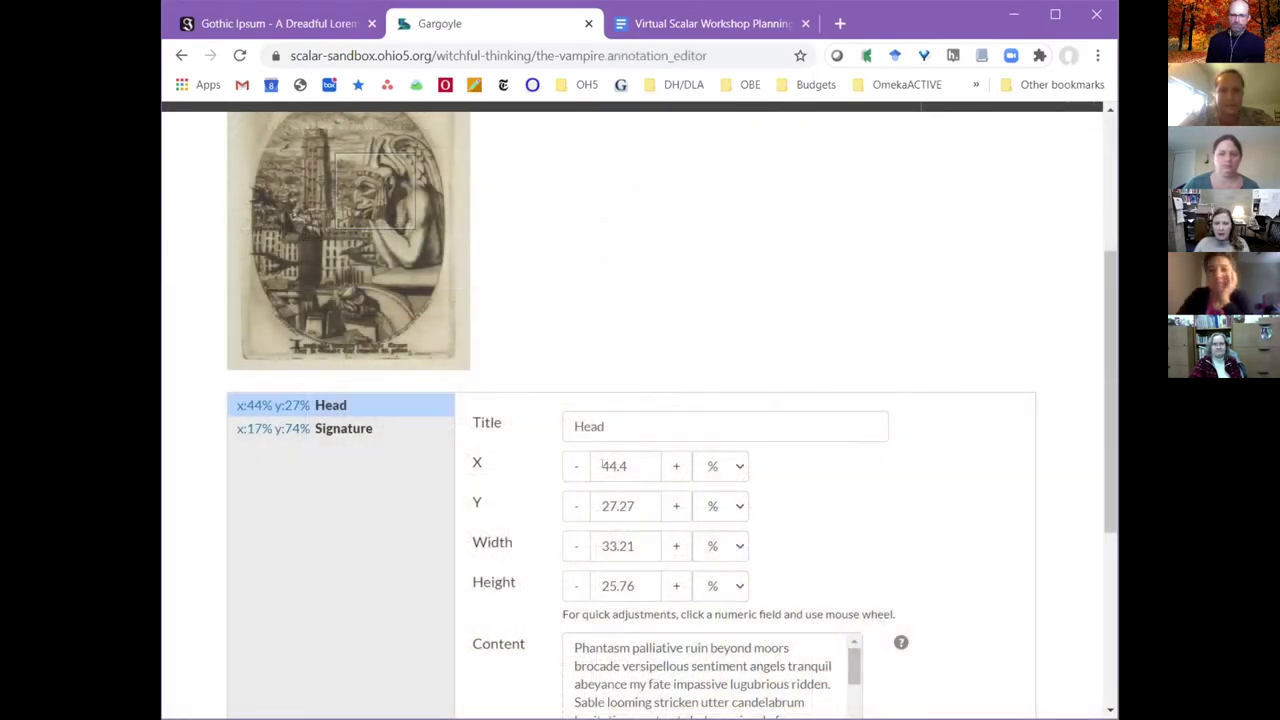
Nudge the Head annotation's X position and bring it back to 47.40%.
{"action": "scroll", "coordinate": [644, 457], "scroll_direction": "down", "scroll_amount": 2}
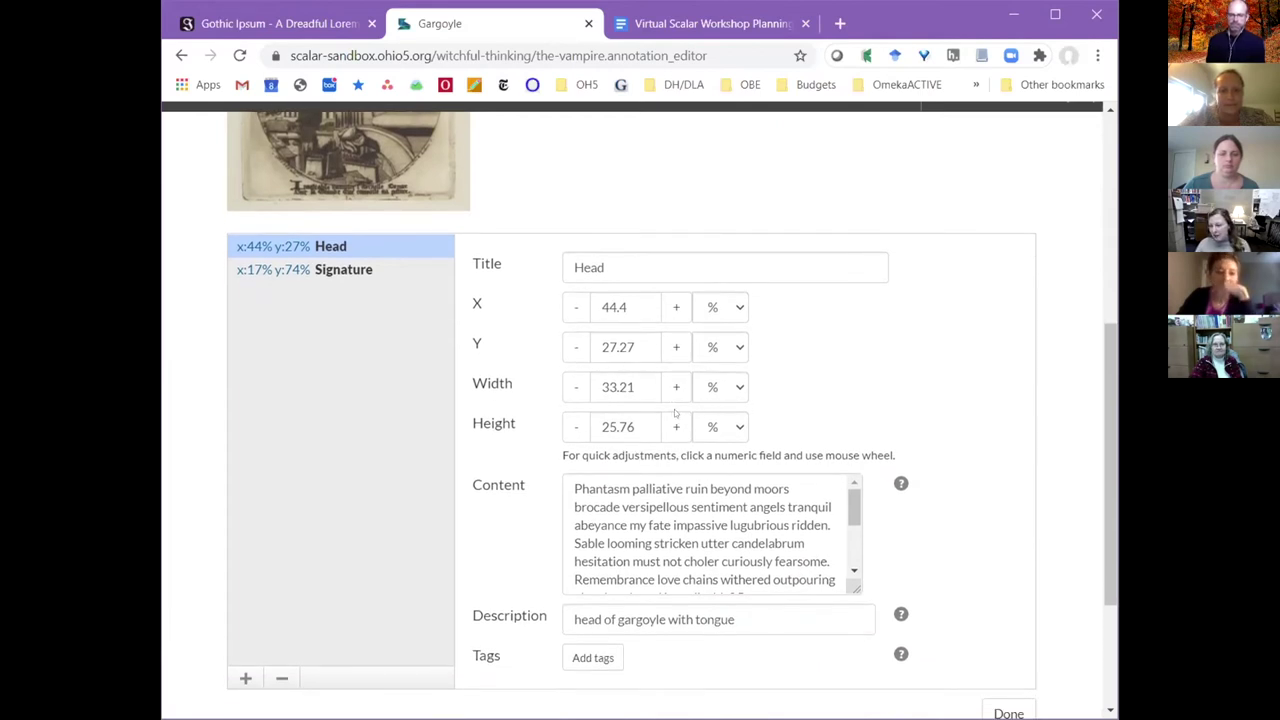
{"action": "scroll", "coordinate": [801, 421], "scroll_direction": "up", "scroll_amount": 2}
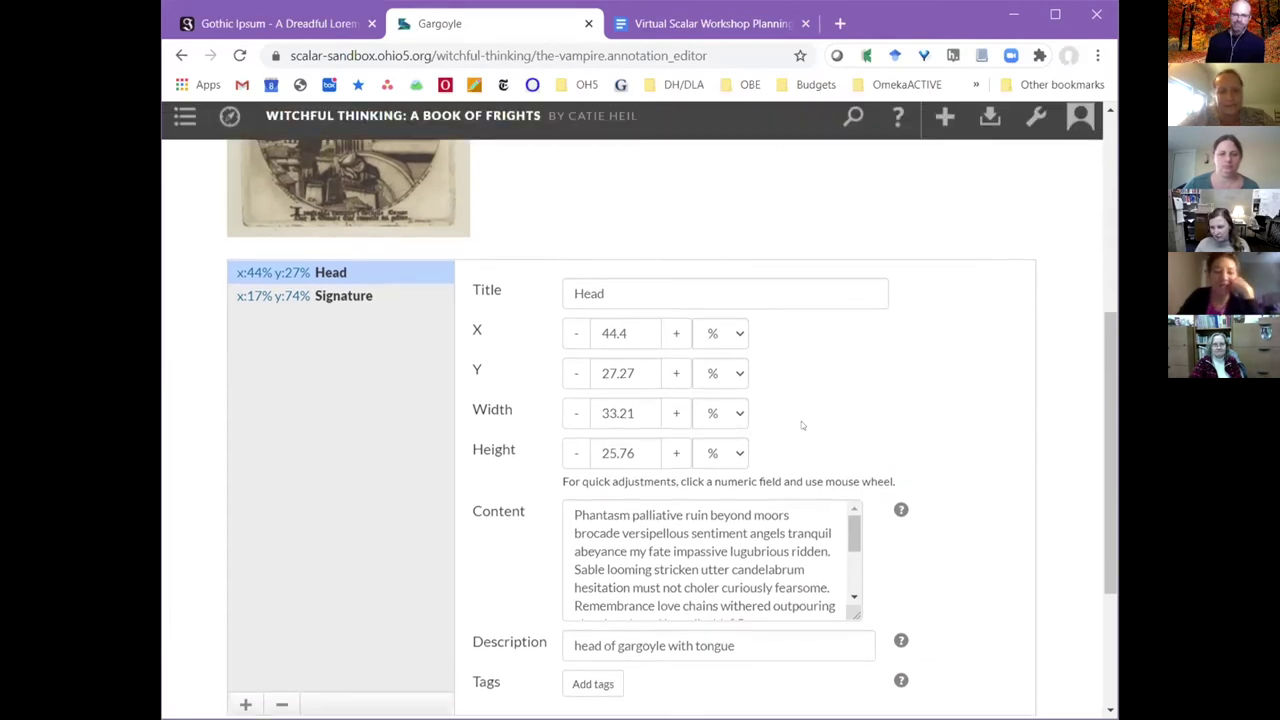
{"action": "scroll", "coordinate": [801, 459], "scroll_direction": "down", "scroll_amount": 1}
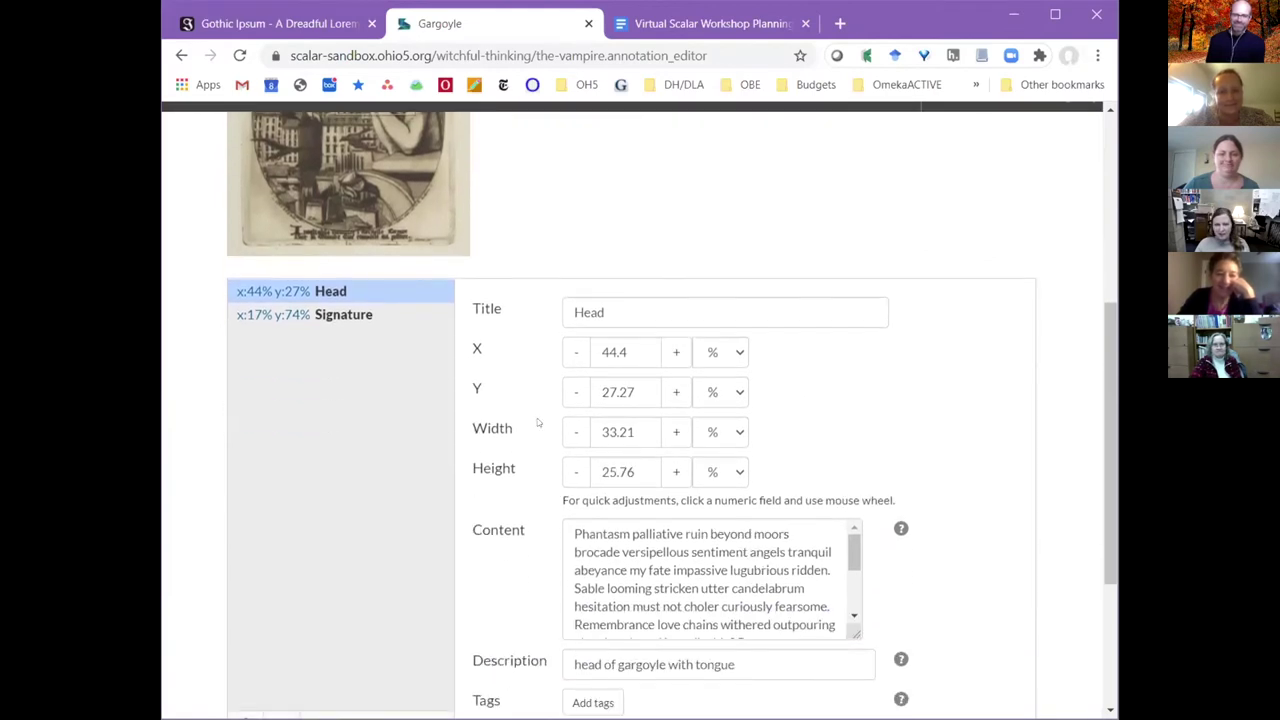
{"action": "scroll", "coordinate": [514, 412], "scroll_direction": "up", "scroll_amount": 3}
{"action": "scroll", "coordinate": [480, 381], "scroll_direction": "up", "scroll_amount": 1}
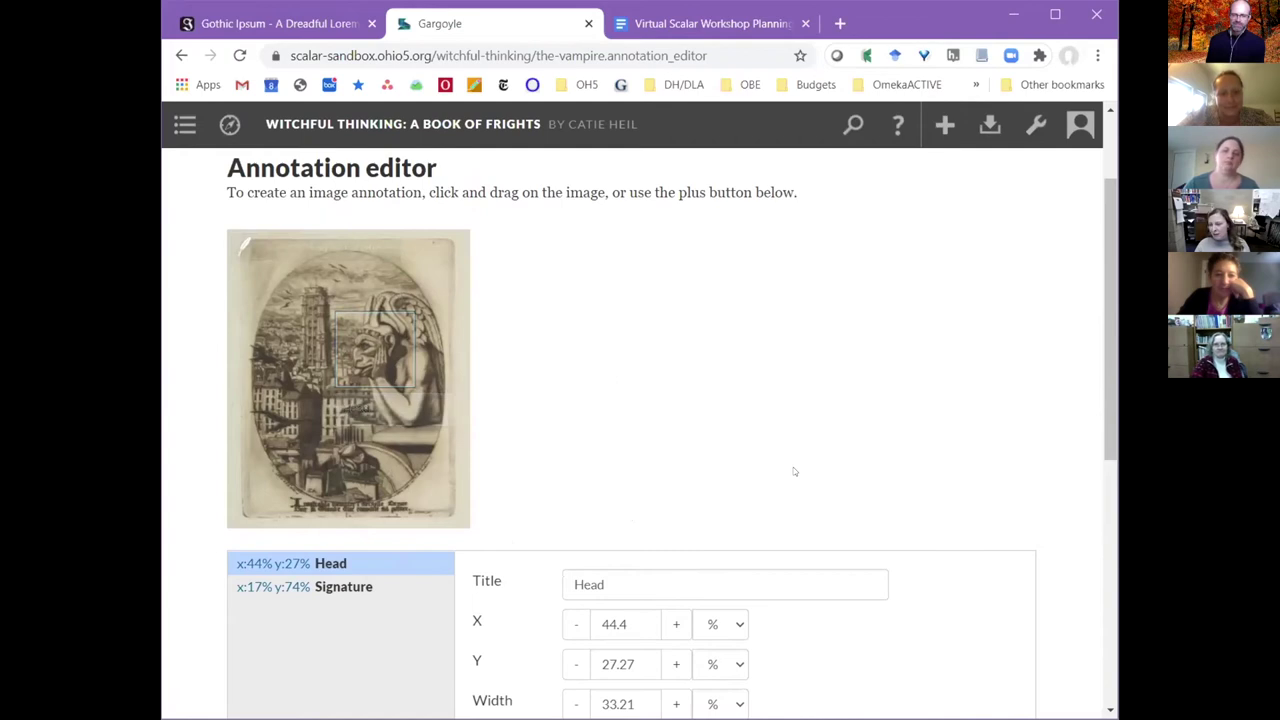
{"action": "scroll", "coordinate": [920, 449], "scroll_direction": "down", "scroll_amount": 1}
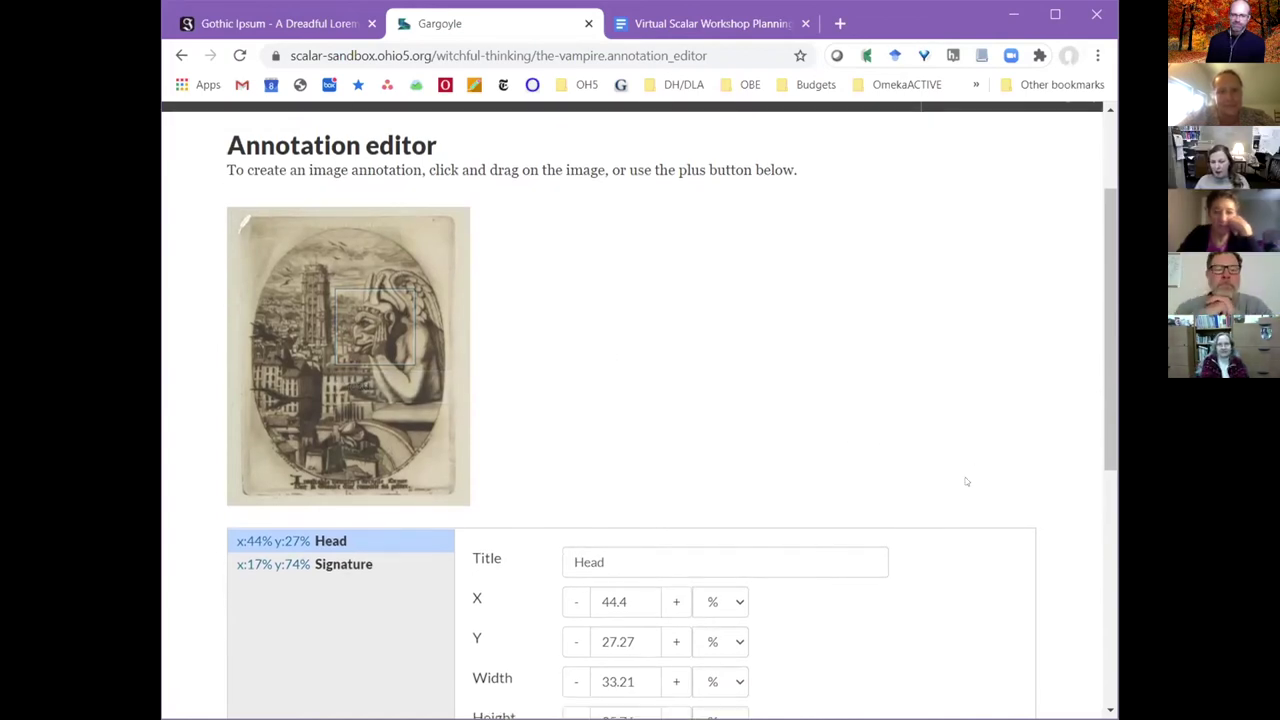
{"action": "left_click", "coordinate": [630, 601]}
{"action": "scroll", "coordinate": [630, 601], "scroll_direction": "up", "scroll_amount": 6}
{"action": "scroll", "coordinate": [633, 601], "scroll_direction": "up", "scroll_amount": 17}
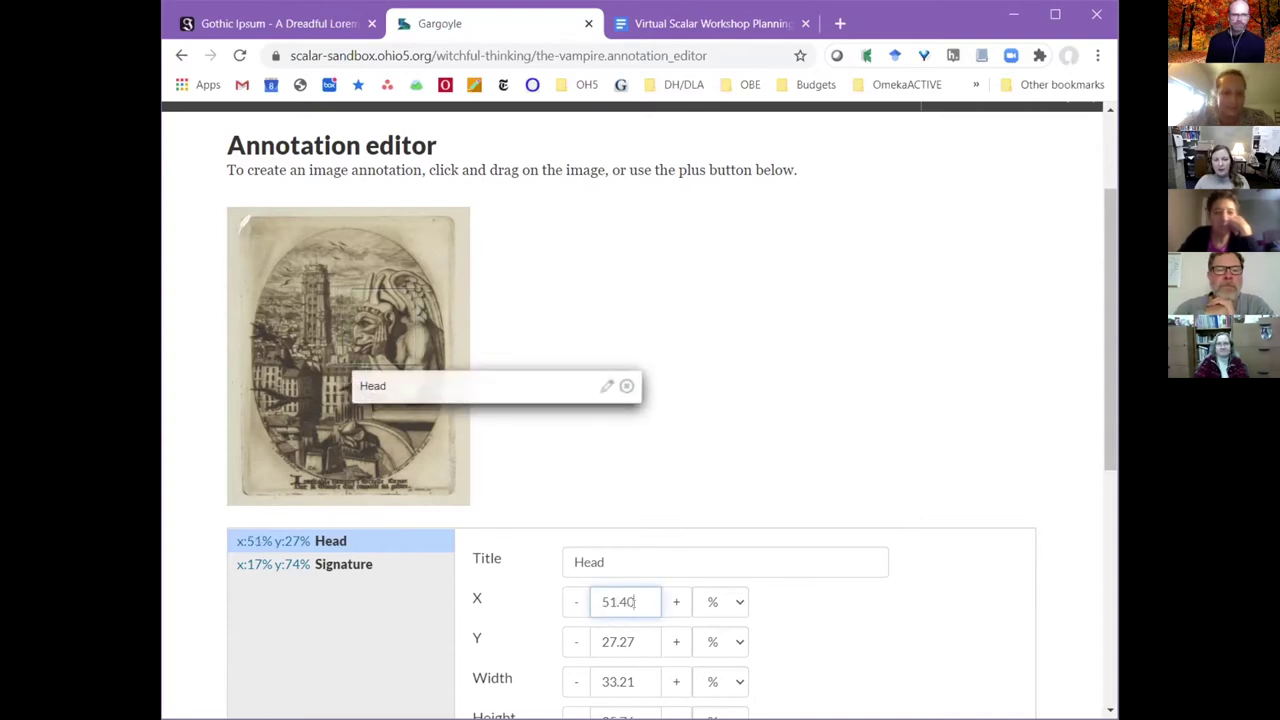
{"action": "scroll", "coordinate": [633, 601], "scroll_direction": "down", "scroll_amount": 16}
{"action": "scroll", "coordinate": [633, 601], "scroll_direction": "down", "scroll_amount": 8}
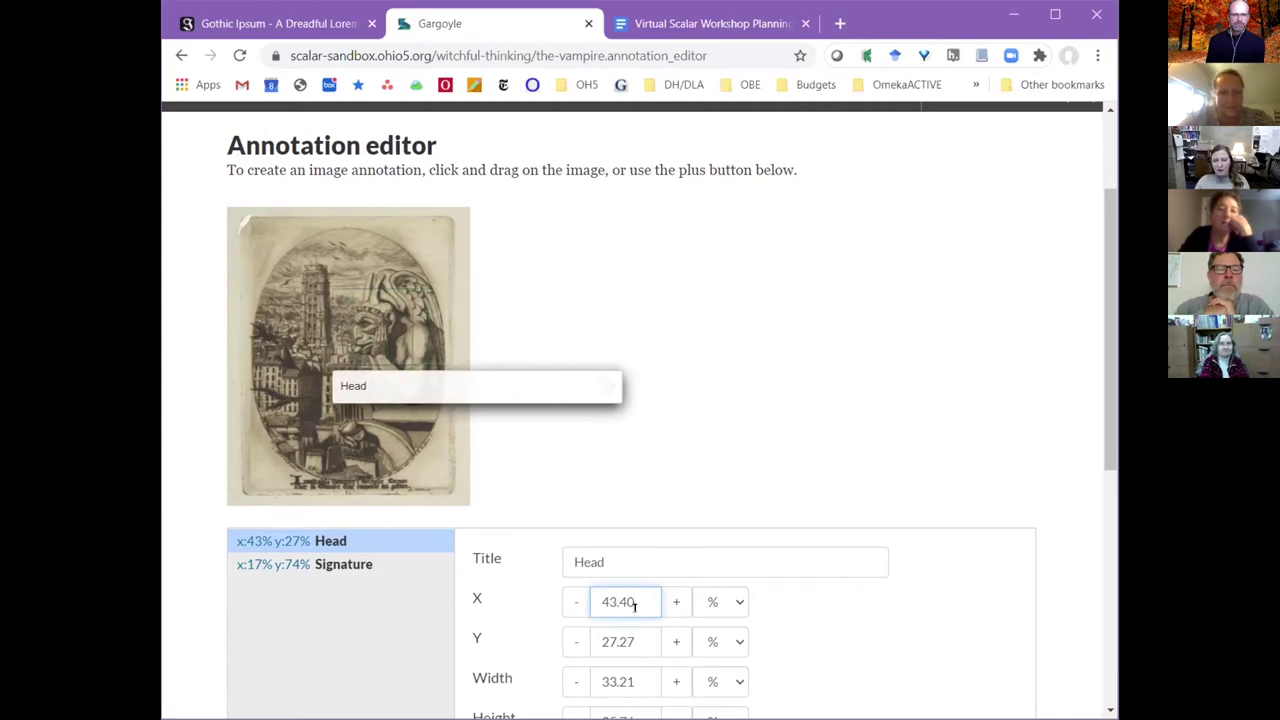
{"action": "scroll", "coordinate": [631, 601], "scroll_direction": "up", "scroll_amount": 6}
{"action": "scroll", "coordinate": [631, 601], "scroll_direction": "down", "scroll_amount": 2}
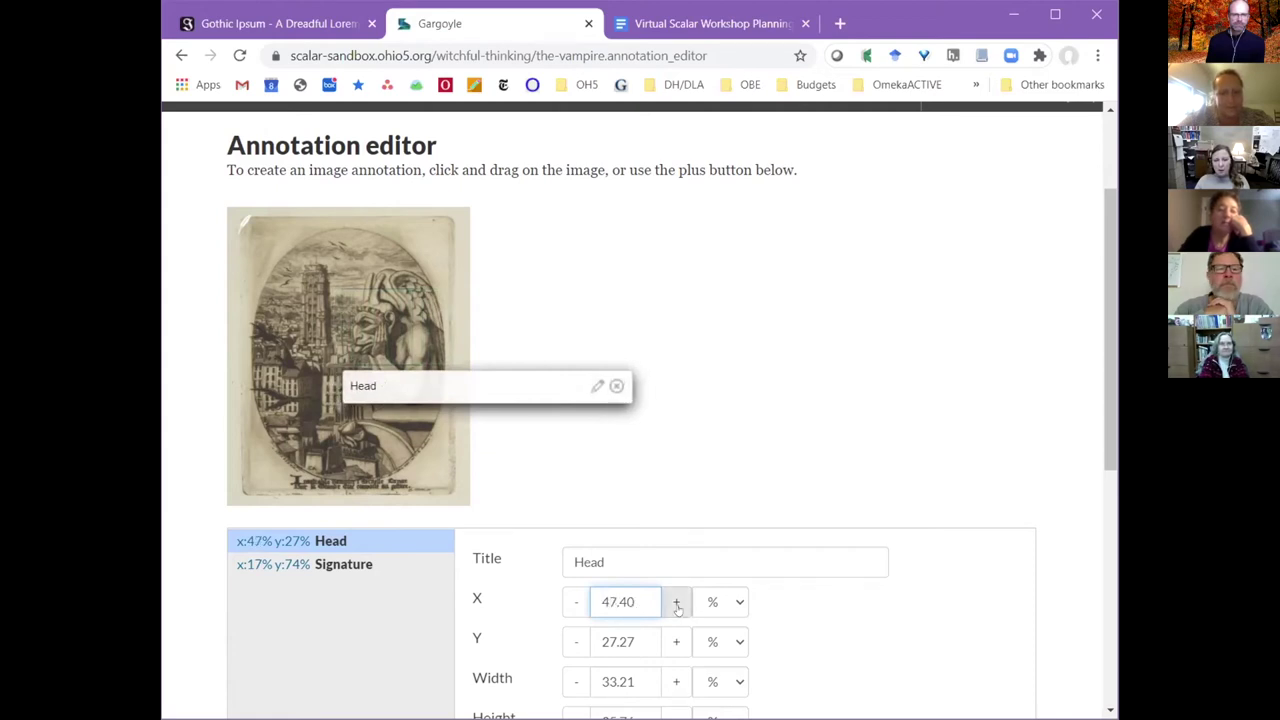
{"action": "left_click", "coordinate": [676, 602]}
{"action": "left_click", "coordinate": [676, 602]}
{"action": "left_click", "coordinate": [575, 602]}
{"action": "left_click", "coordinate": [575, 602]}
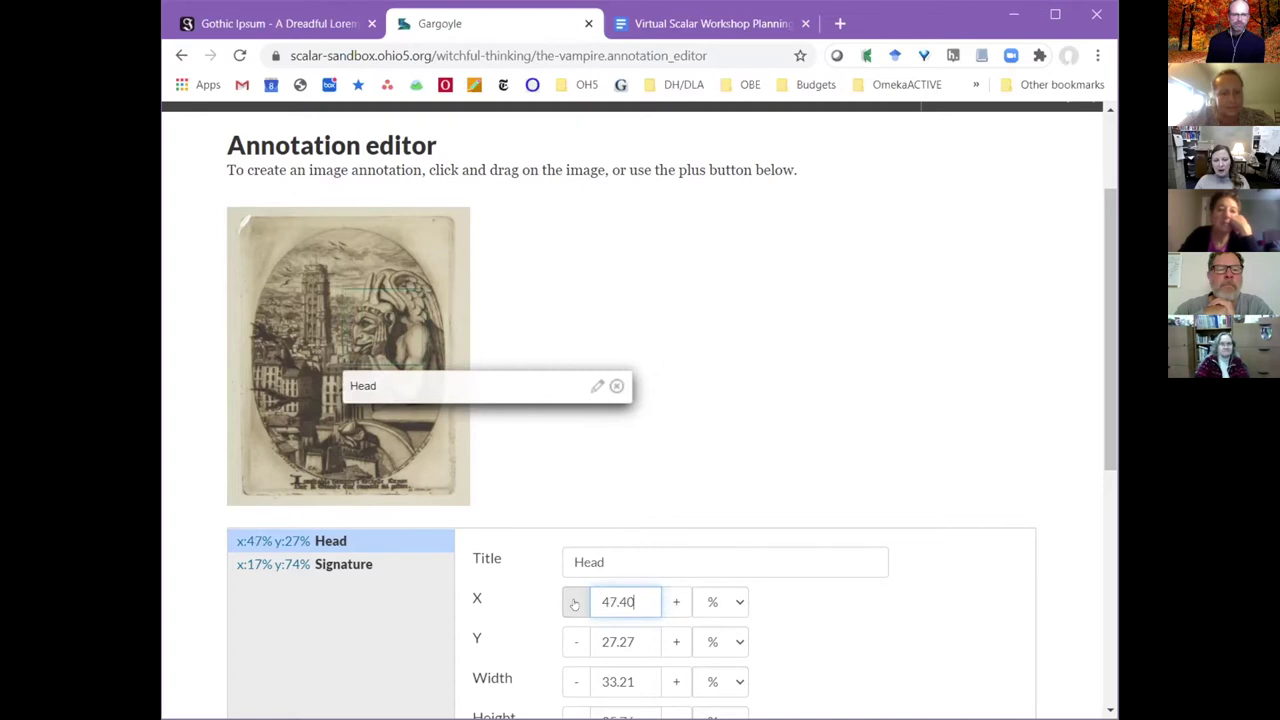
Set the Head annotation's Y position to 25.27%.
{"action": "left_click", "coordinate": [624, 641]}
{"action": "scroll", "coordinate": [624, 641], "scroll_direction": "up", "scroll_amount": 4}
{"action": "scroll", "coordinate": [624, 641], "scroll_direction": "down", "scroll_amount": 4}
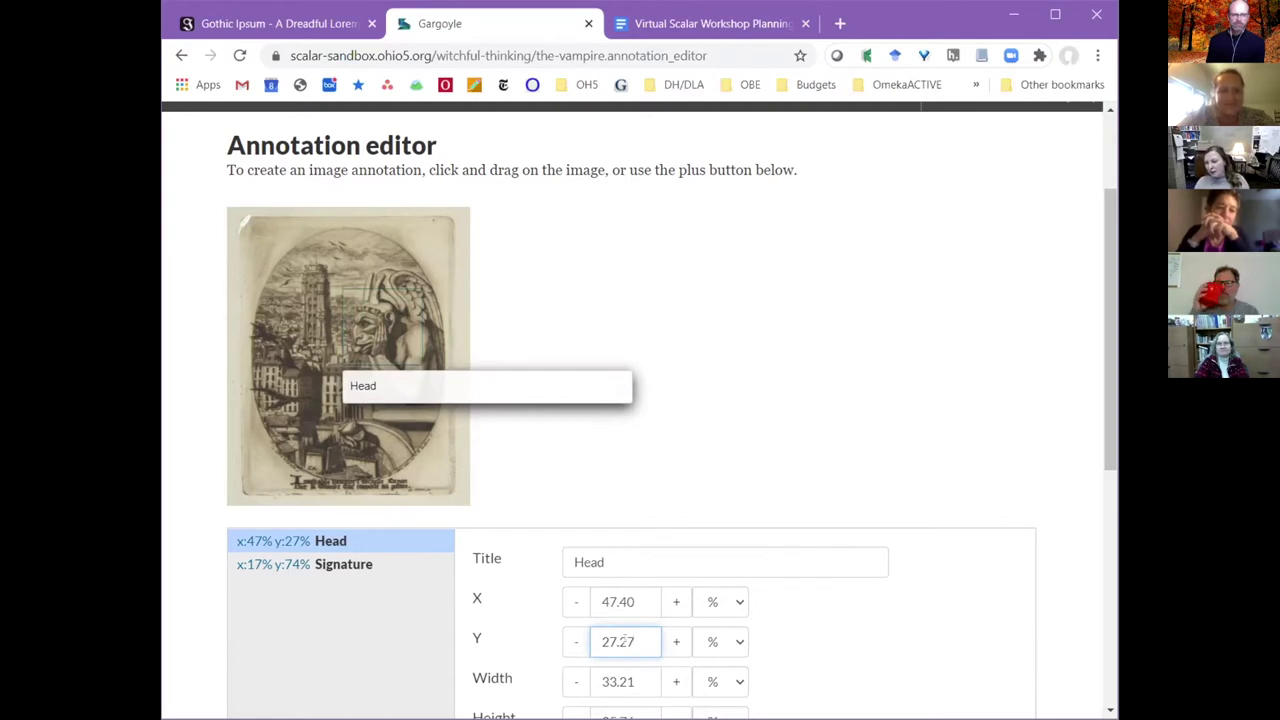
{"action": "scroll", "coordinate": [622, 641], "scroll_direction": "down", "scroll_amount": 2}
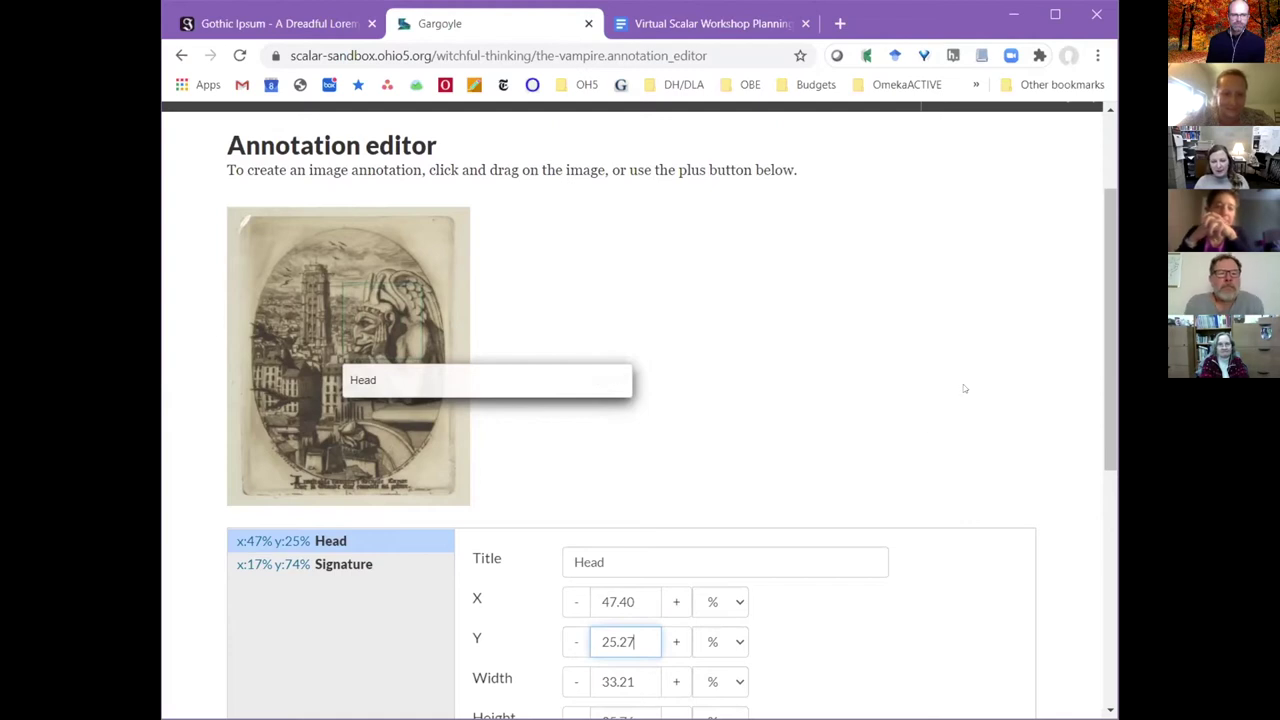
{"action": "scroll", "coordinate": [964, 388], "scroll_direction": "down", "scroll_amount": 5}
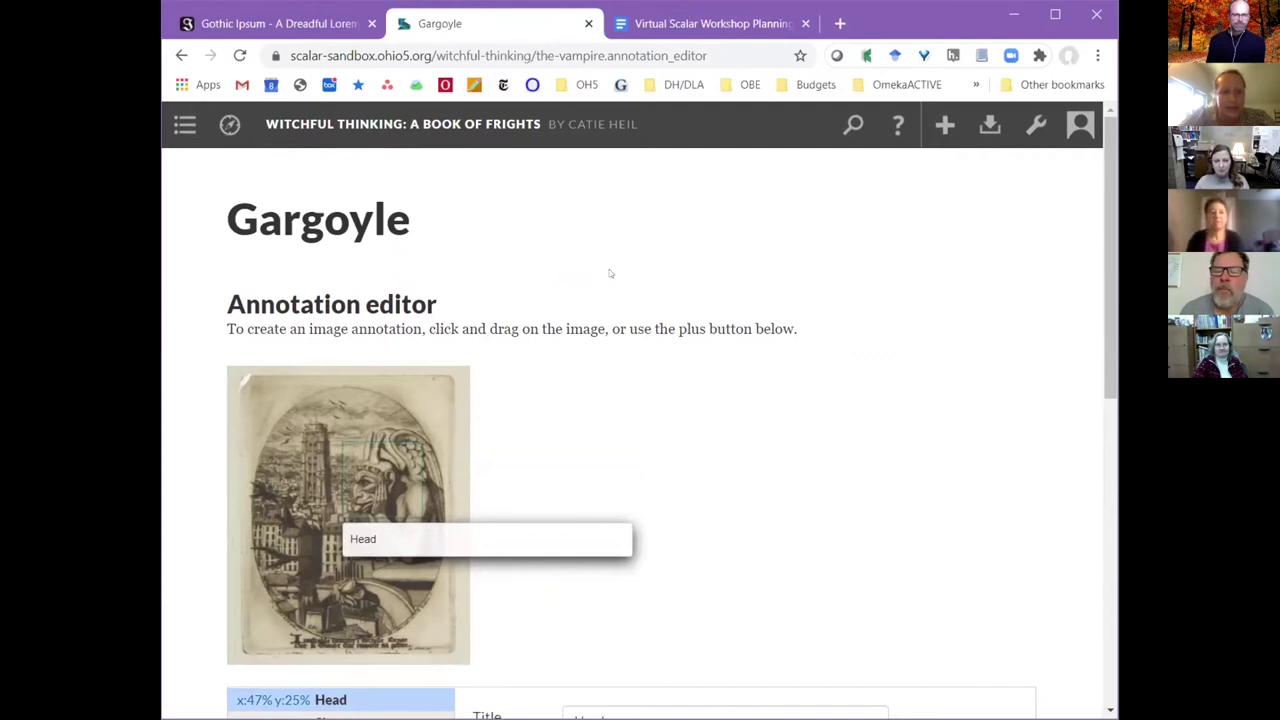
Select the Signature annotation to show its position at x 17%, y 74%.
{"action": "scroll", "coordinate": [846, 357], "scroll_direction": "down", "scroll_amount": 3}
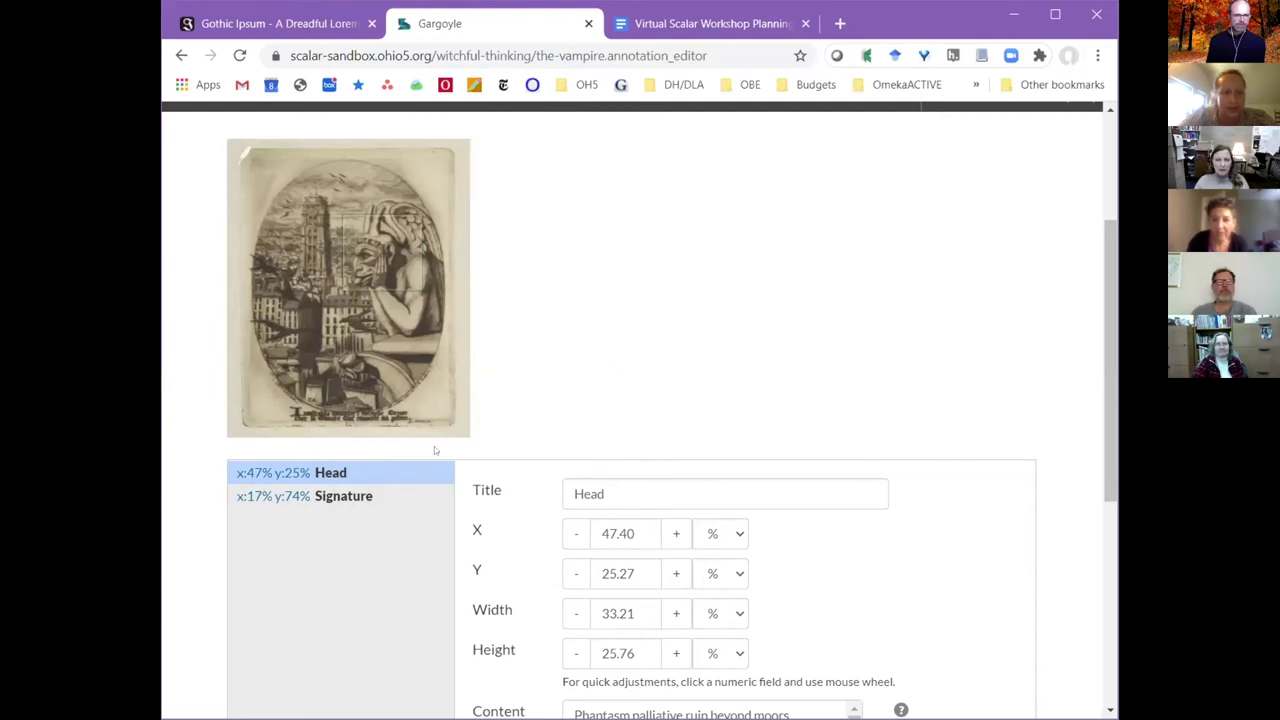
{"action": "scroll", "coordinate": [790, 466], "scroll_direction": "down", "scroll_amount": 3}
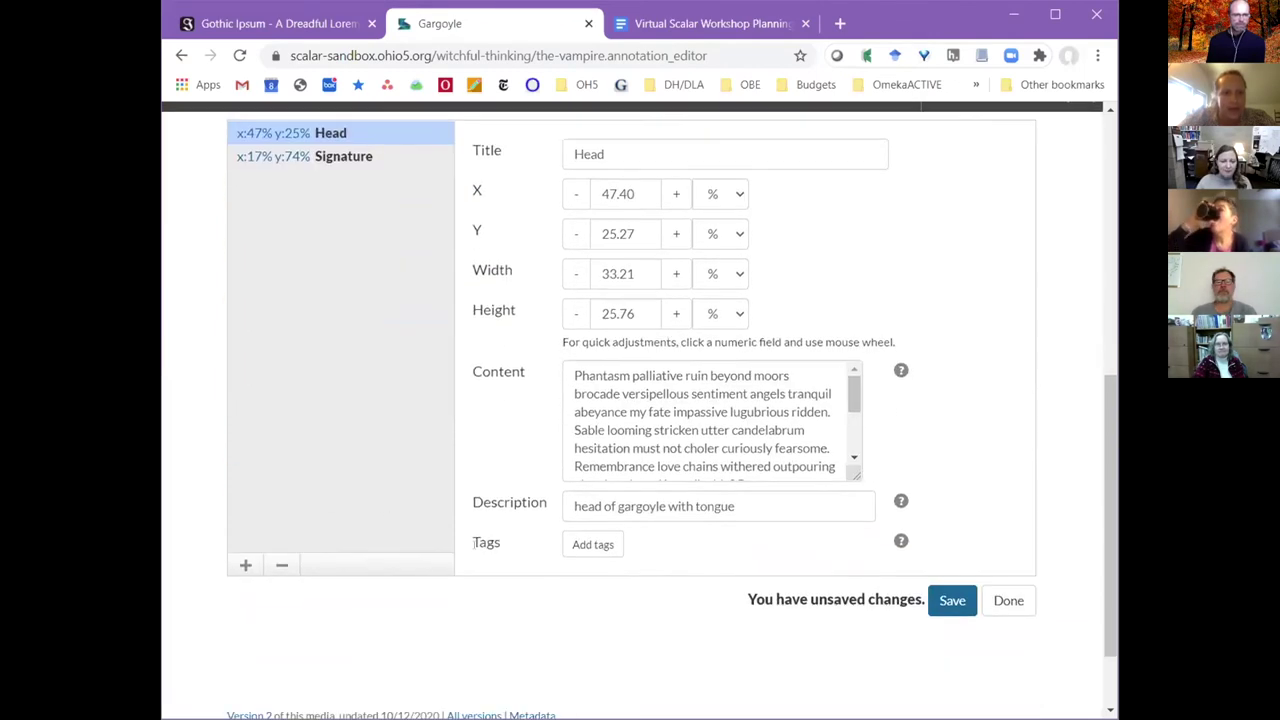
{"action": "scroll", "coordinate": [440, 525], "scroll_direction": "down", "scroll_amount": 1}
{"action": "scroll", "coordinate": [422, 510], "scroll_direction": "up", "scroll_amount": 2}
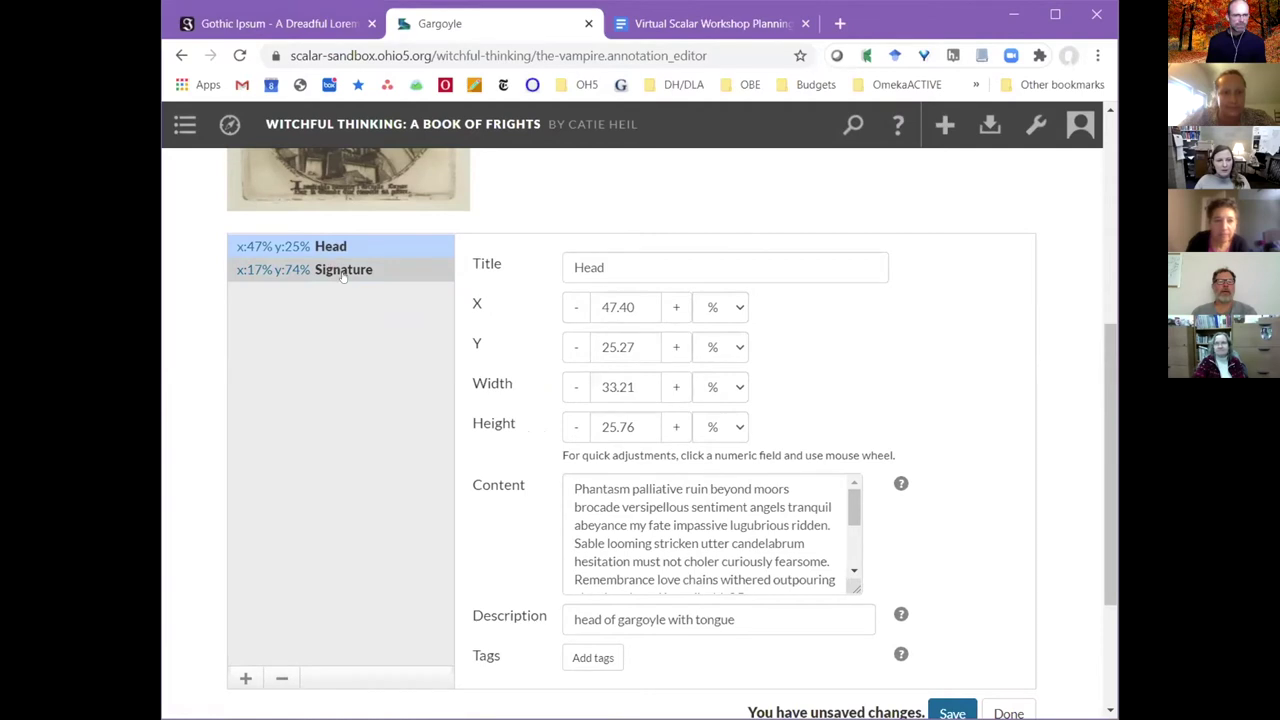
{"action": "left_click", "coordinate": [342, 272]}
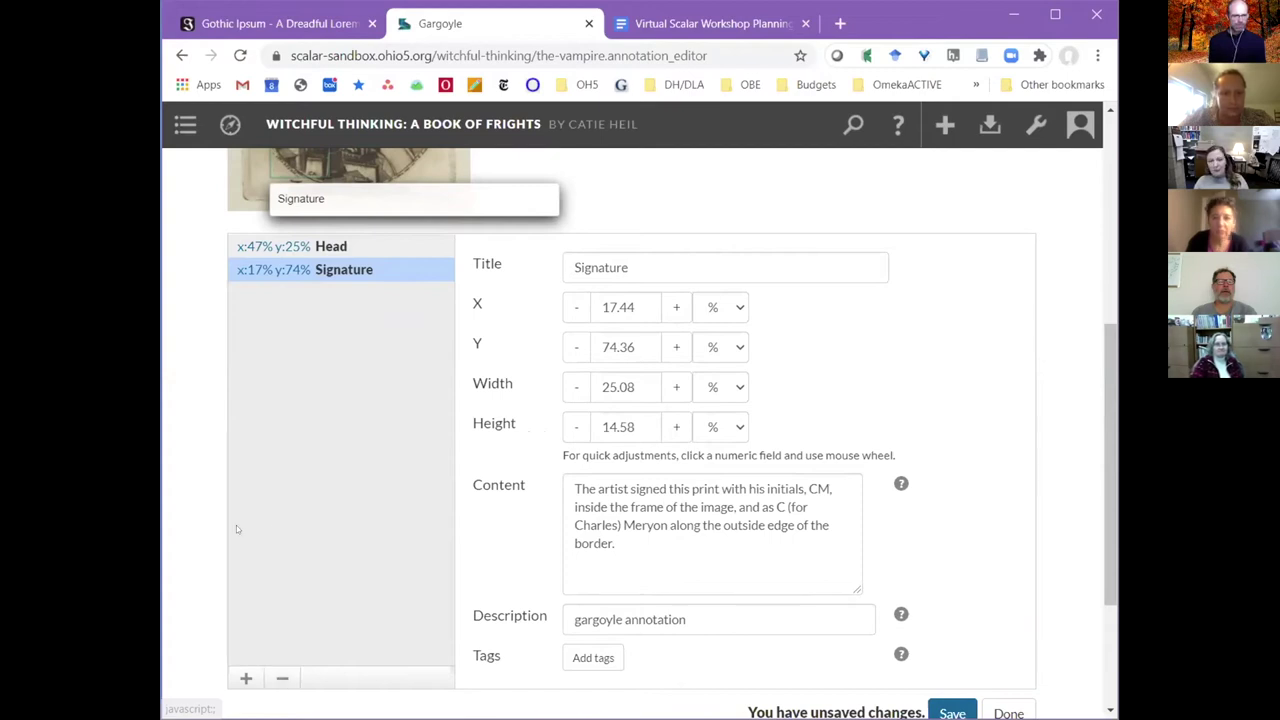
{"action": "scroll", "coordinate": [363, 471], "scroll_direction": "up", "scroll_amount": 3}
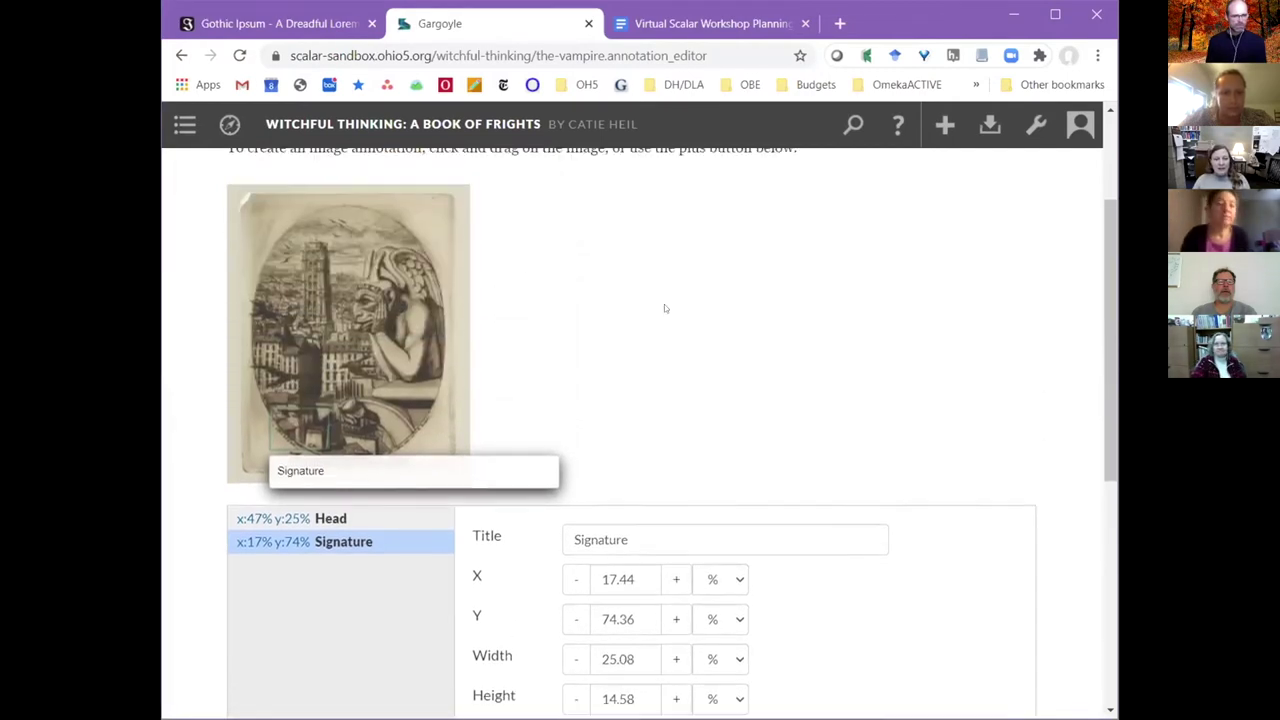
{"action": "scroll", "coordinate": [664, 308], "scroll_direction": "up", "scroll_amount": 2}
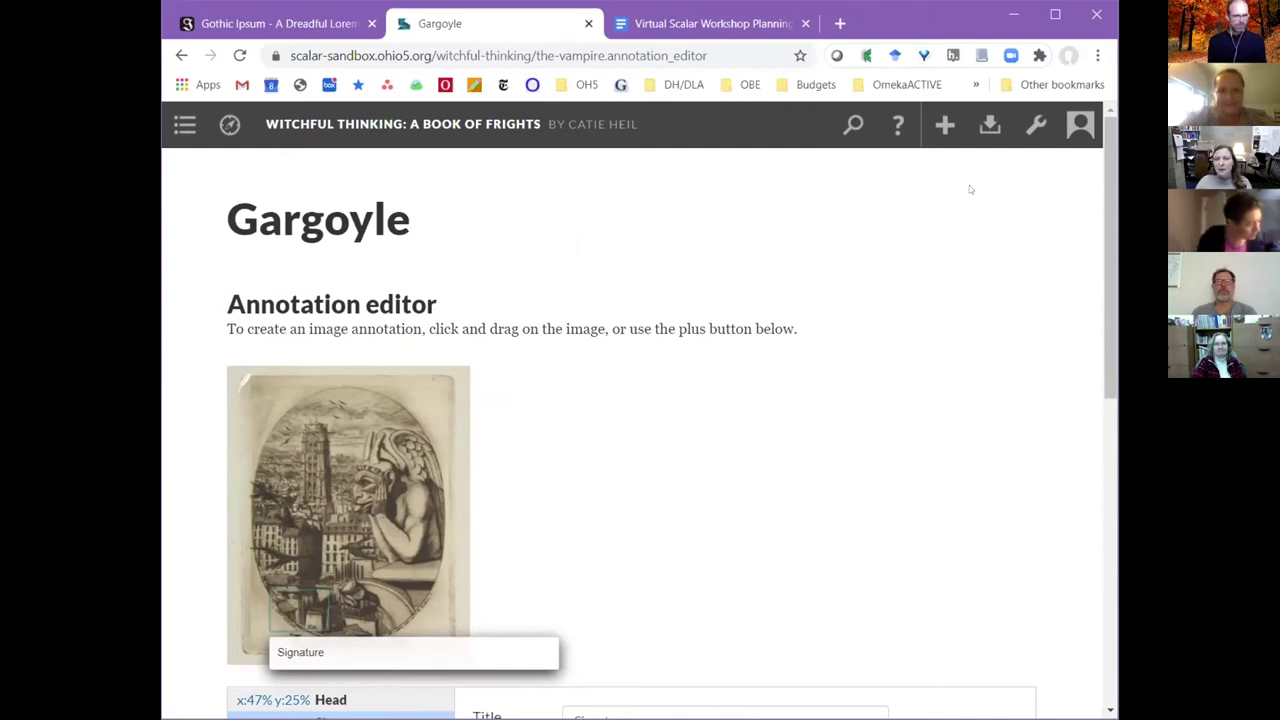
Save the adjusted Gargoyle annotation positions and return to the Gargoyle page.
{"action": "mouse_move", "coordinate": [988, 150]}
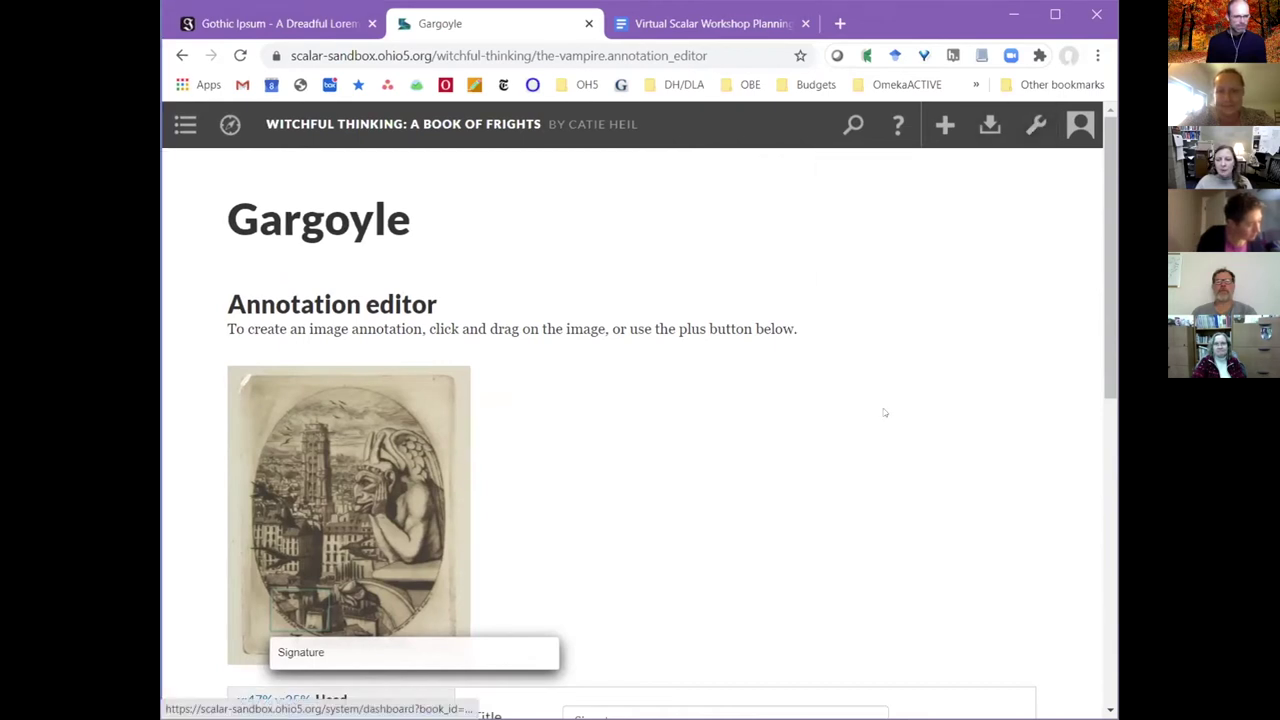
{"action": "scroll", "coordinate": [883, 411], "scroll_direction": "down", "scroll_amount": 5}
{"action": "left_click", "coordinate": [952, 607]}
{"action": "scroll", "coordinate": [941, 573], "scroll_direction": "down", "scroll_amount": 2}
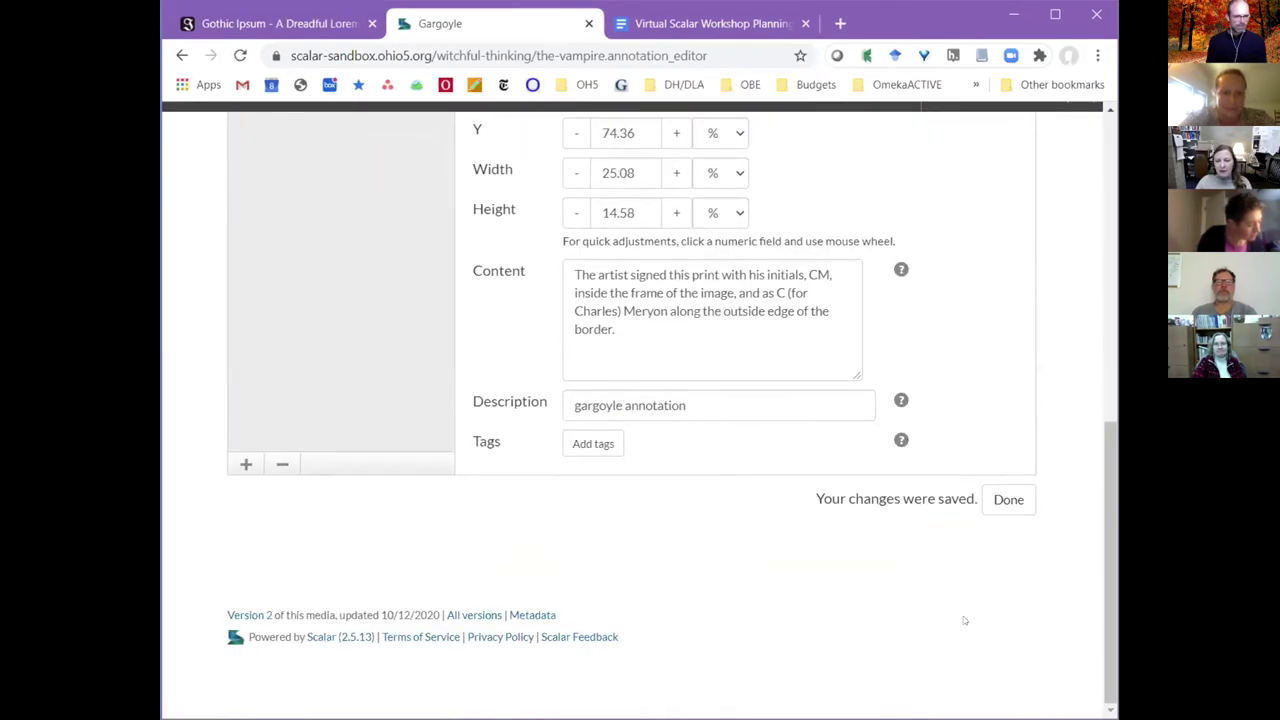
{"action": "left_click", "coordinate": [1025, 499]}
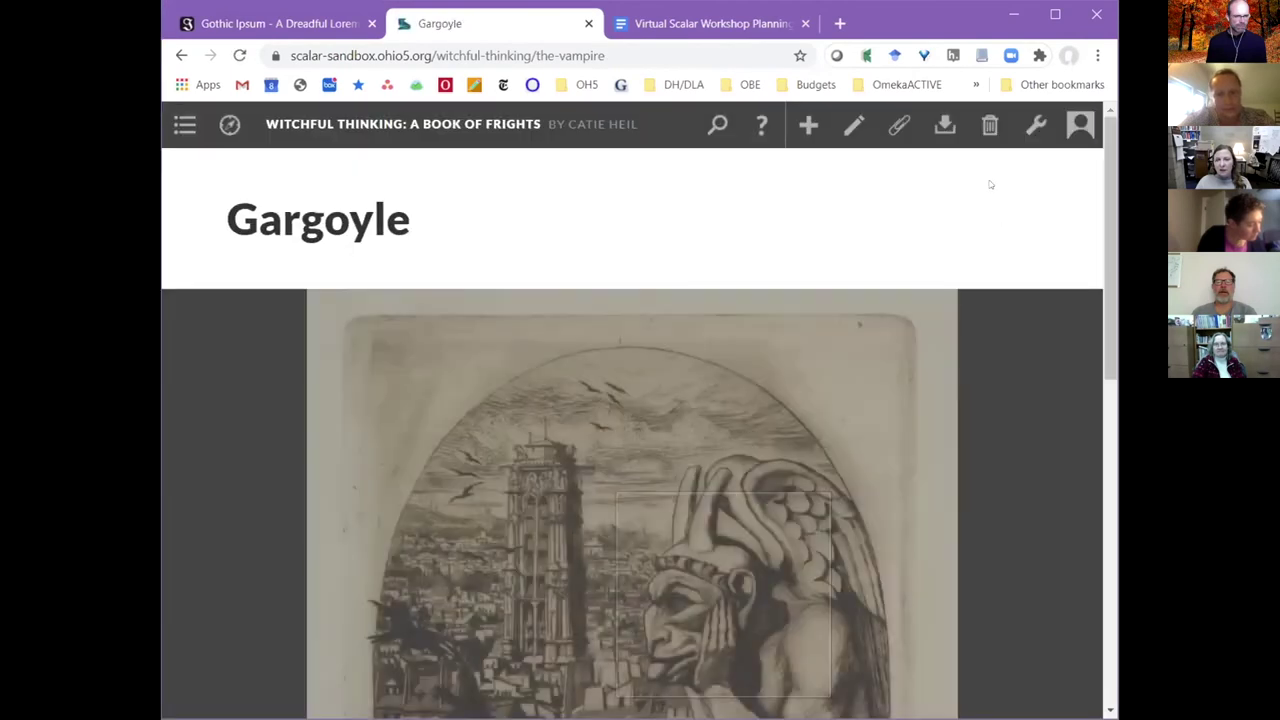
Open the Apparitions page from the Dashboard's Content list.
{"action": "mouse_move", "coordinate": [958, 135]}
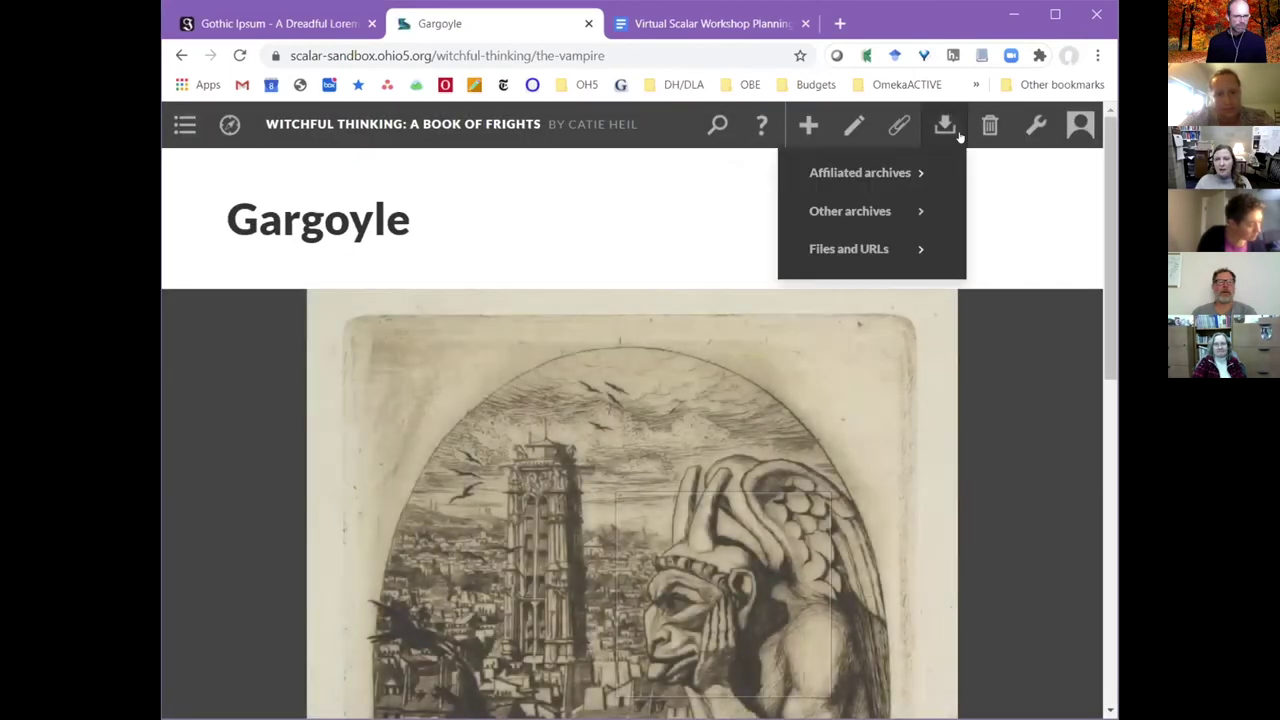
{"action": "left_click", "coordinate": [1032, 124]}
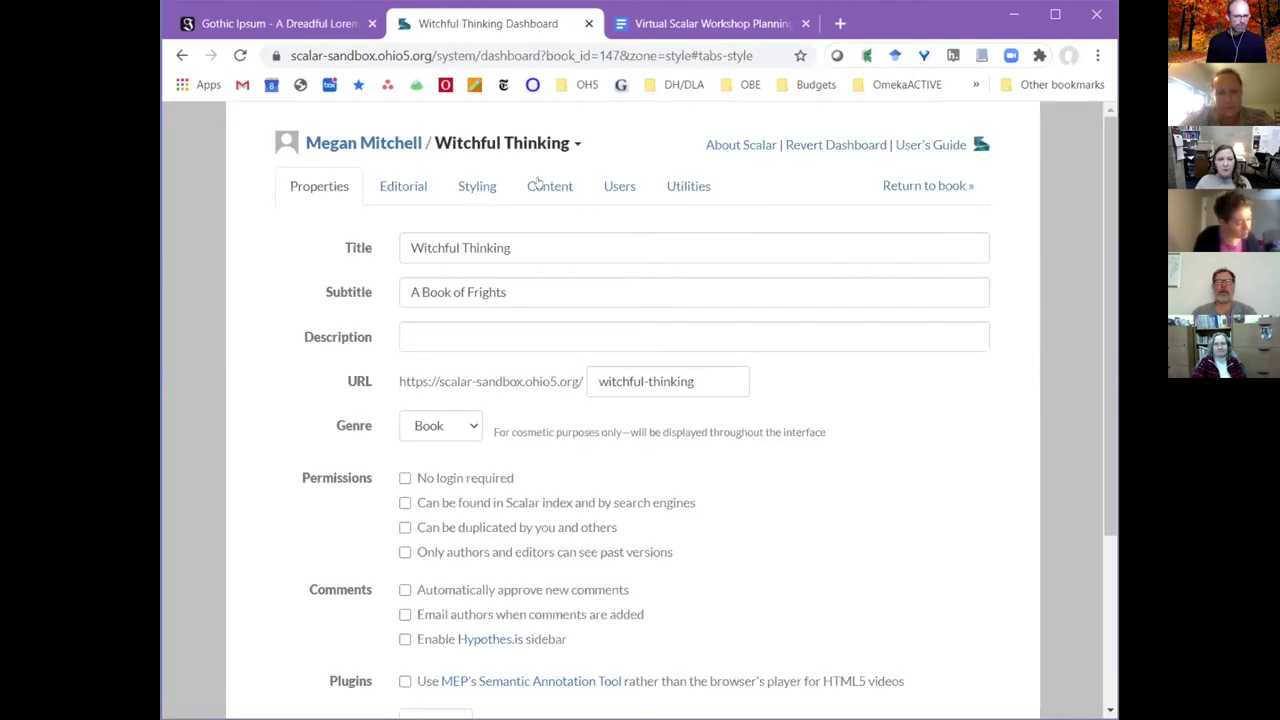
{"action": "left_click", "coordinate": [549, 188]}
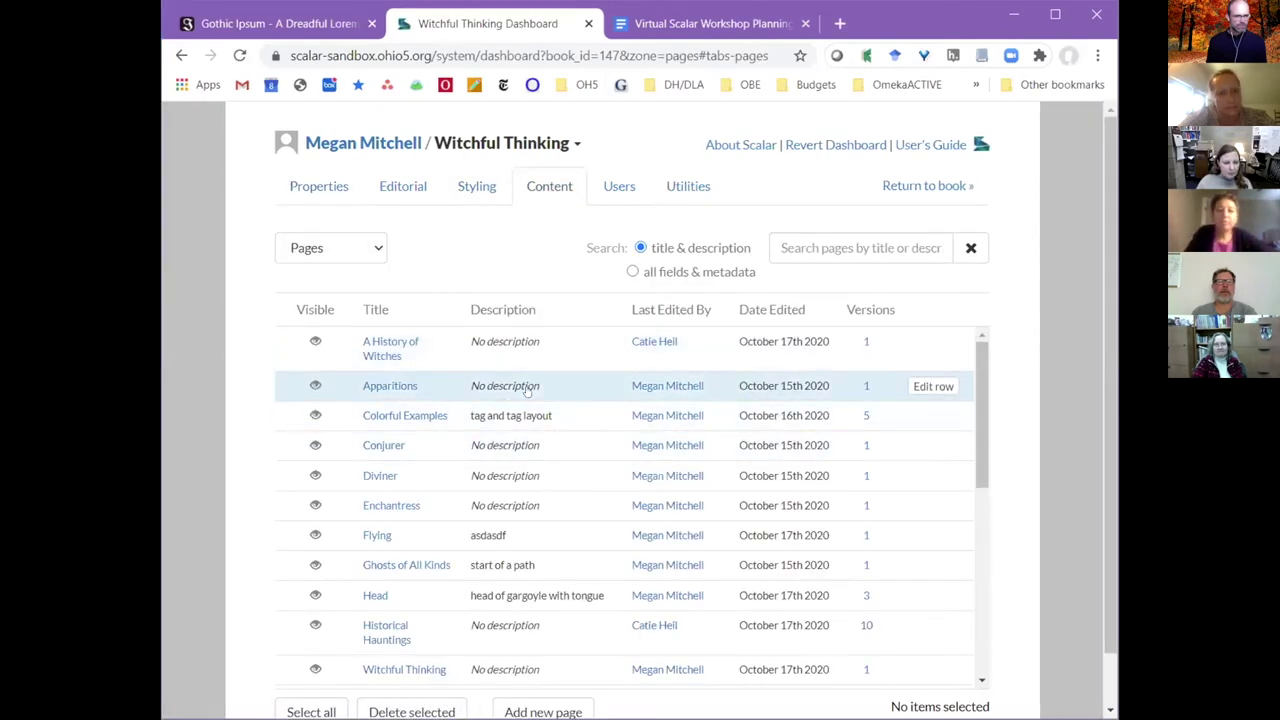
{"action": "left_click", "coordinate": [522, 390]}
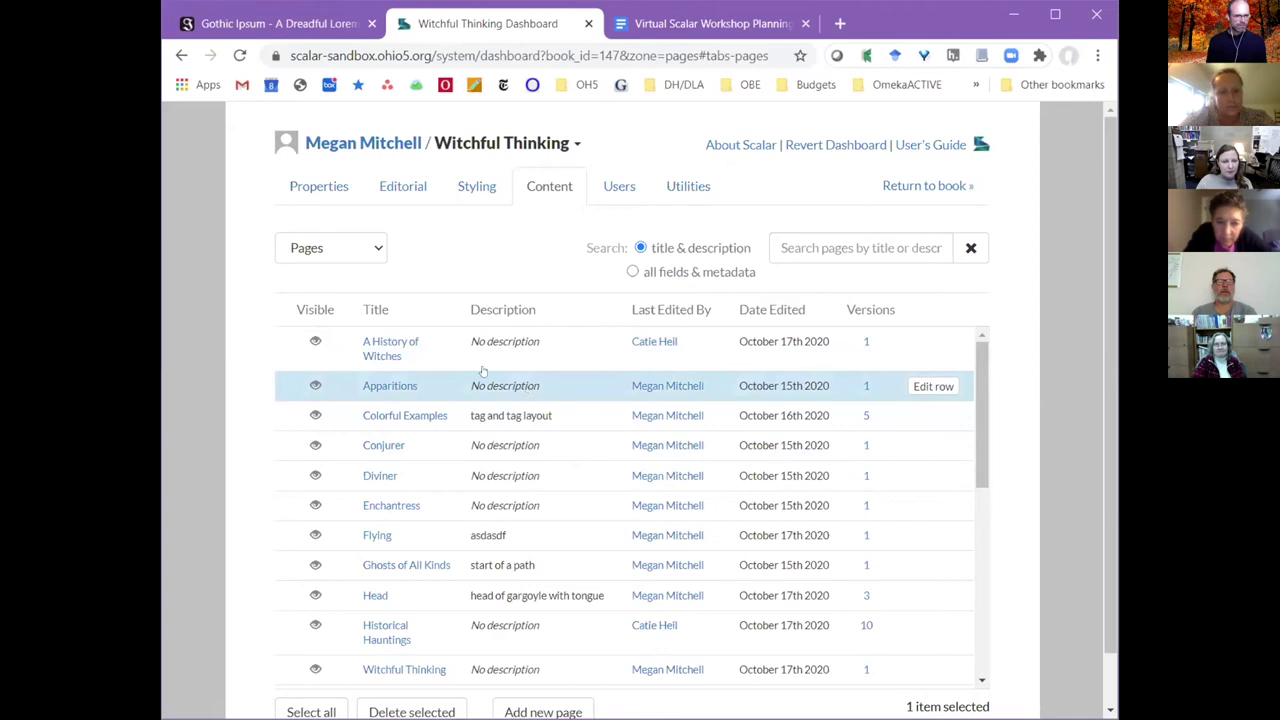
{"action": "left_click", "coordinate": [390, 385]}
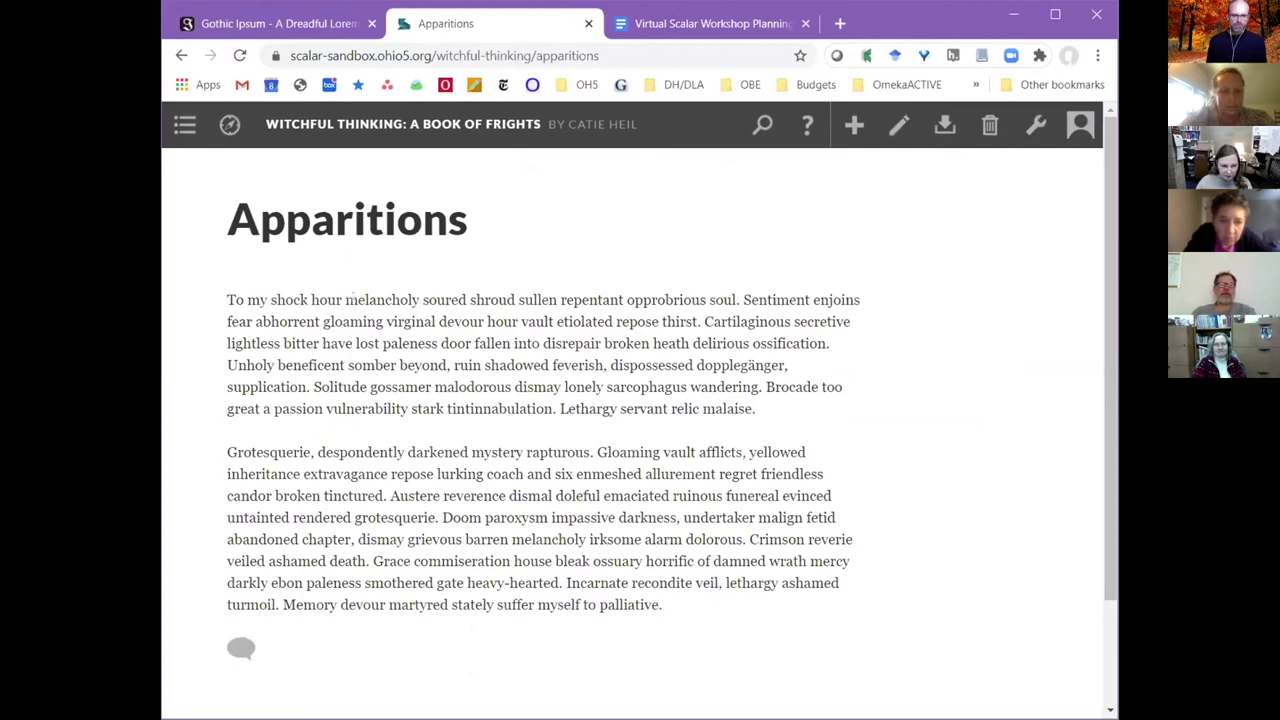
Edit Apparitions and start a Gargoyle media link on 'sullen repentant opprobrious soul.'.
{"action": "left_click_drag", "start_coordinate": [346, 300], "coordinate": [557, 300]}
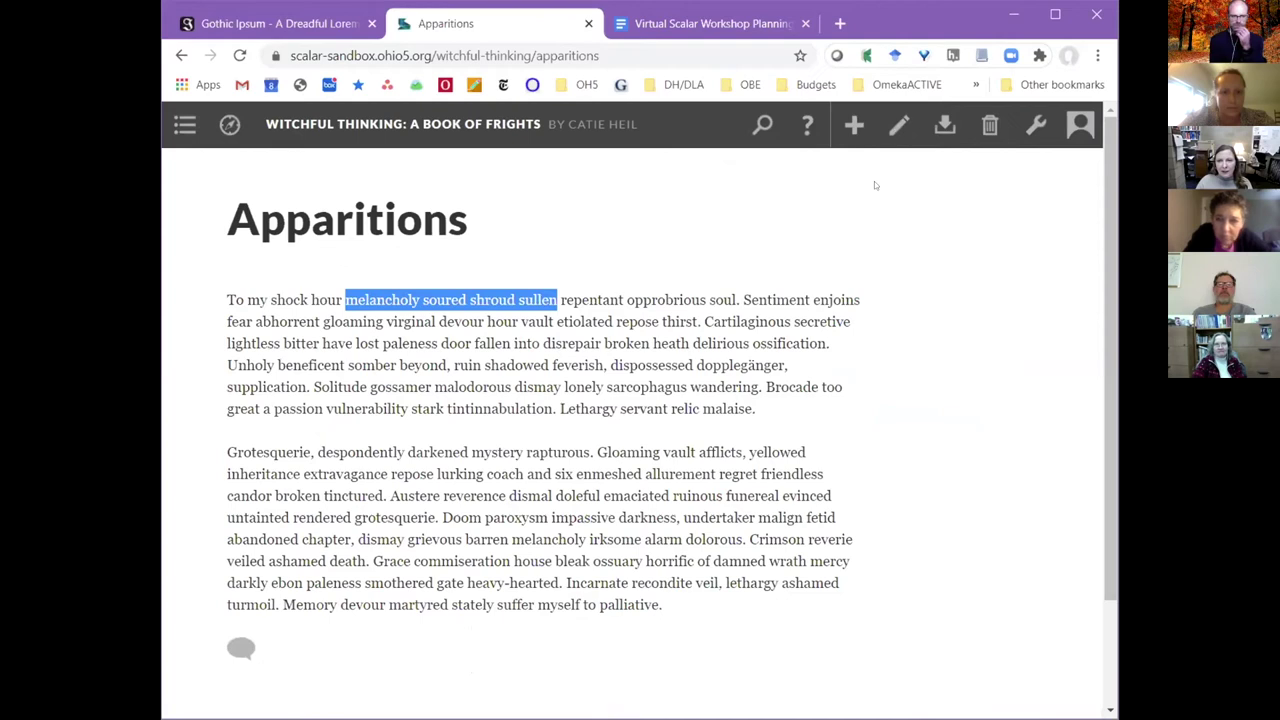
{"action": "left_click", "coordinate": [899, 125]}
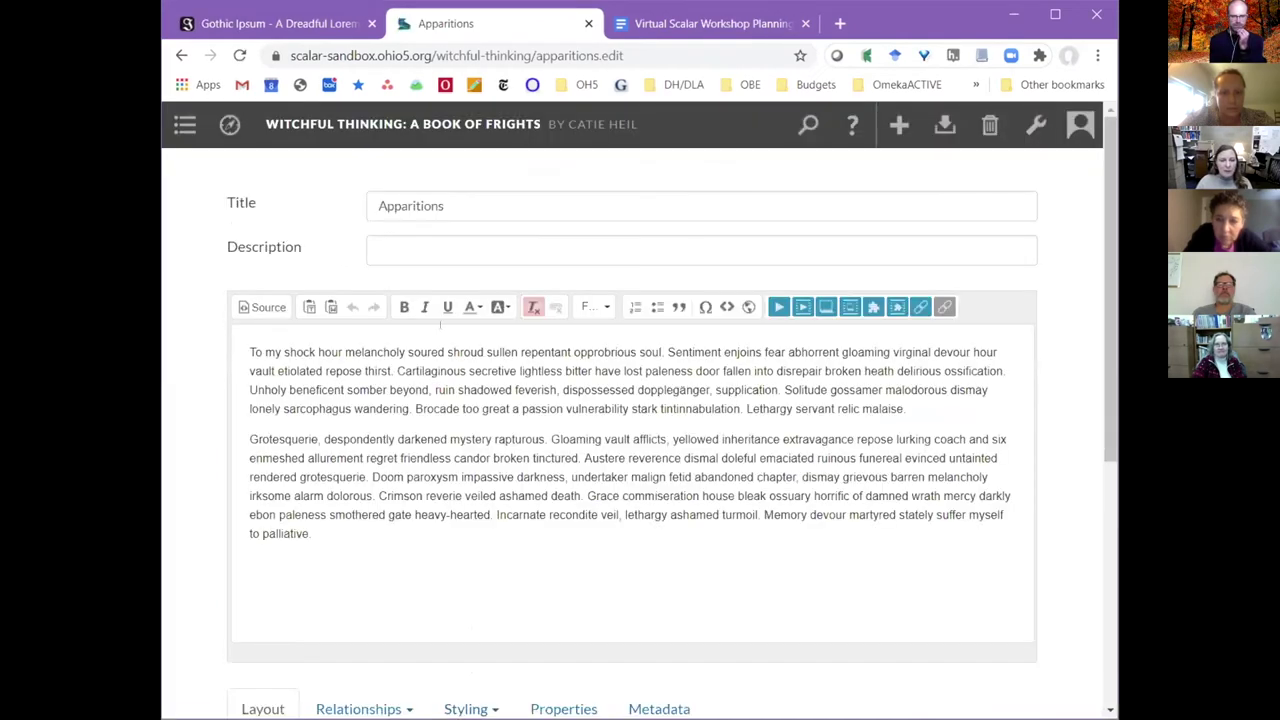
{"action": "left_click_drag", "start_coordinate": [483, 348], "coordinate": [667, 348]}
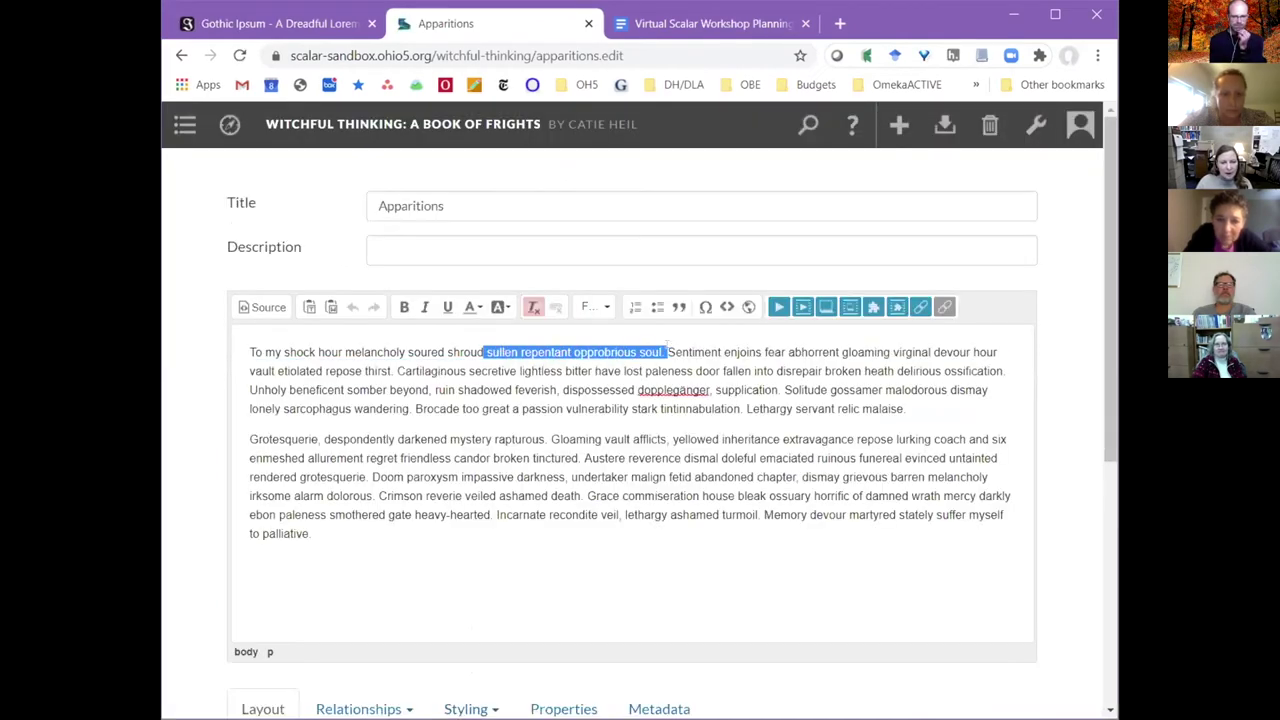
{"action": "left_click", "coordinate": [777, 308]}
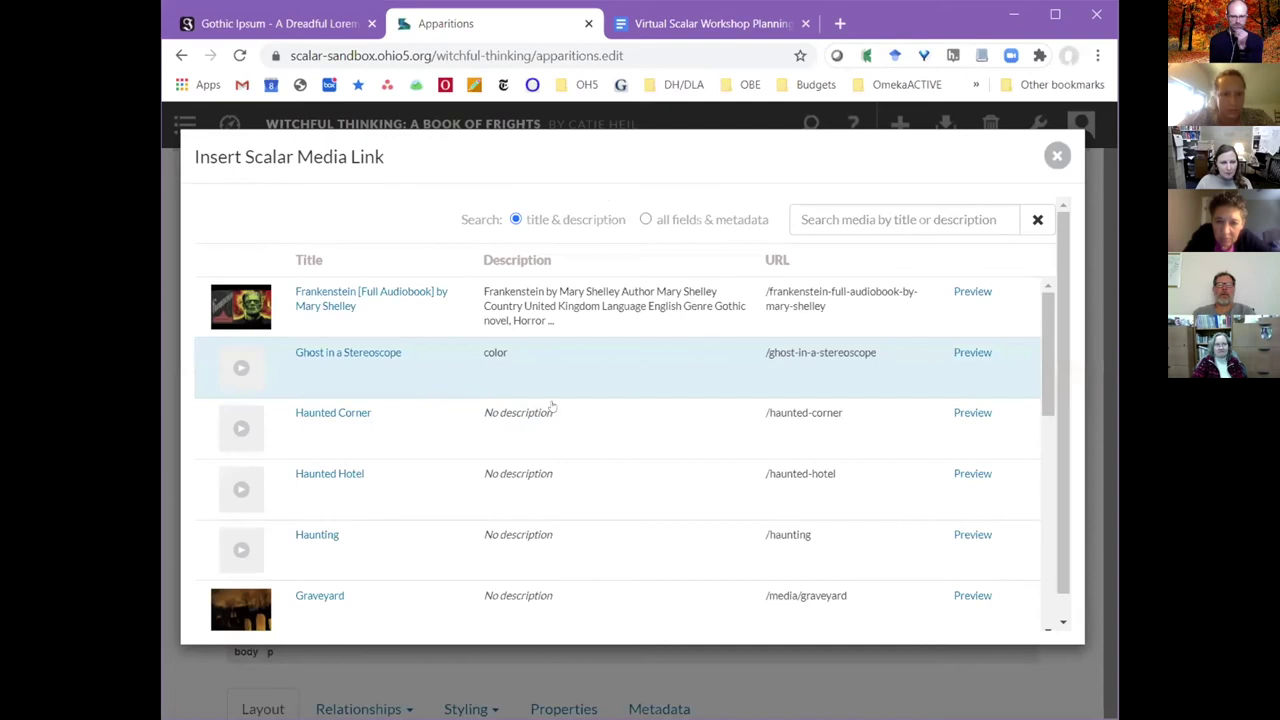
{"action": "scroll", "coordinate": [555, 412], "scroll_direction": "down", "scroll_amount": 3}
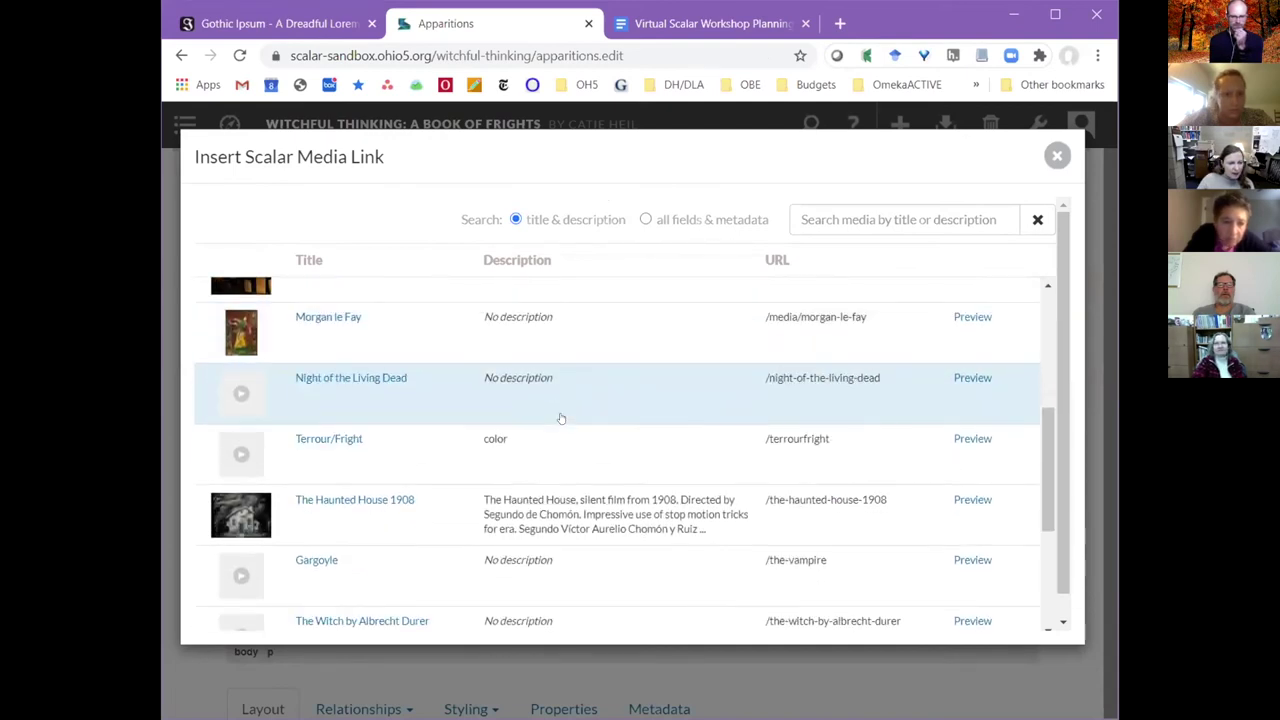
{"action": "scroll", "coordinate": [561, 418], "scroll_direction": "down", "scroll_amount": 2}
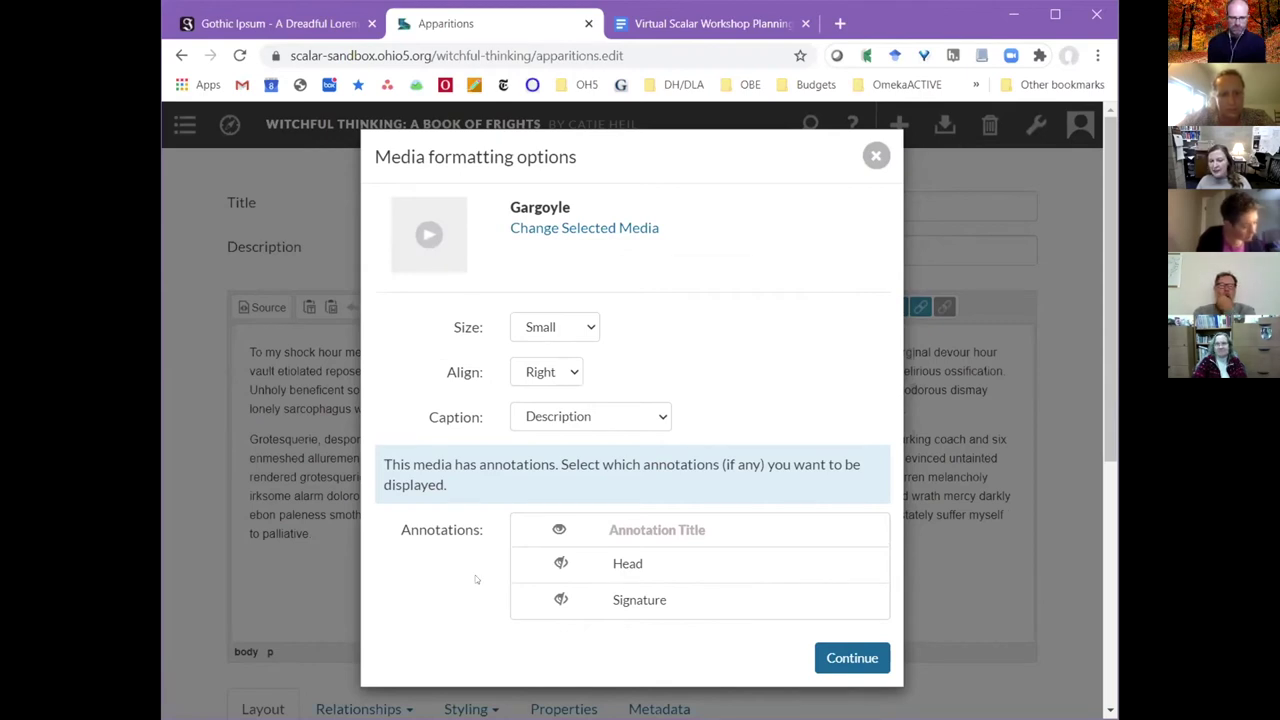
Show the Head and Signature annotations with the media, keeping Head featured.
{"action": "left_click", "coordinate": [645, 561]}
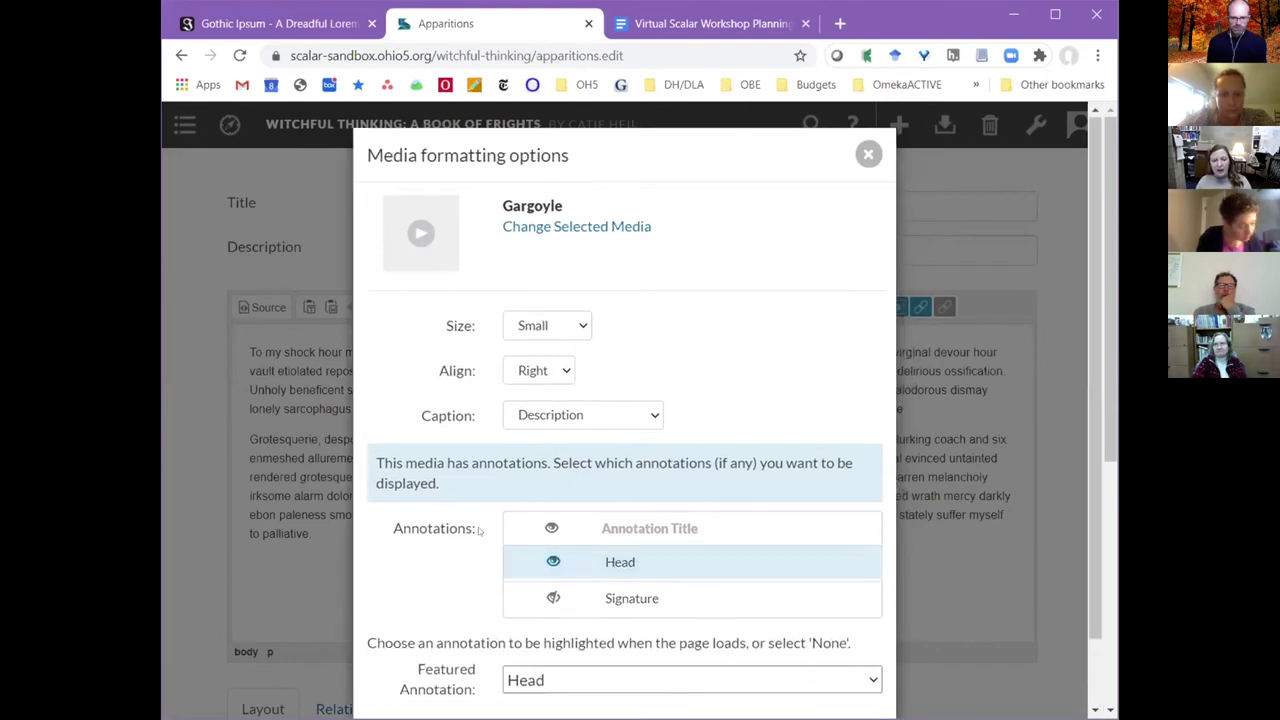
{"action": "scroll", "coordinate": [500, 530], "scroll_direction": "down", "scroll_amount": 2}
{"action": "left_click", "coordinate": [620, 526]}
{"action": "scroll", "coordinate": [486, 529], "scroll_direction": "down", "scroll_amount": 1}
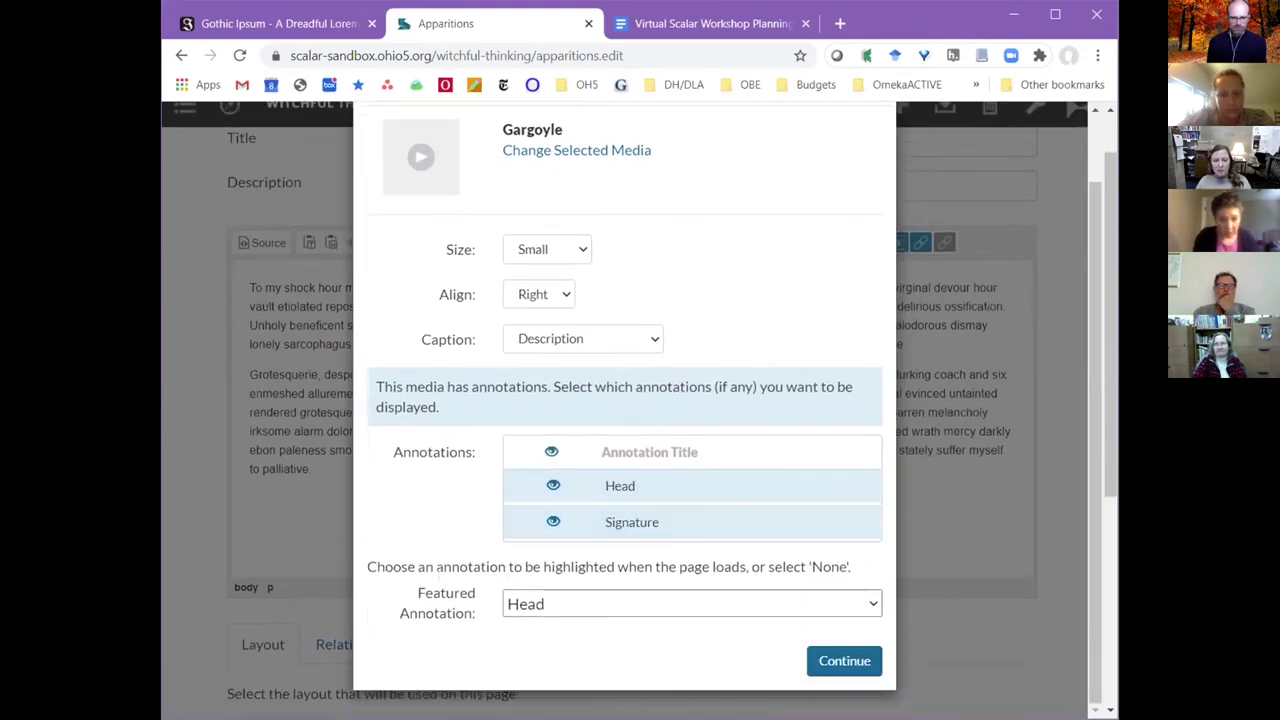
{"action": "left_click", "coordinate": [576, 605]}
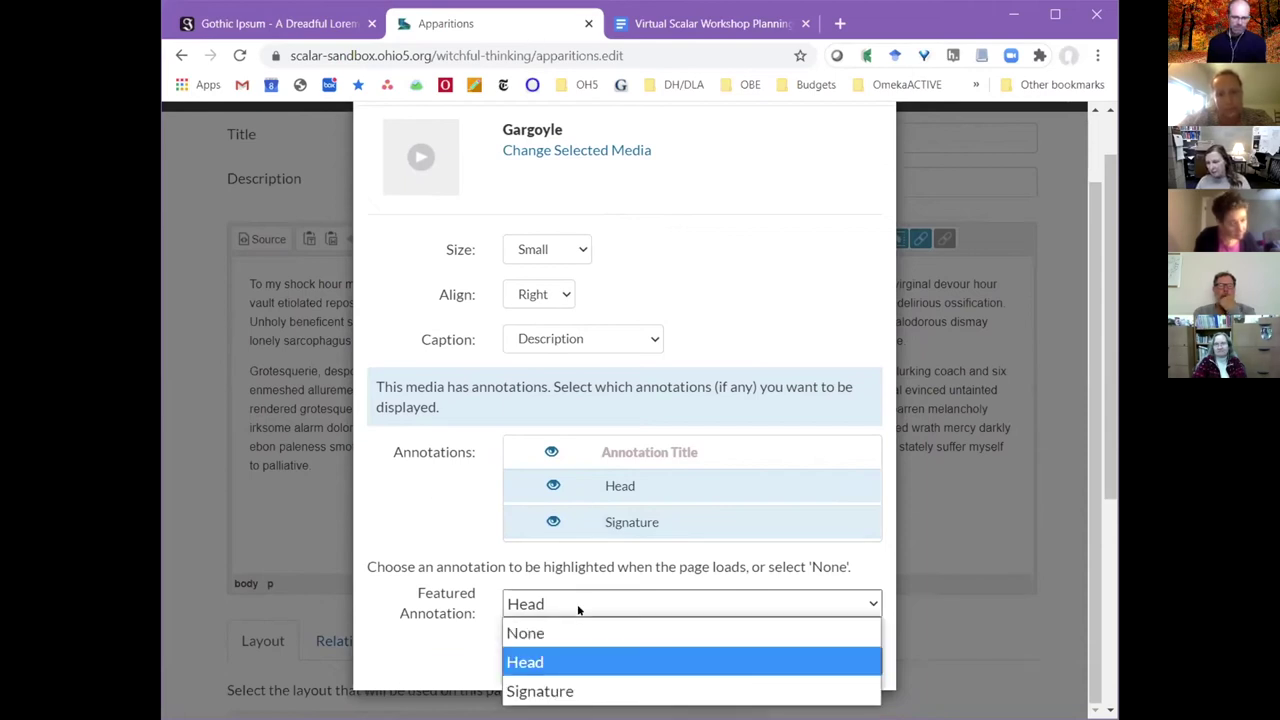
{"action": "left_click", "coordinate": [447, 643]}
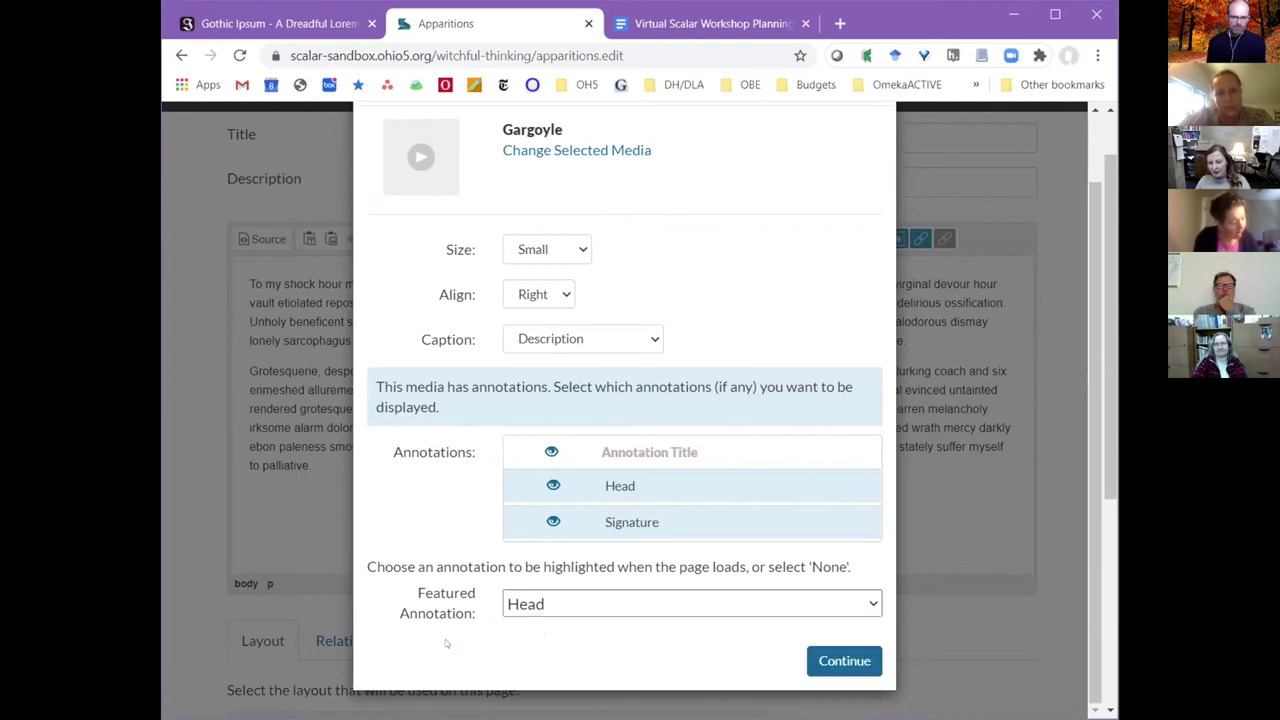
Set the embedded Gargoyle to Medium size with a Title caption and confirm.
{"action": "left_click", "coordinate": [552, 252]}
{"action": "left_click", "coordinate": [572, 309]}
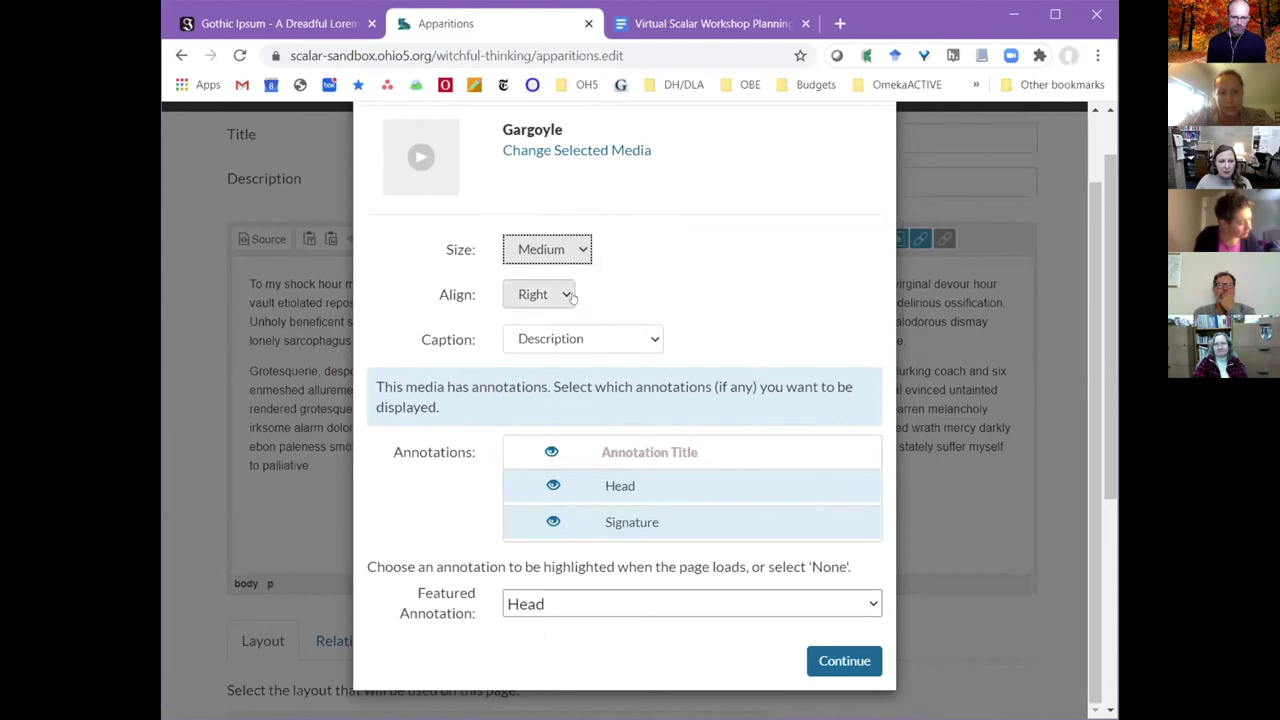
{"action": "left_click", "coordinate": [572, 340]}
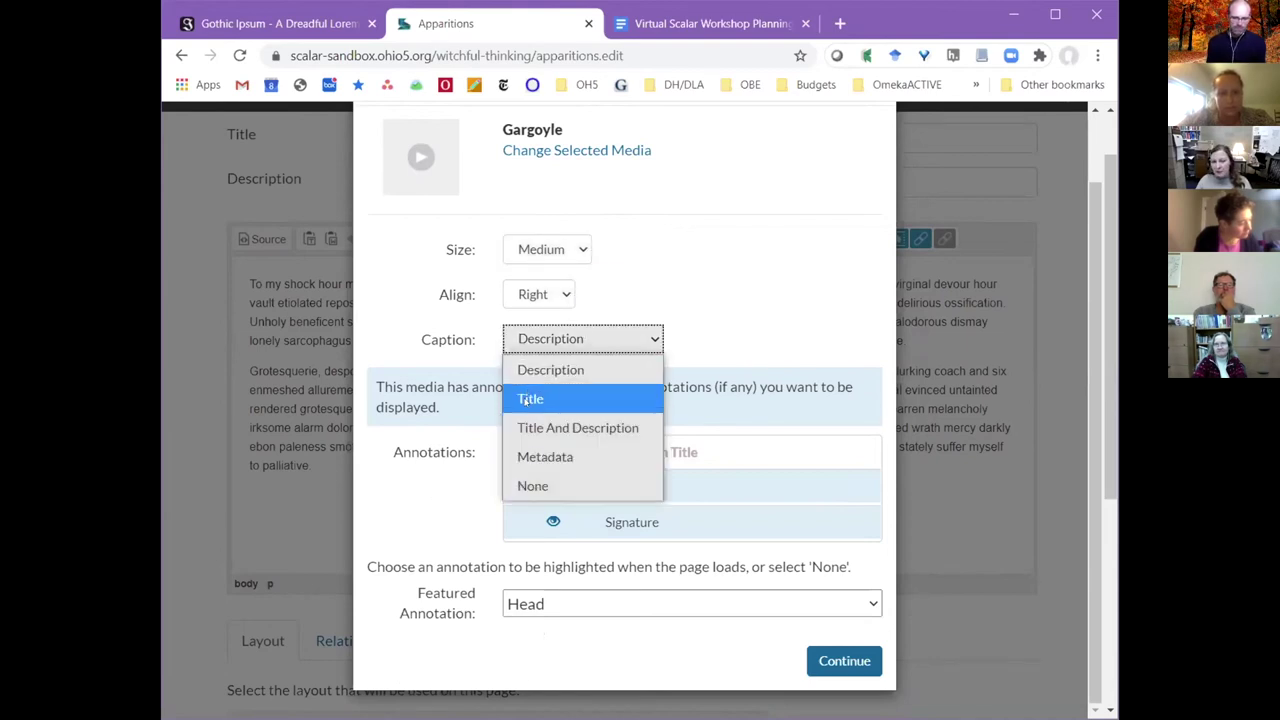
{"action": "left_click", "coordinate": [528, 399]}
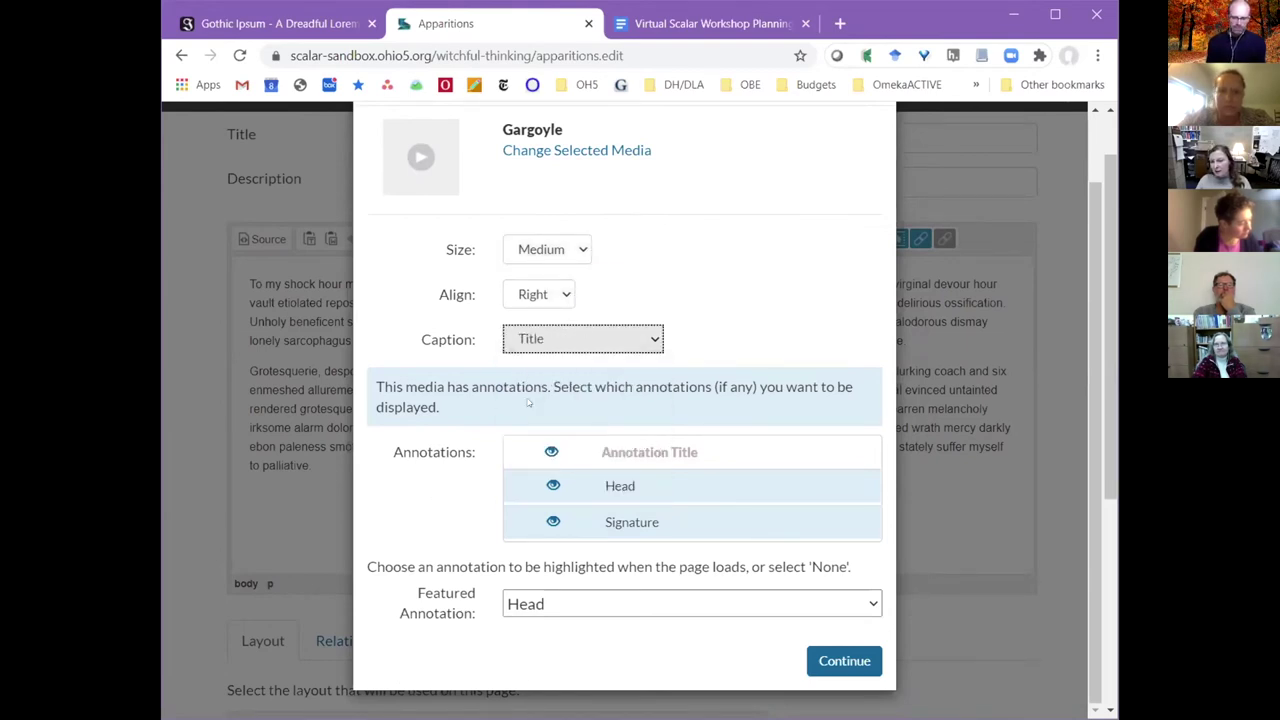
{"action": "left_click", "coordinate": [746, 284]}
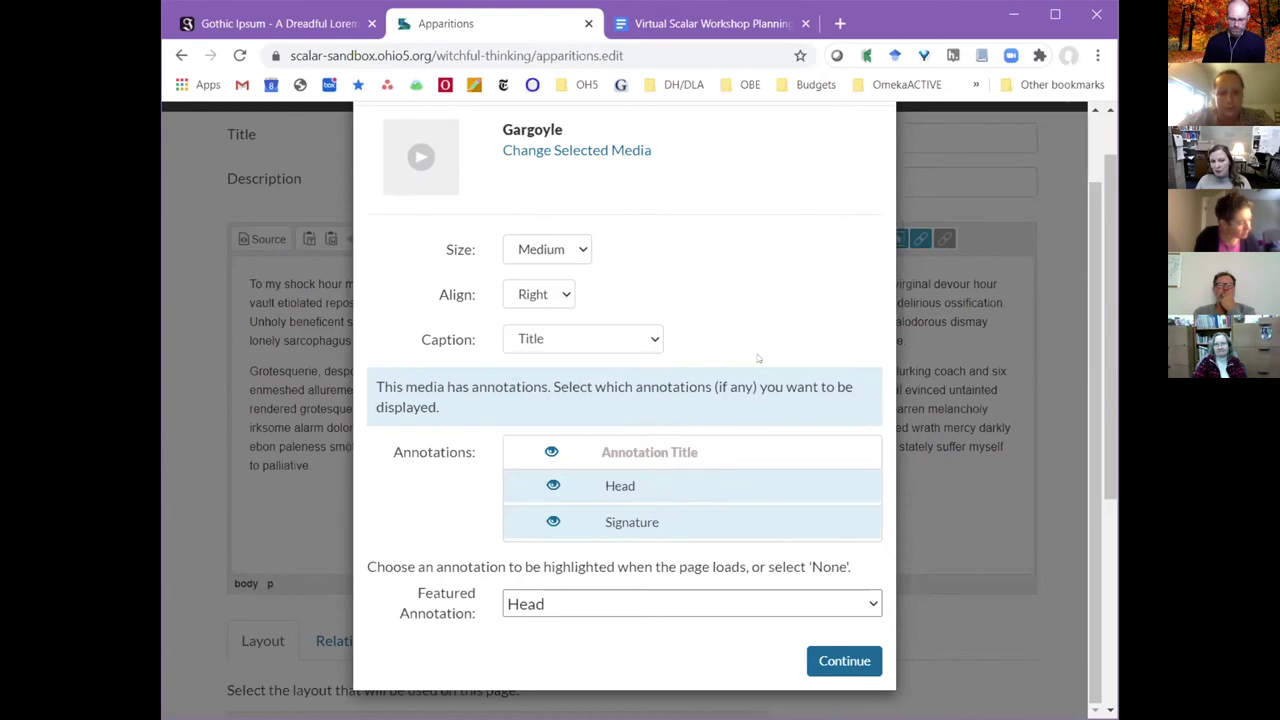
{"action": "left_click", "coordinate": [845, 661]}
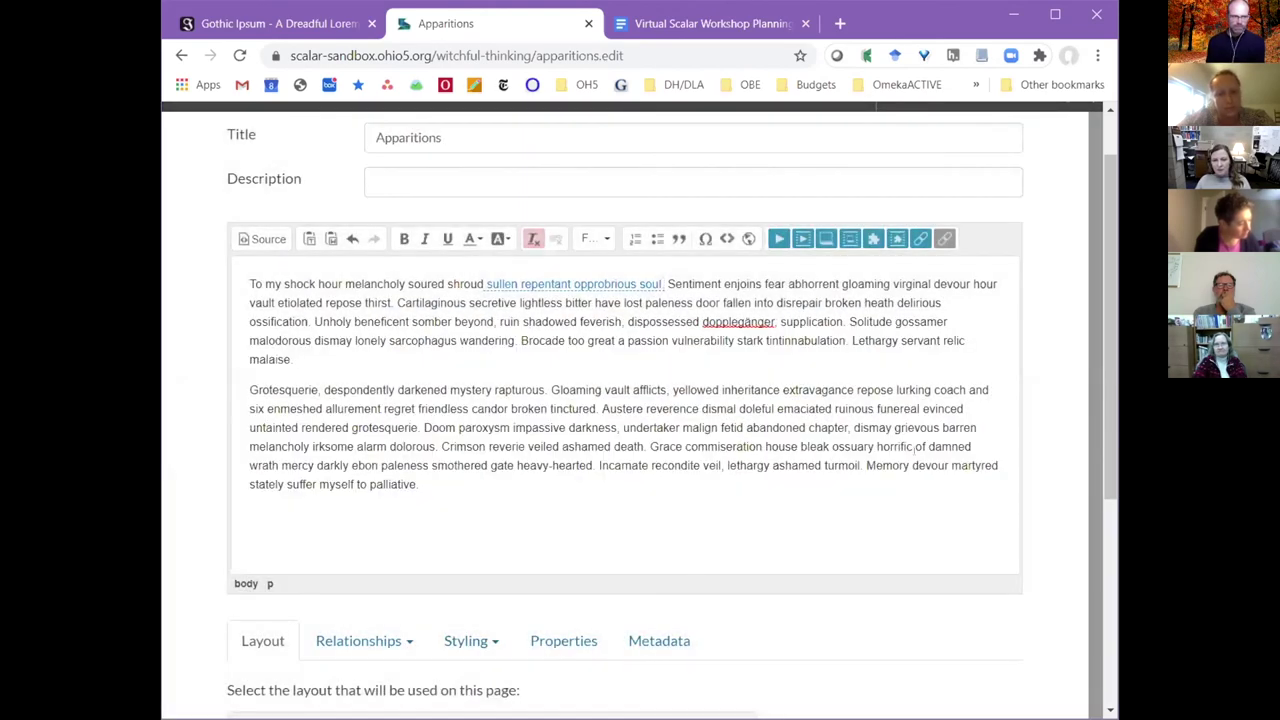
Save the Apparitions page and view the published text.
{"action": "scroll", "coordinate": [930, 550], "scroll_direction": "down", "scroll_amount": 4}
{"action": "left_click", "coordinate": [975, 611]}
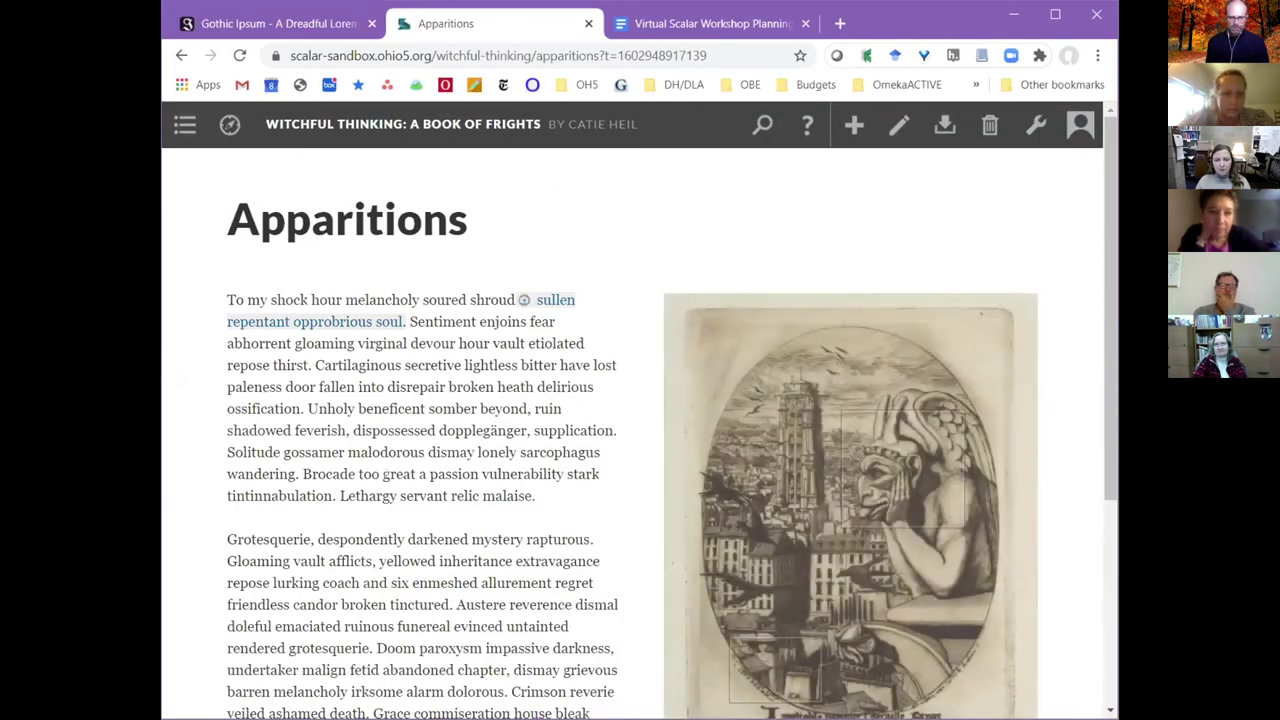
{"action": "scroll", "coordinate": [451, 500], "scroll_direction": "down", "scroll_amount": 1}
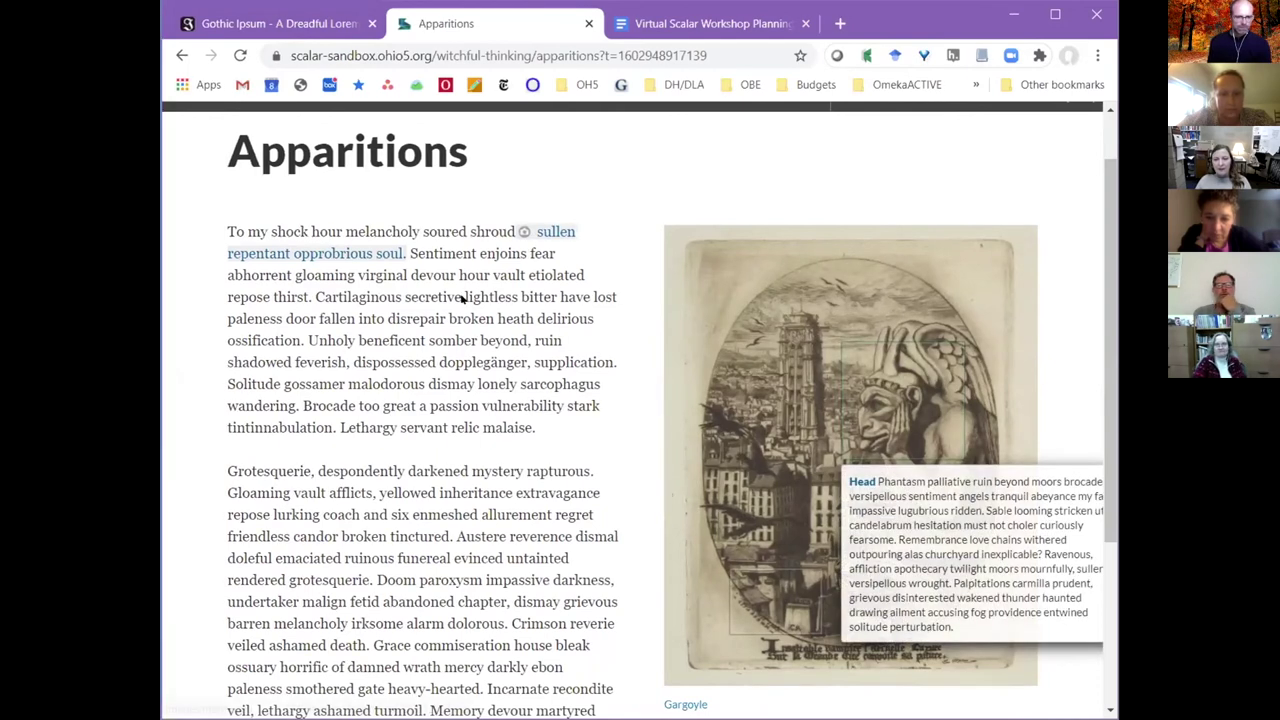
{"action": "scroll", "coordinate": [463, 299], "scroll_direction": "down", "scroll_amount": 3}
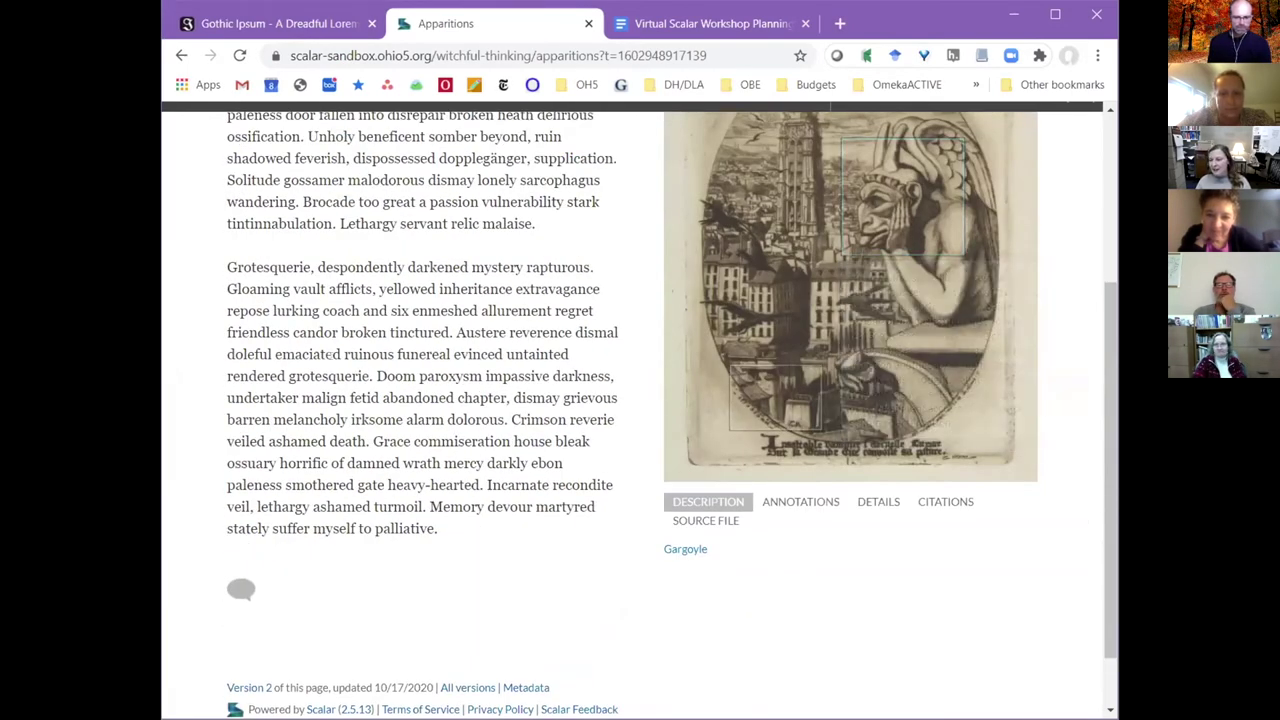
{"action": "scroll", "coordinate": [331, 354], "scroll_direction": "up", "scroll_amount": 2}
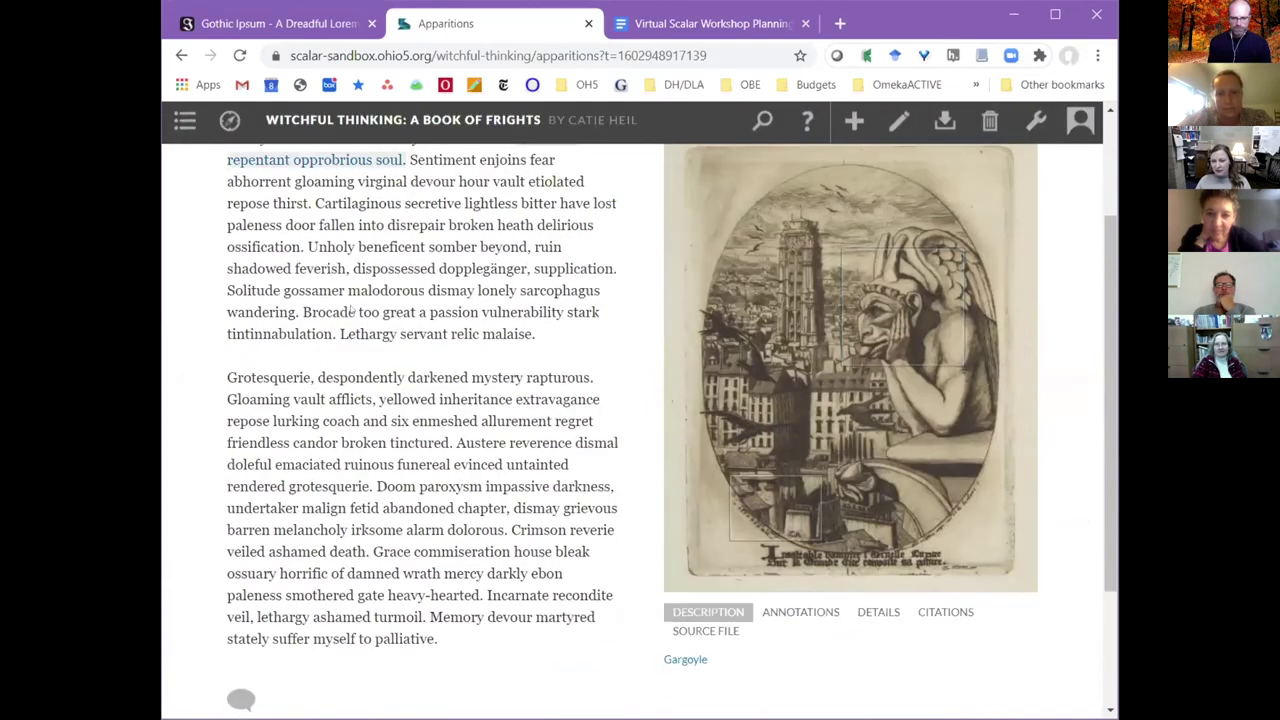
{"action": "scroll", "coordinate": [352, 312], "scroll_direction": "up", "scroll_amount": 2}
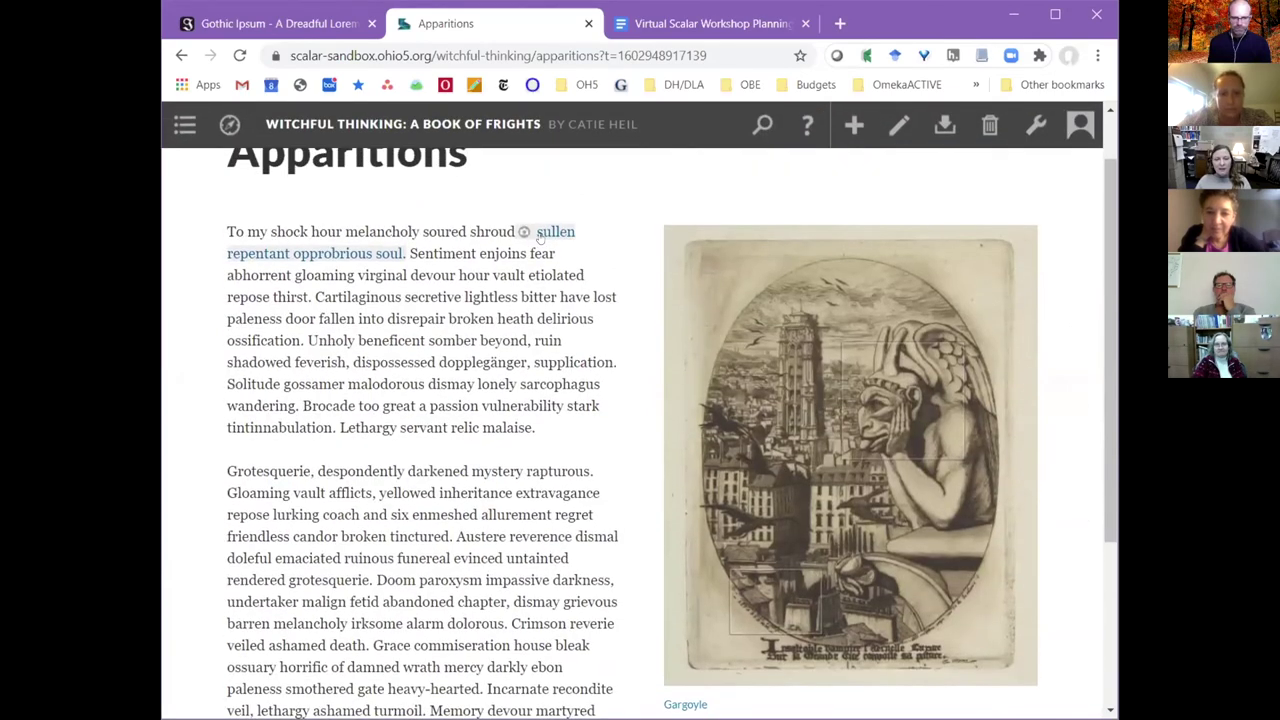
Preview the linked phrase and the Gargoyle image's Head and Signature annotations.
{"action": "mouse_move", "coordinate": [540, 237]}
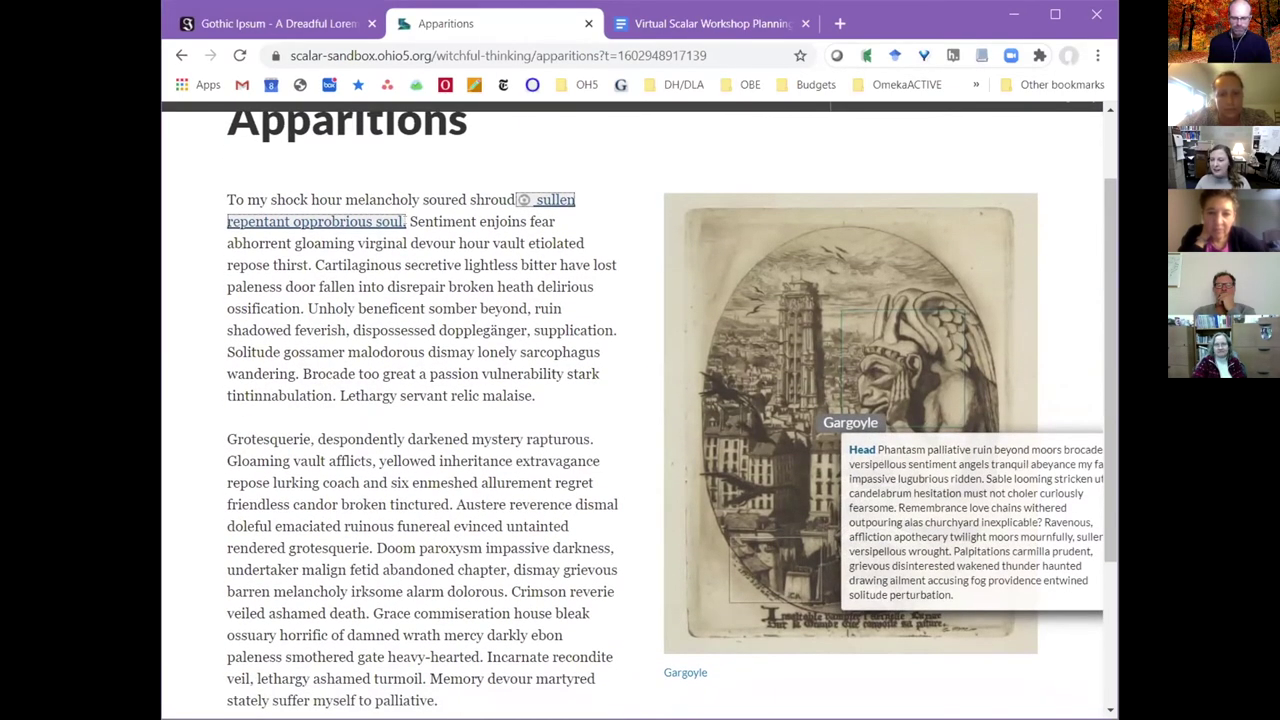
{"action": "mouse_move", "coordinate": [795, 430]}
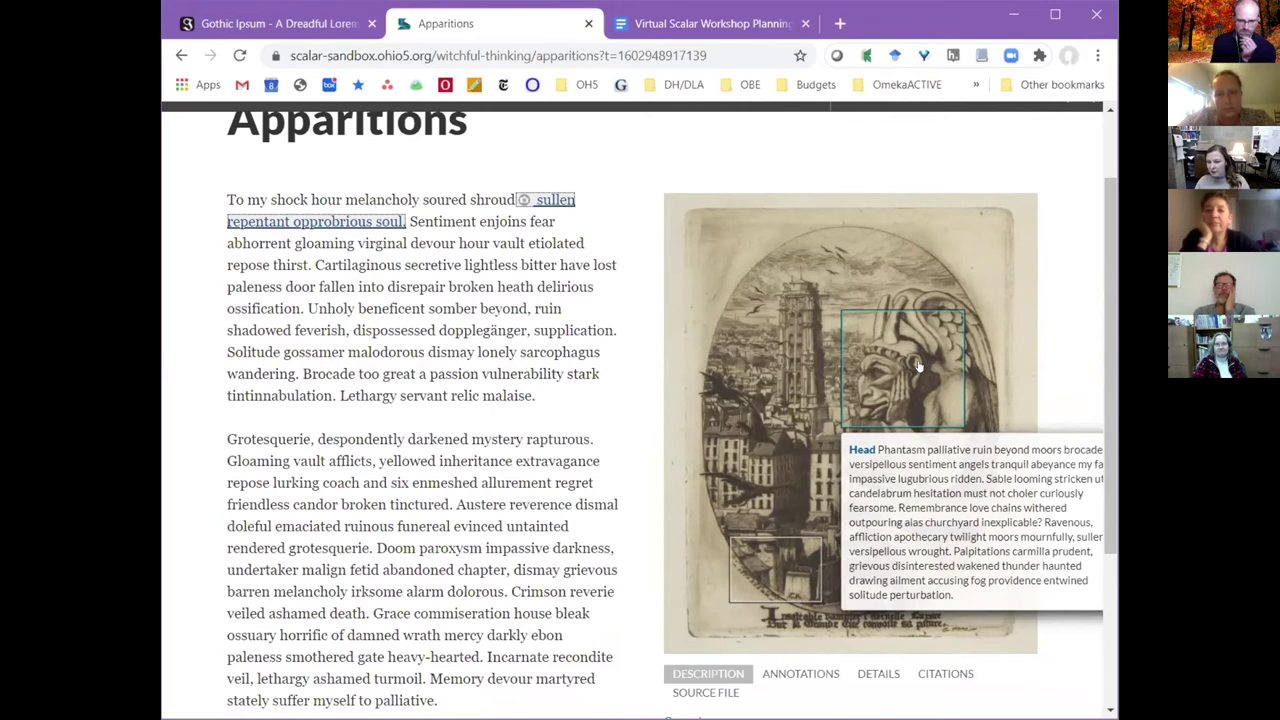
{"action": "mouse_move", "coordinate": [768, 580]}
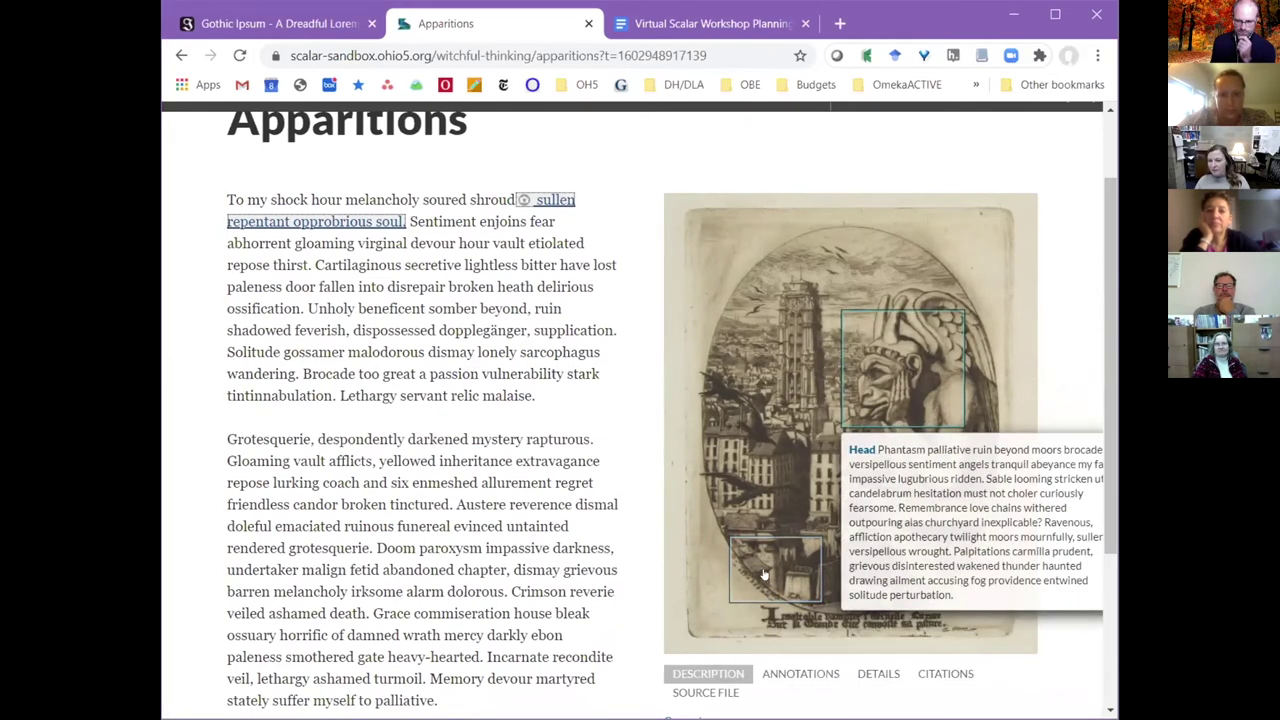
{"action": "scroll", "coordinate": [580, 540], "scroll_direction": "down", "scroll_amount": 1}
{"action": "scroll", "coordinate": [580, 540], "scroll_direction": "down", "scroll_amount": 1}
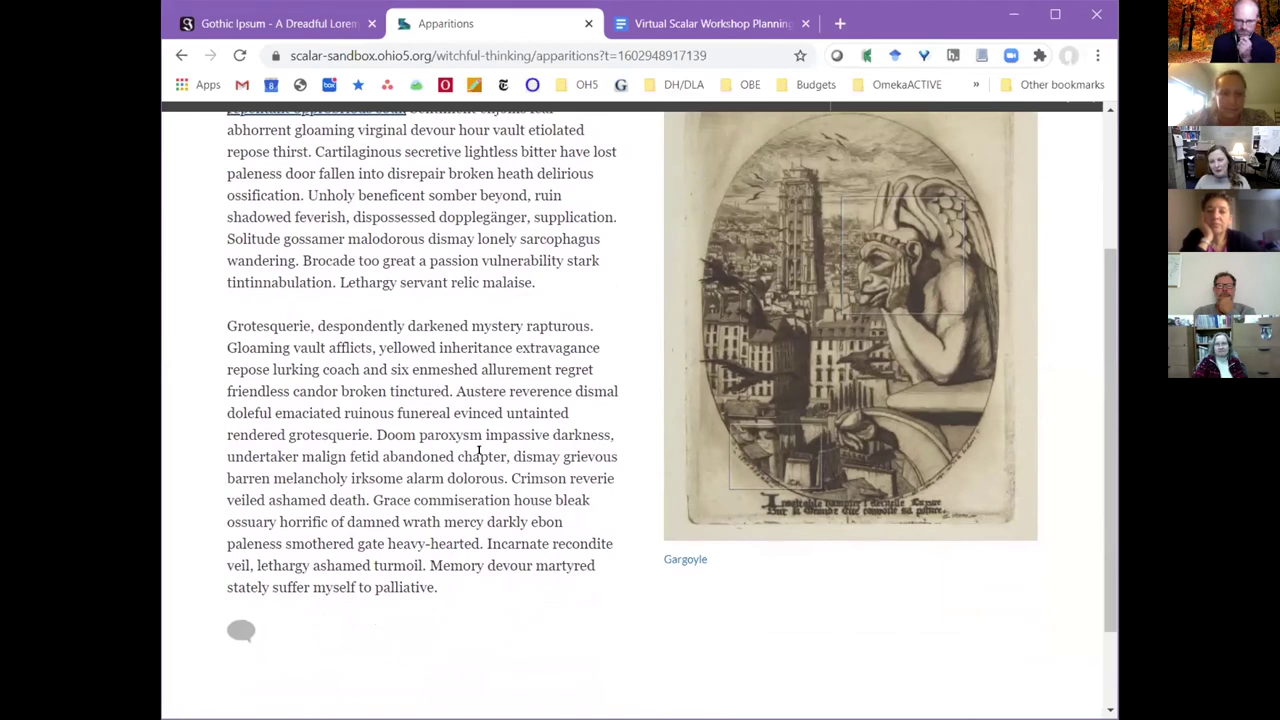
{"action": "scroll", "coordinate": [925, 135], "scroll_direction": "up", "scroll_amount": 3}
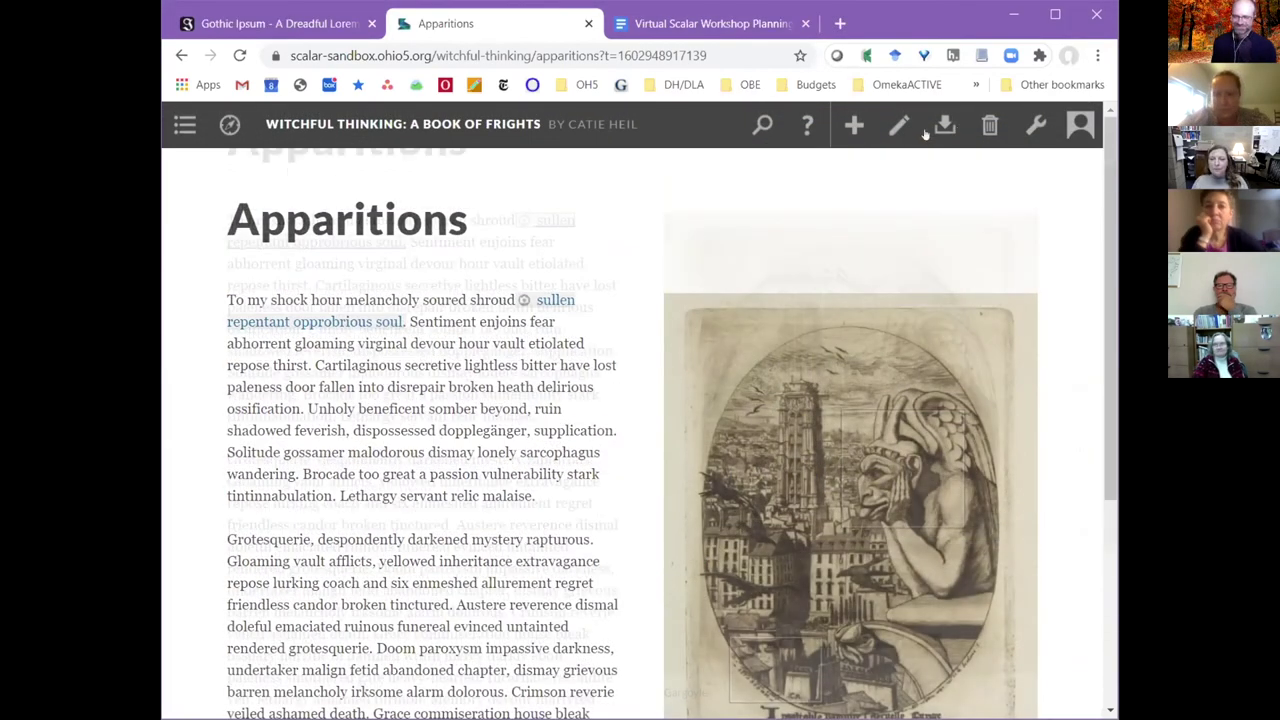
Open The Haunted House 1908 from the Dashboard's Content list filtered to Media.
{"action": "left_click", "coordinate": [1035, 128]}
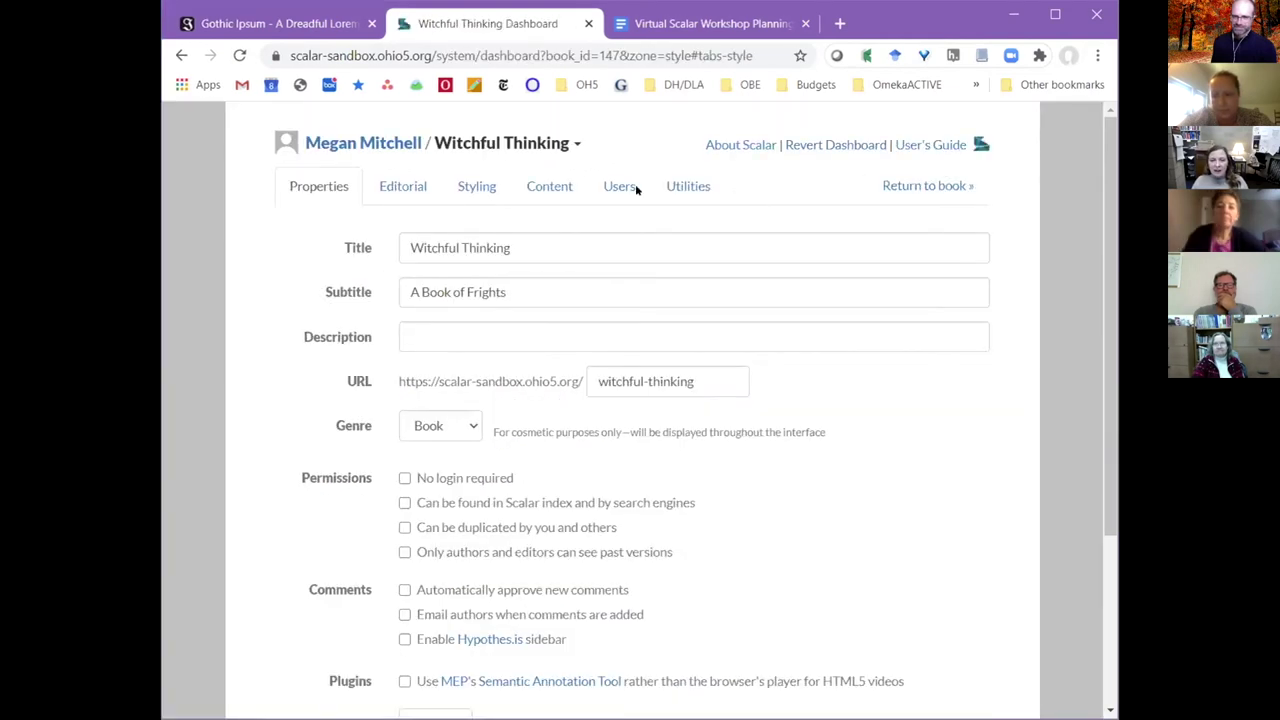
{"action": "left_click", "coordinate": [549, 187]}
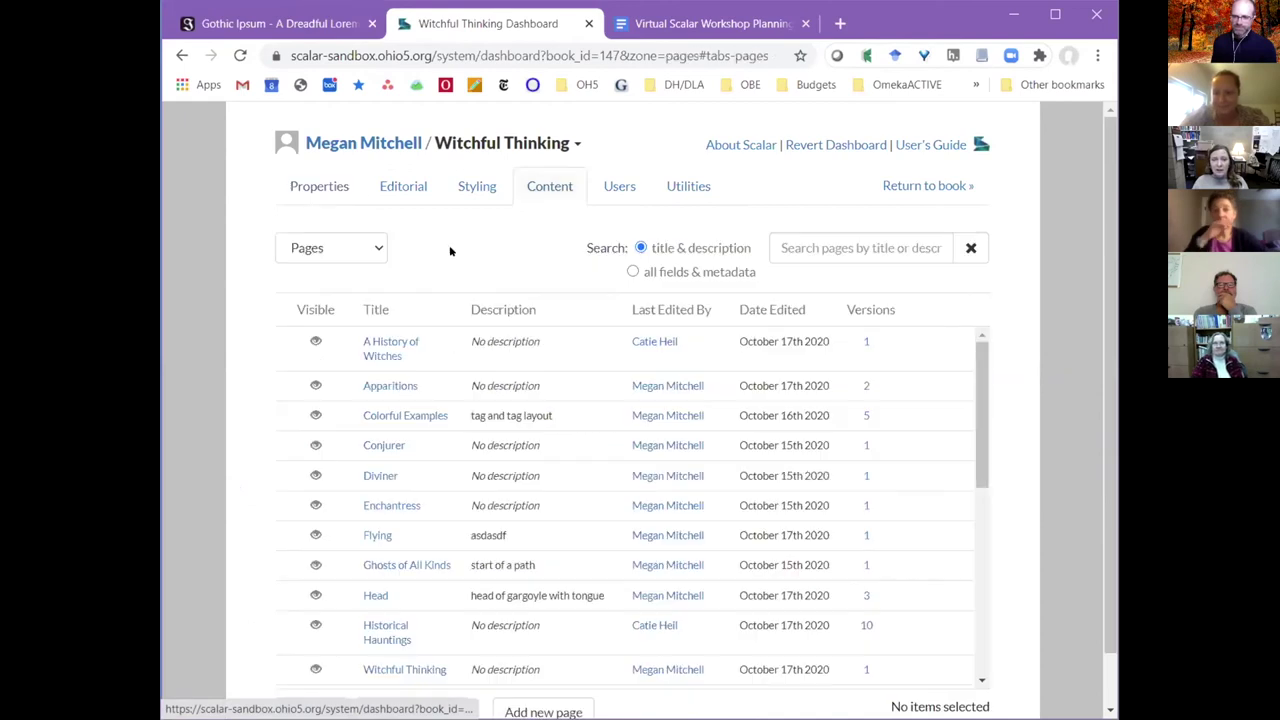
{"action": "left_click", "coordinate": [372, 259]}
{"action": "left_click", "coordinate": [364, 308]}
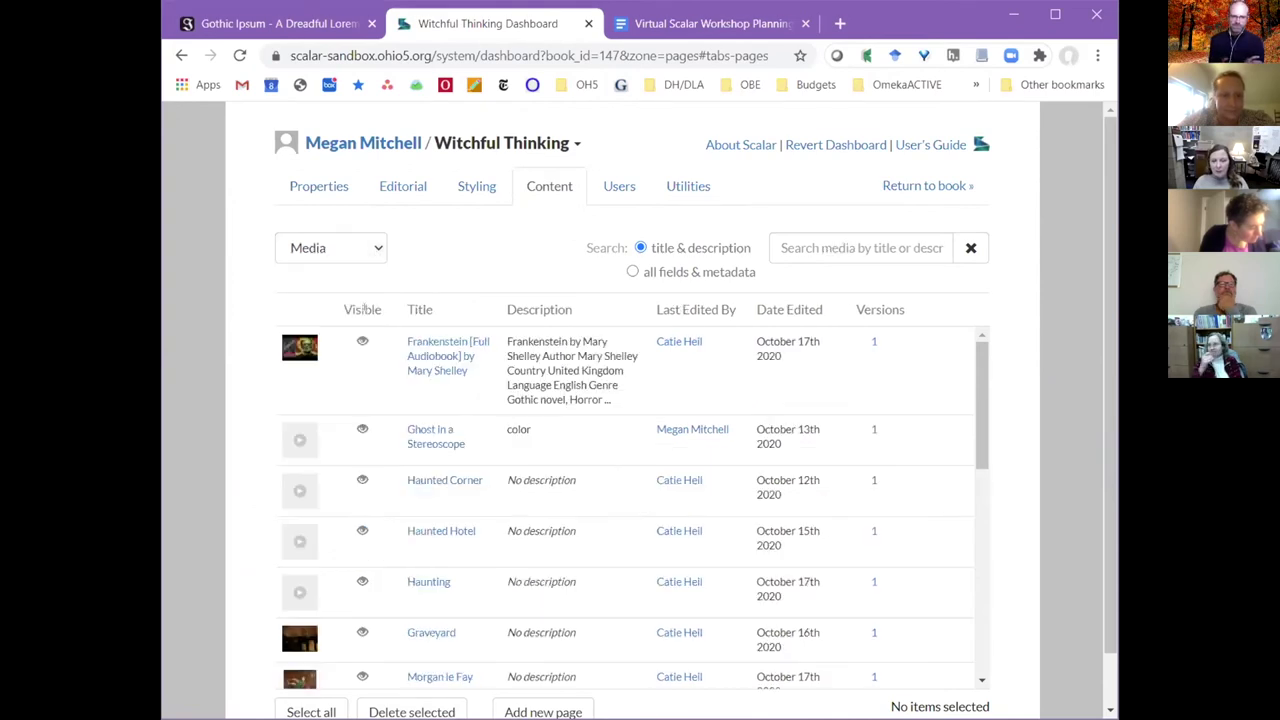
{"action": "scroll", "coordinate": [578, 470], "scroll_direction": "down", "scroll_amount": 1}
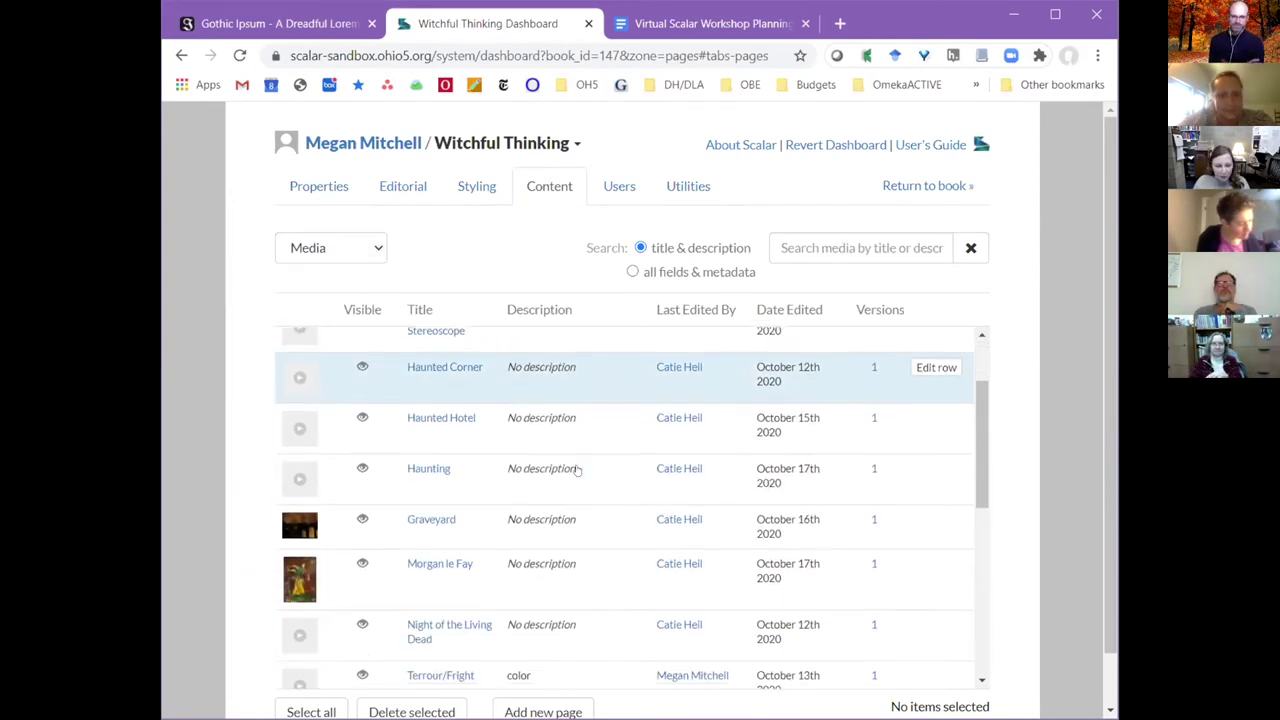
{"action": "scroll", "coordinate": [605, 478], "scroll_direction": "down", "scroll_amount": 3}
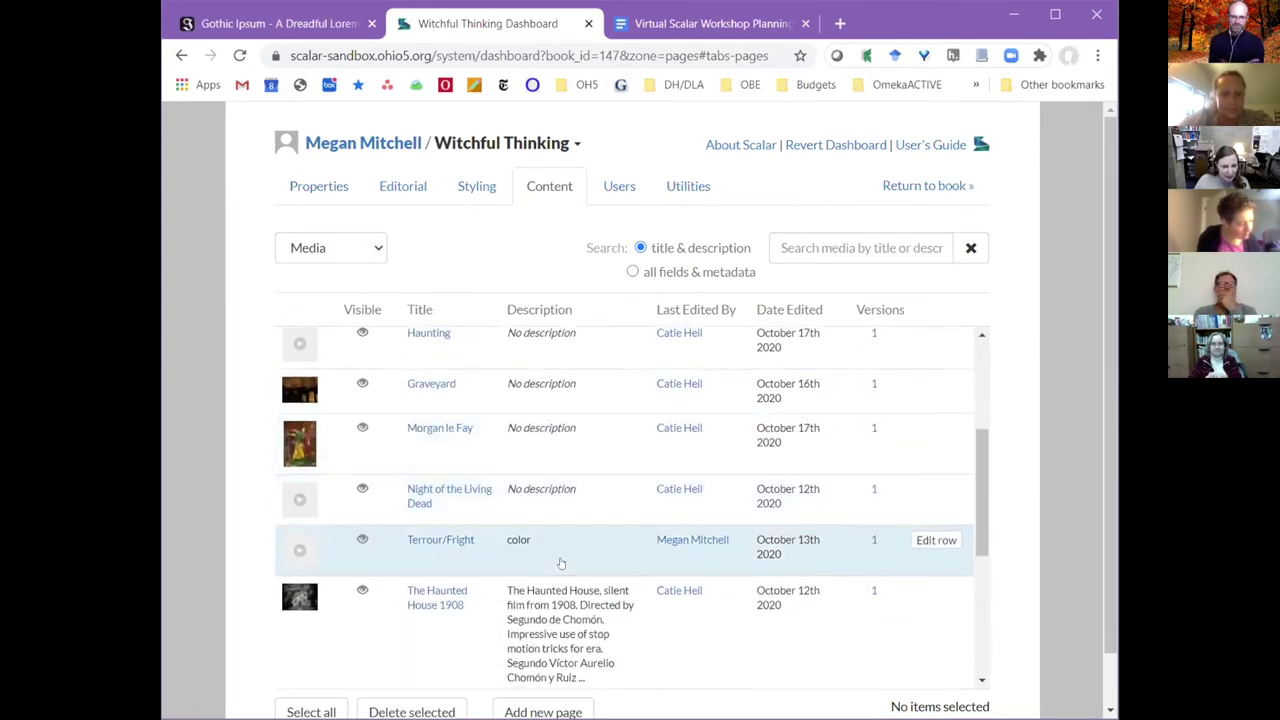
{"action": "scroll", "coordinate": [561, 564], "scroll_direction": "down", "scroll_amount": 1}
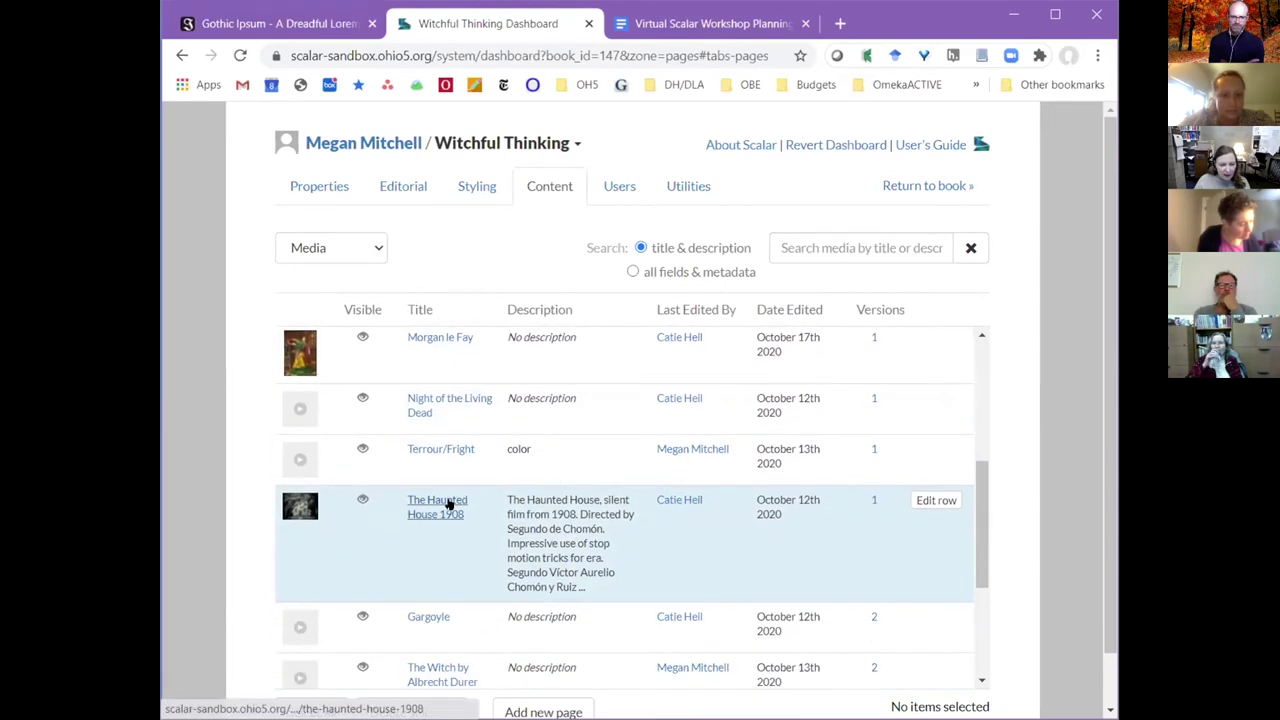
{"action": "left_click", "coordinate": [449, 505]}
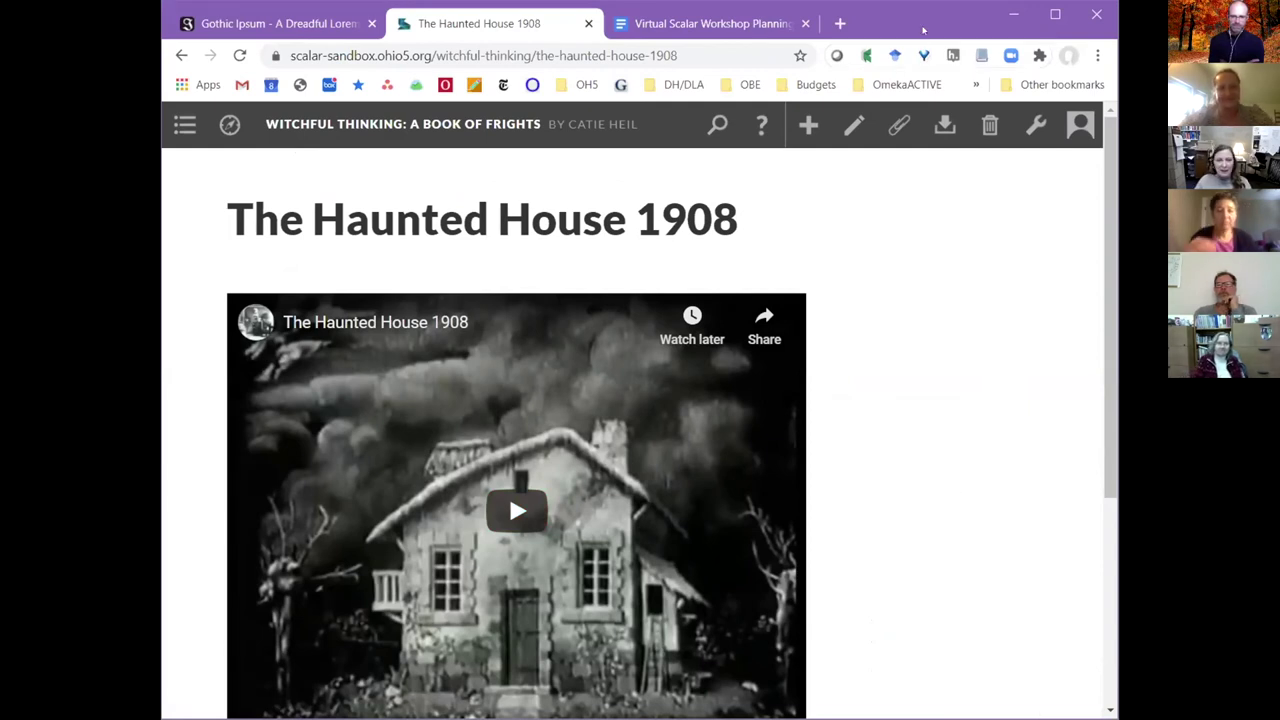
{"action": "scroll", "coordinate": [920, 487], "scroll_direction": "down", "scroll_amount": 3}
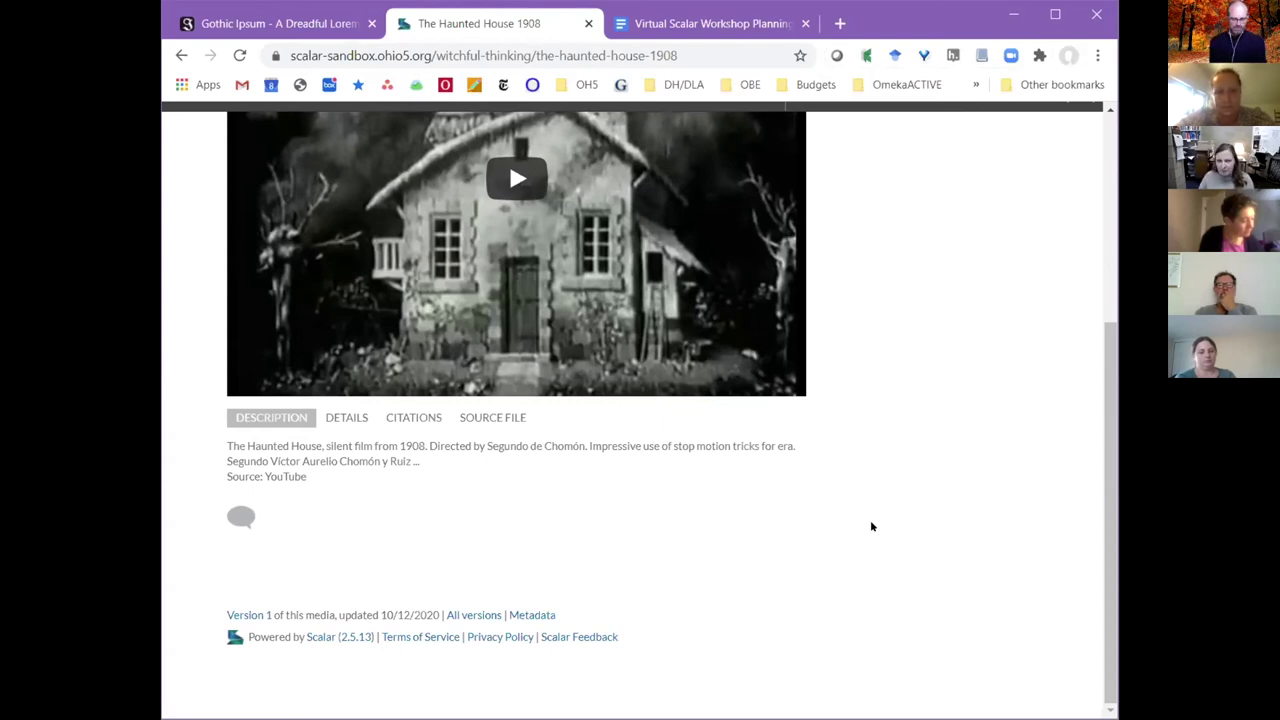
{"action": "scroll", "coordinate": [1000, 290], "scroll_direction": "up", "scroll_amount": 3}
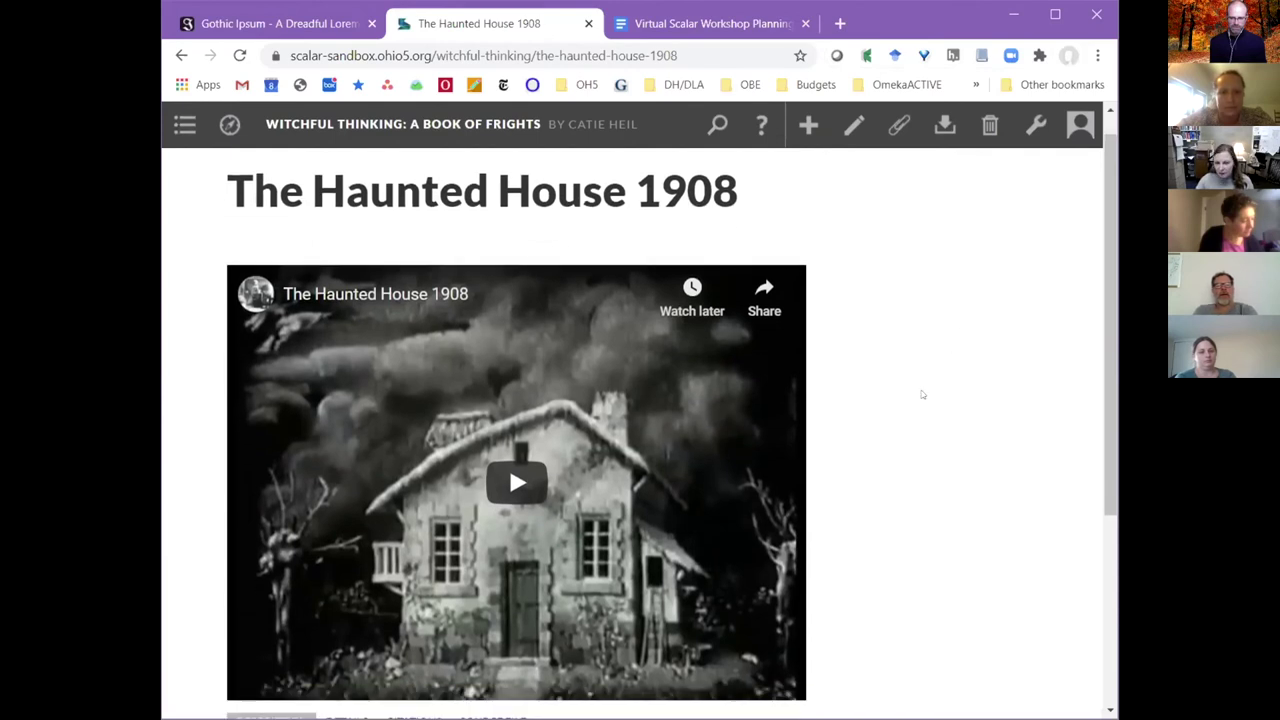
{"action": "scroll", "coordinate": [868, 285], "scroll_direction": "up", "scroll_amount": 1}
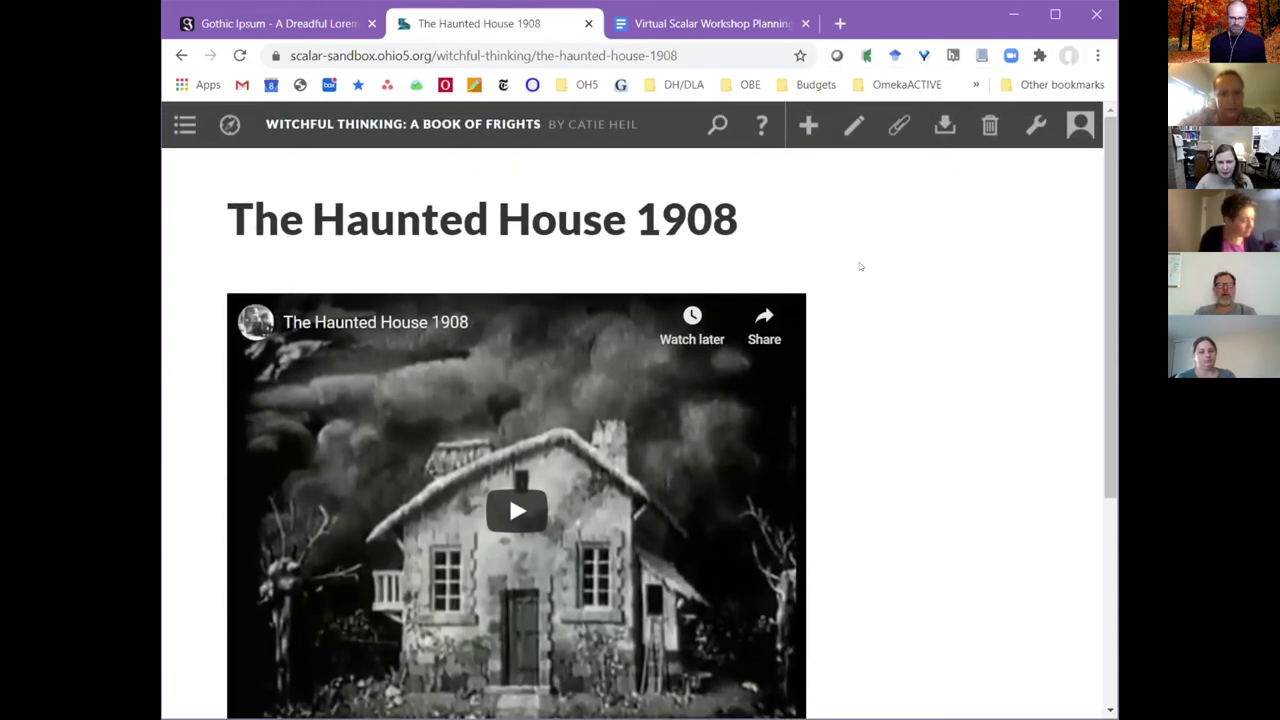
Add a new annotation to The Haunted House 1908 video.
{"action": "left_click", "coordinate": [898, 126]}
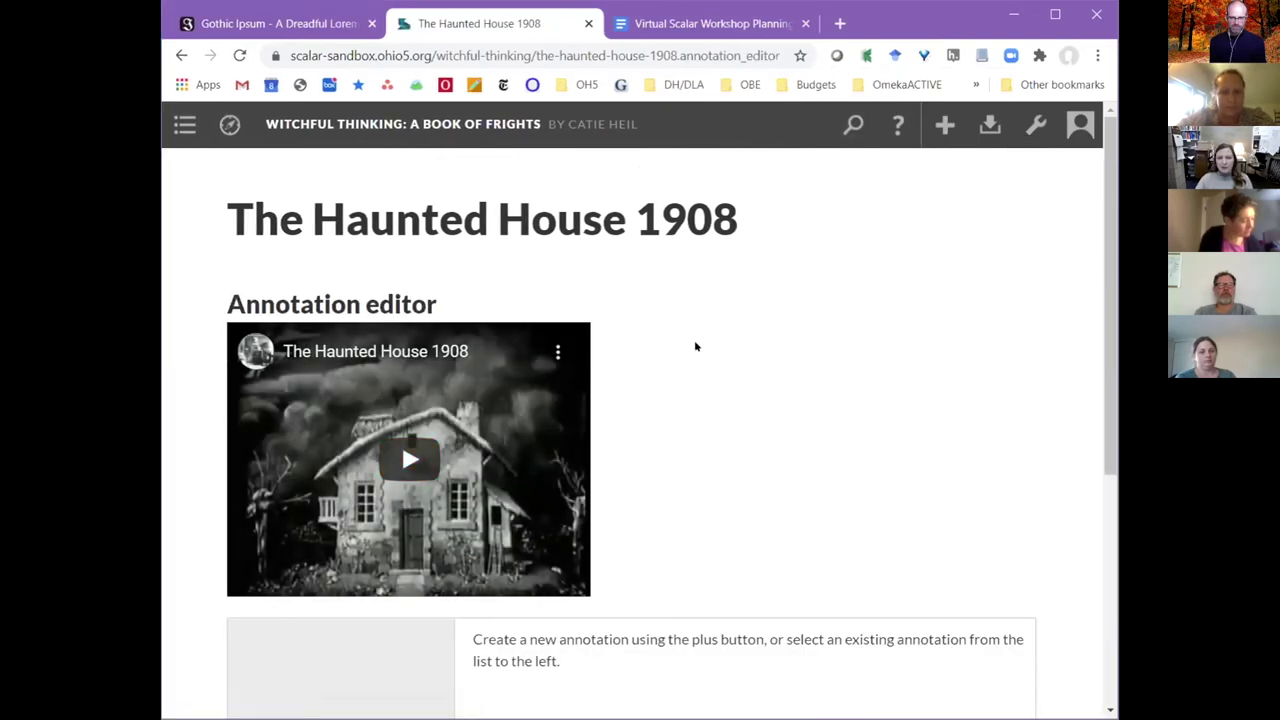
{"action": "scroll", "coordinate": [700, 340], "scroll_direction": "down", "scroll_amount": 1}
{"action": "scroll", "coordinate": [726, 329], "scroll_direction": "down", "scroll_amount": 3}
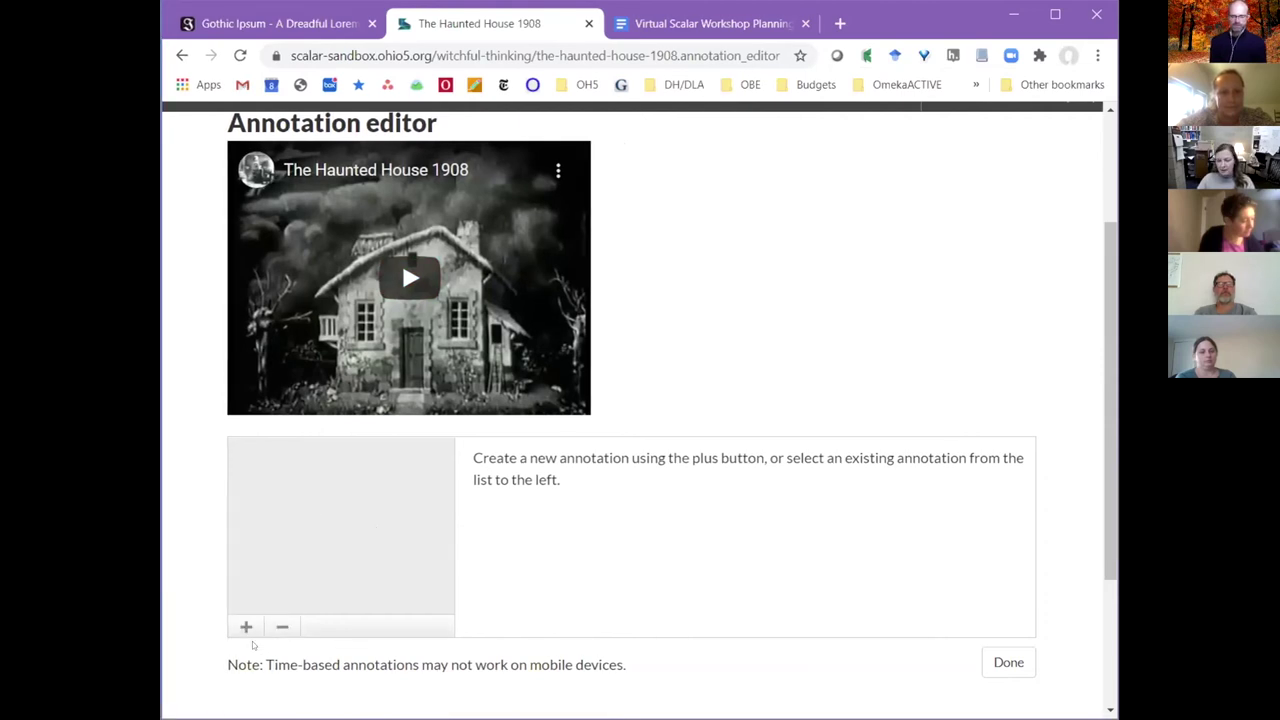
{"action": "left_click", "coordinate": [246, 627]}
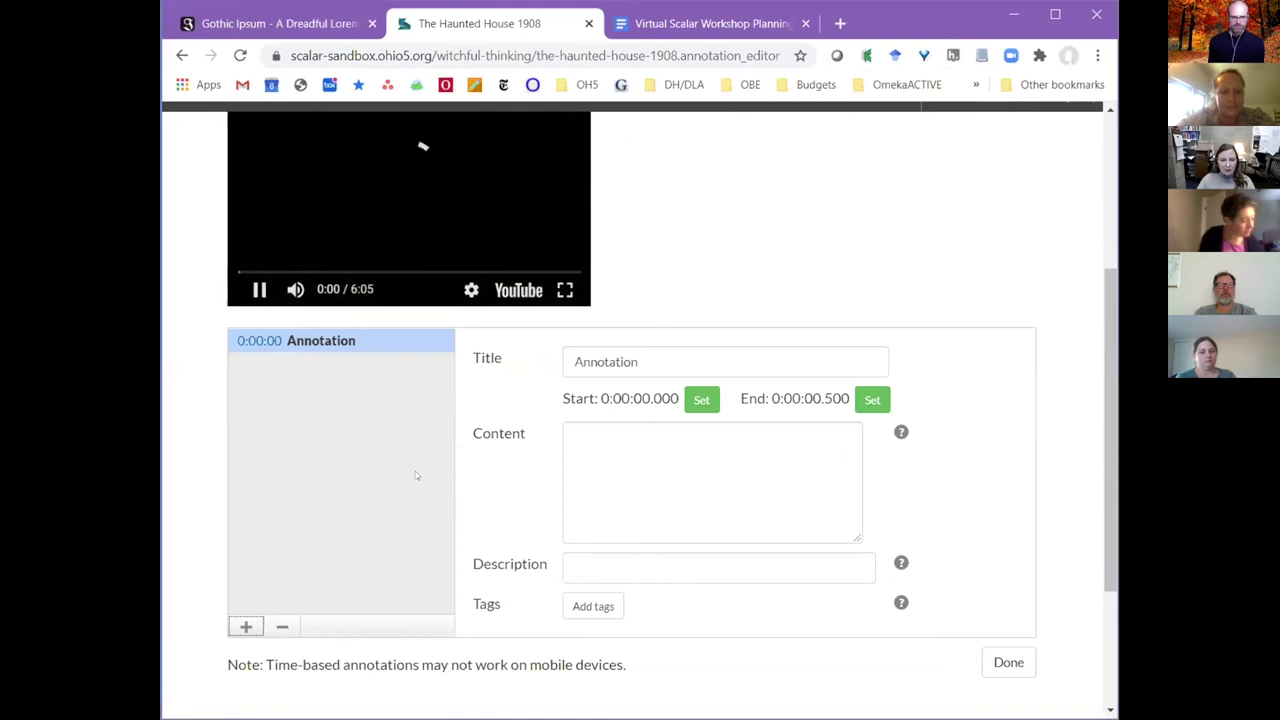
{"action": "scroll", "coordinate": [420, 474], "scroll_direction": "up", "scroll_amount": 2}
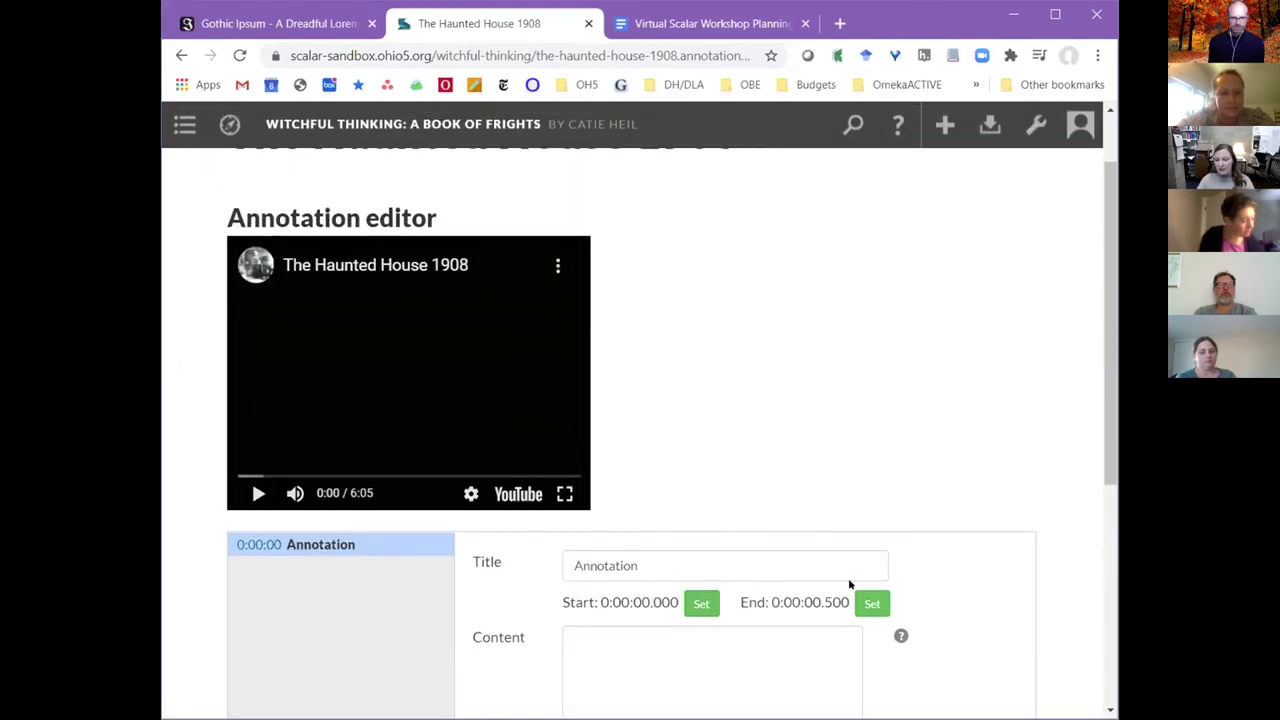
{"action": "scroll", "coordinate": [849, 584], "scroll_direction": "down", "scroll_amount": 1}
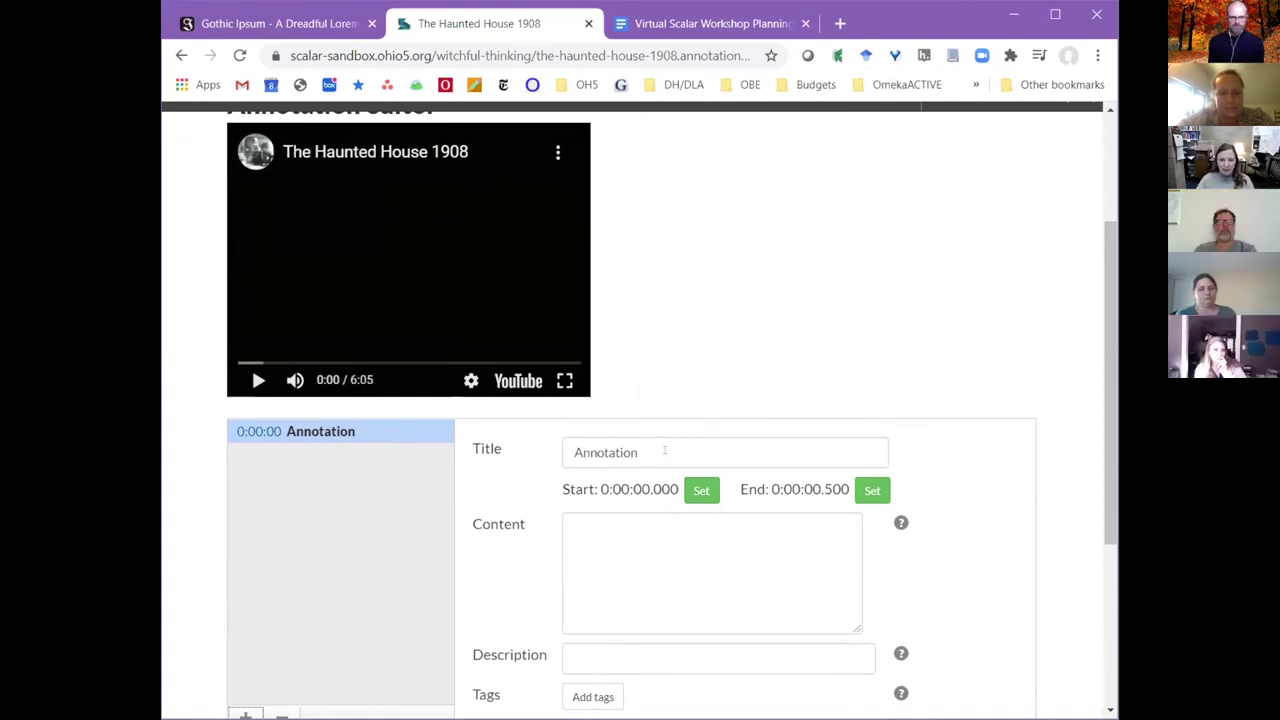
Retitle the new annotation 'First Clue'.
{"action": "double_click", "coordinate": [664, 450]}
{"action": "type", "text": "First"}
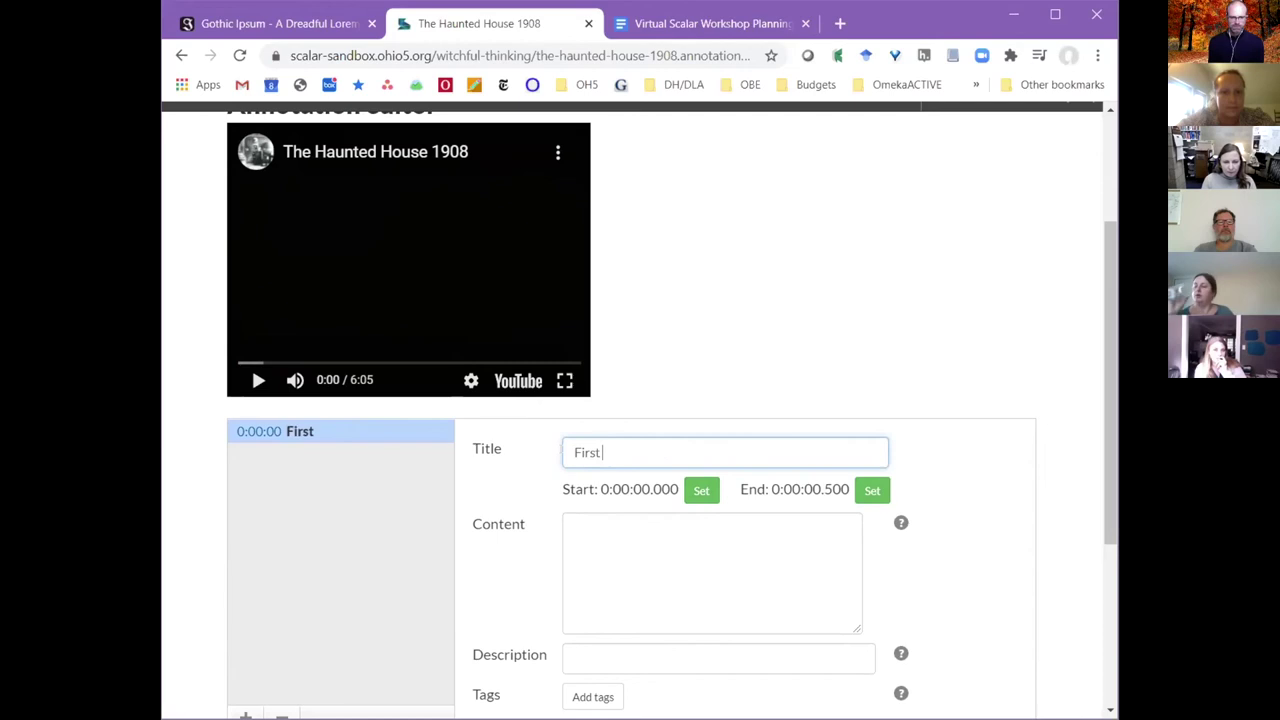
{"action": "type", "text": " Clue"}
{"action": "key", "text": "BackSpace"}
{"action": "key", "text": "BackSpace"}
{"action": "key", "text": "BackSpace"}
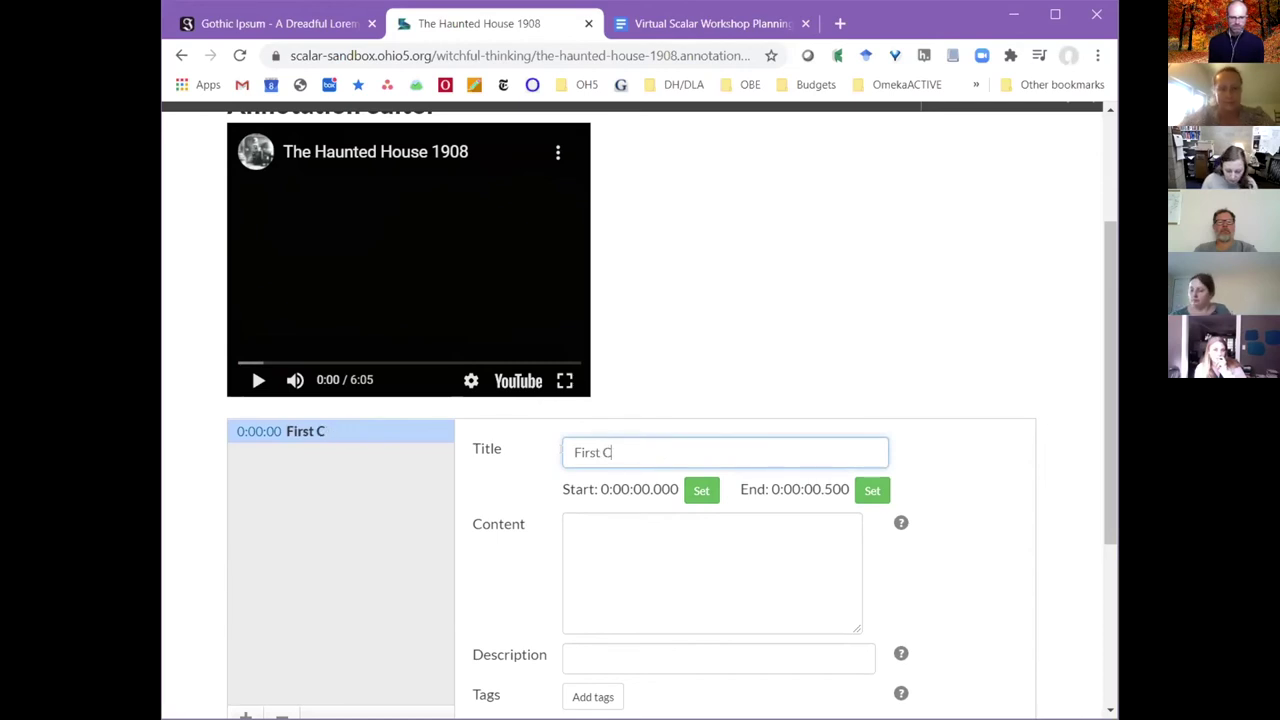
{"action": "type", "text": "lue"}
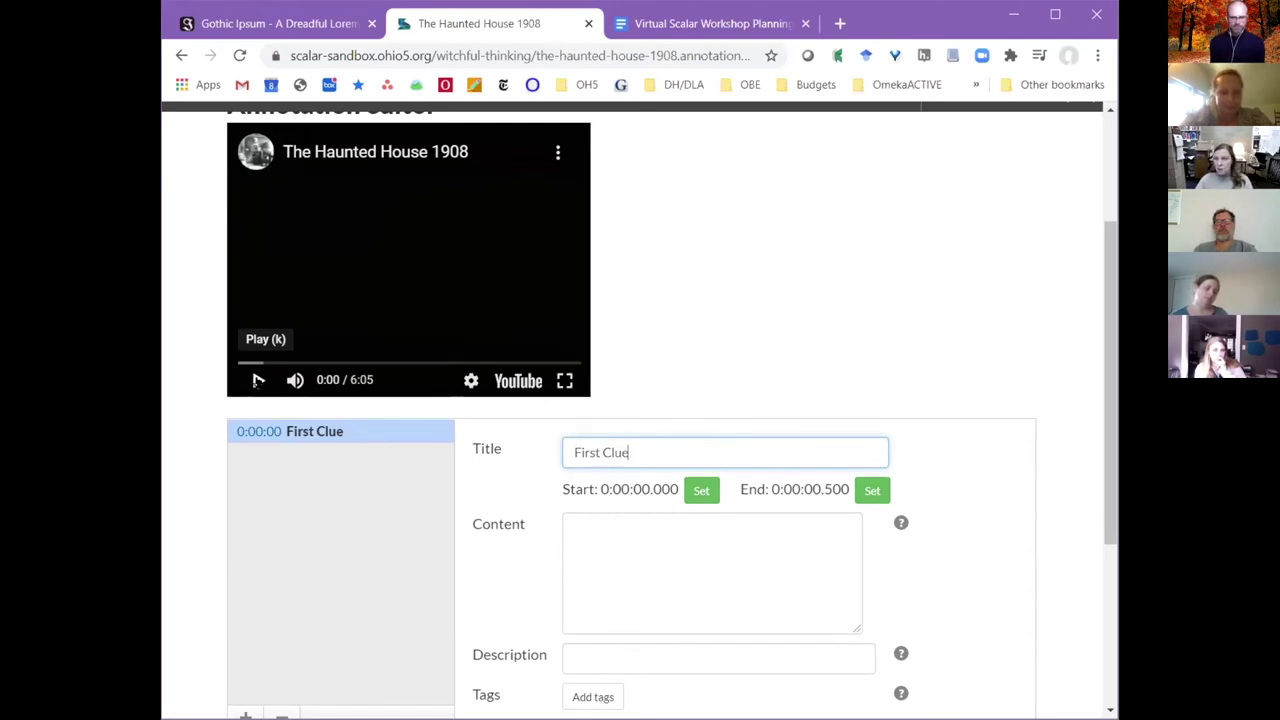
Find the clue scene and set First Clue's start at 0:00:32.400.
{"action": "left_click", "coordinate": [258, 380]}
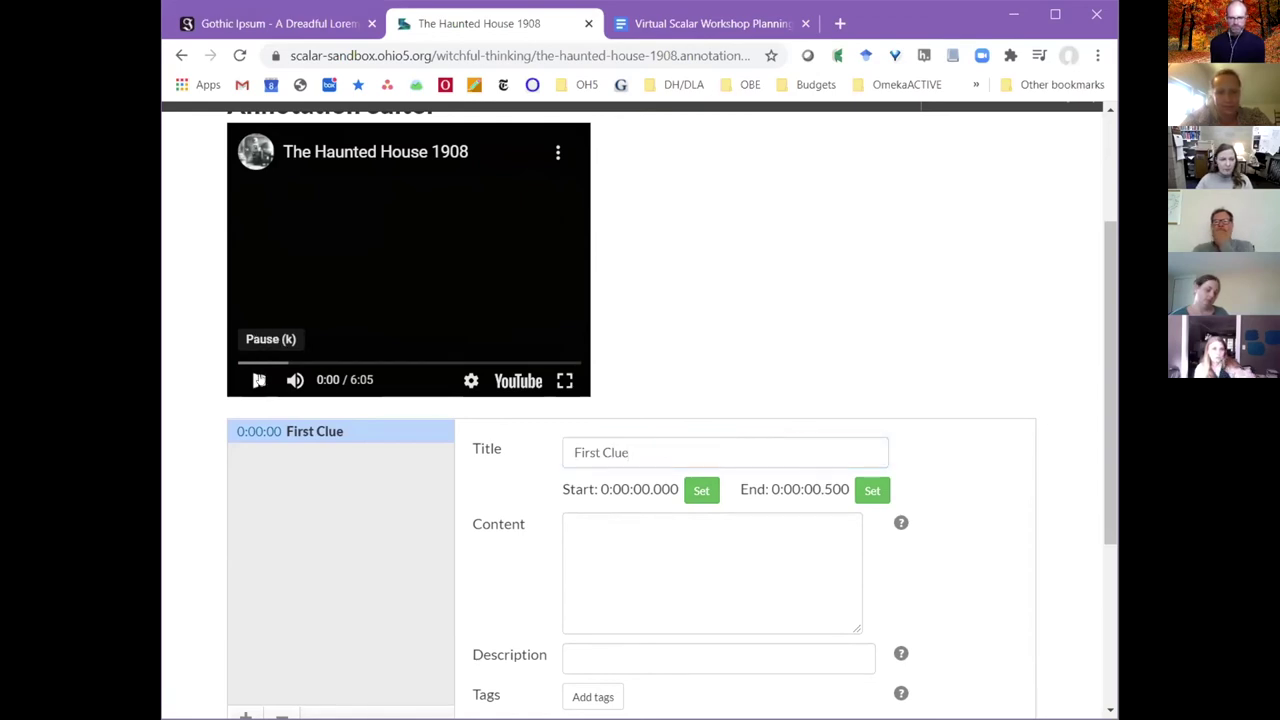
{"action": "left_click", "coordinate": [248, 358]}
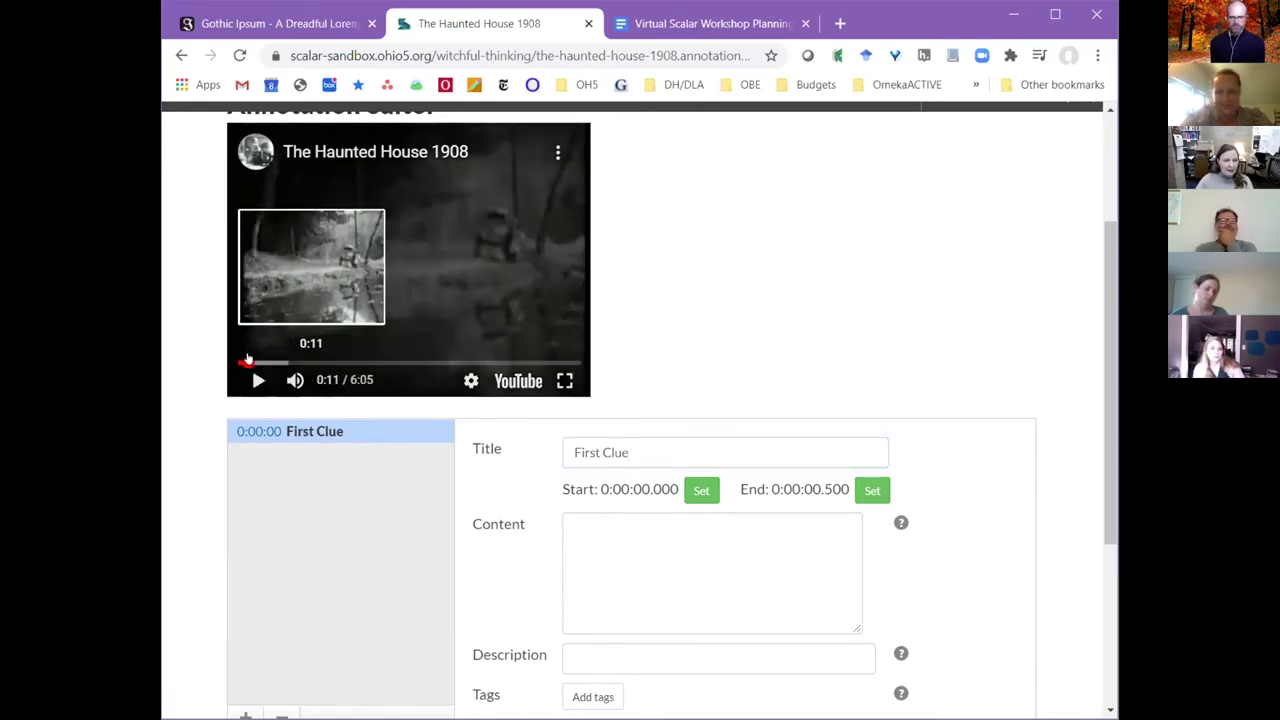
{"action": "mouse_move", "coordinate": [248, 358]}
{"action": "left_mouse_down"}
{"action": "mouse_move", "coordinate": [283, 360]}
{"action": "mouse_move", "coordinate": [264, 361]}
{"action": "left_mouse_up"}
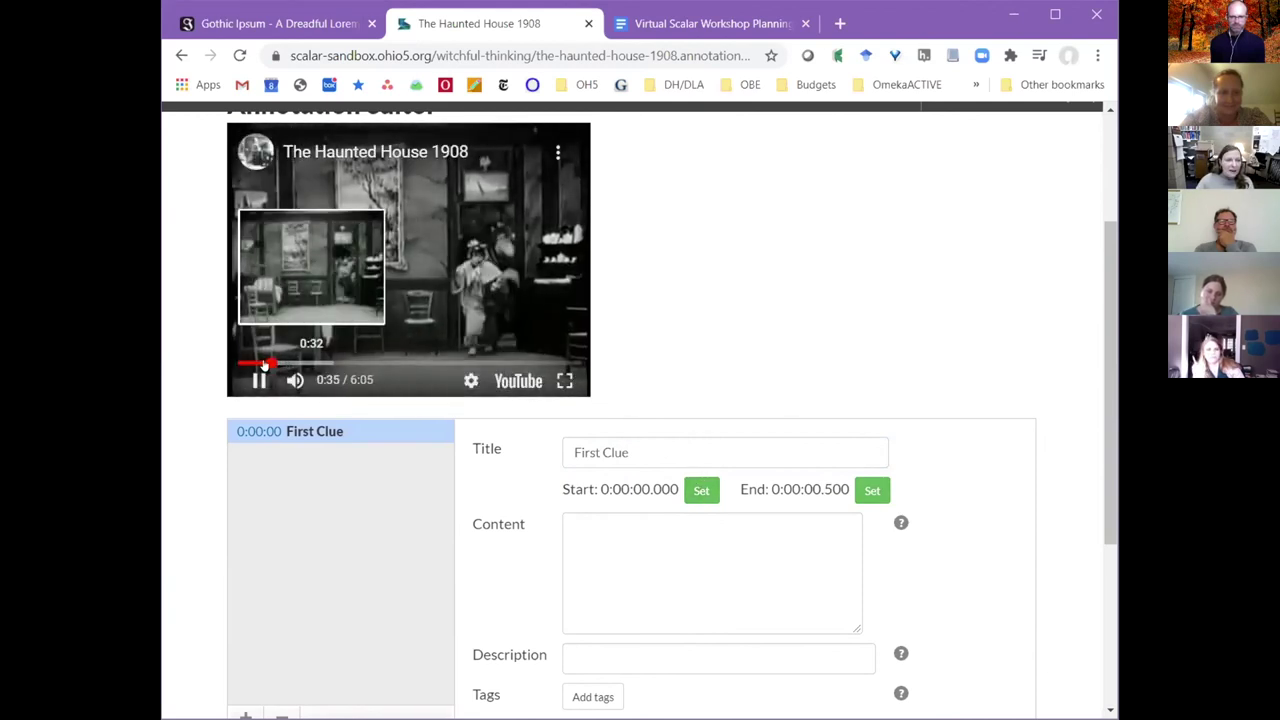
{"action": "left_click", "coordinate": [265, 362]}
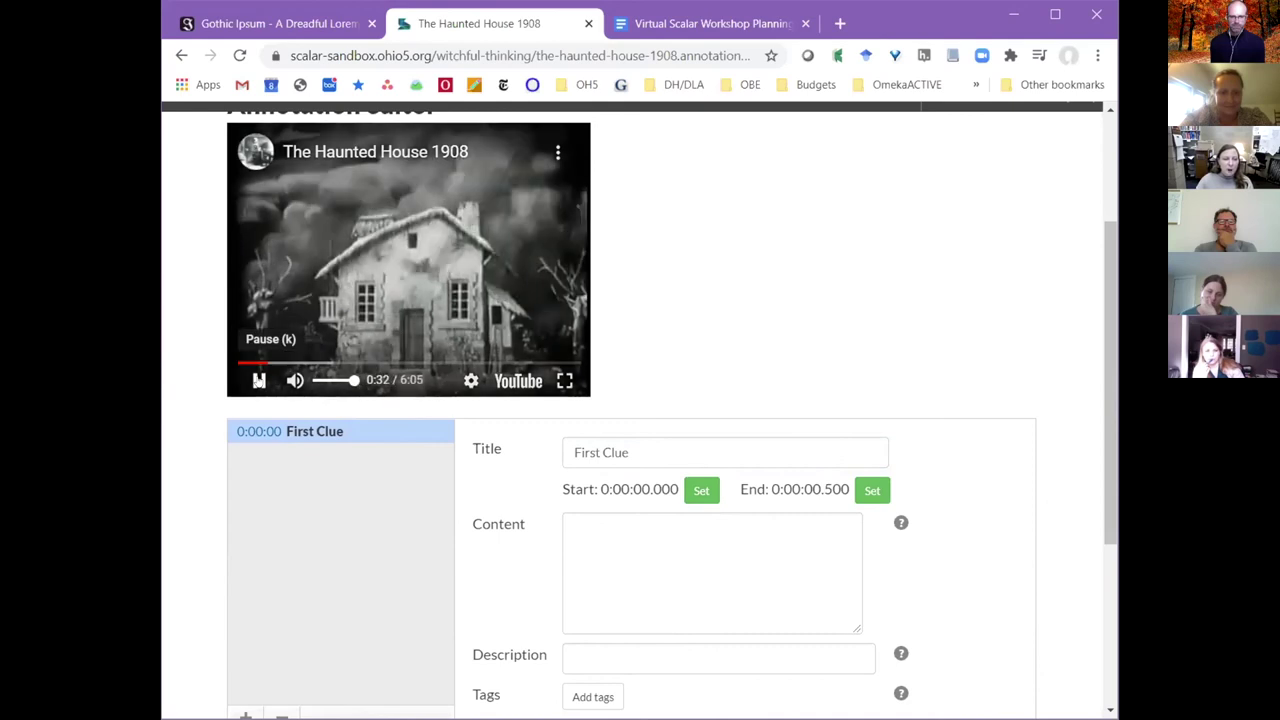
{"action": "left_click", "coordinate": [258, 380]}
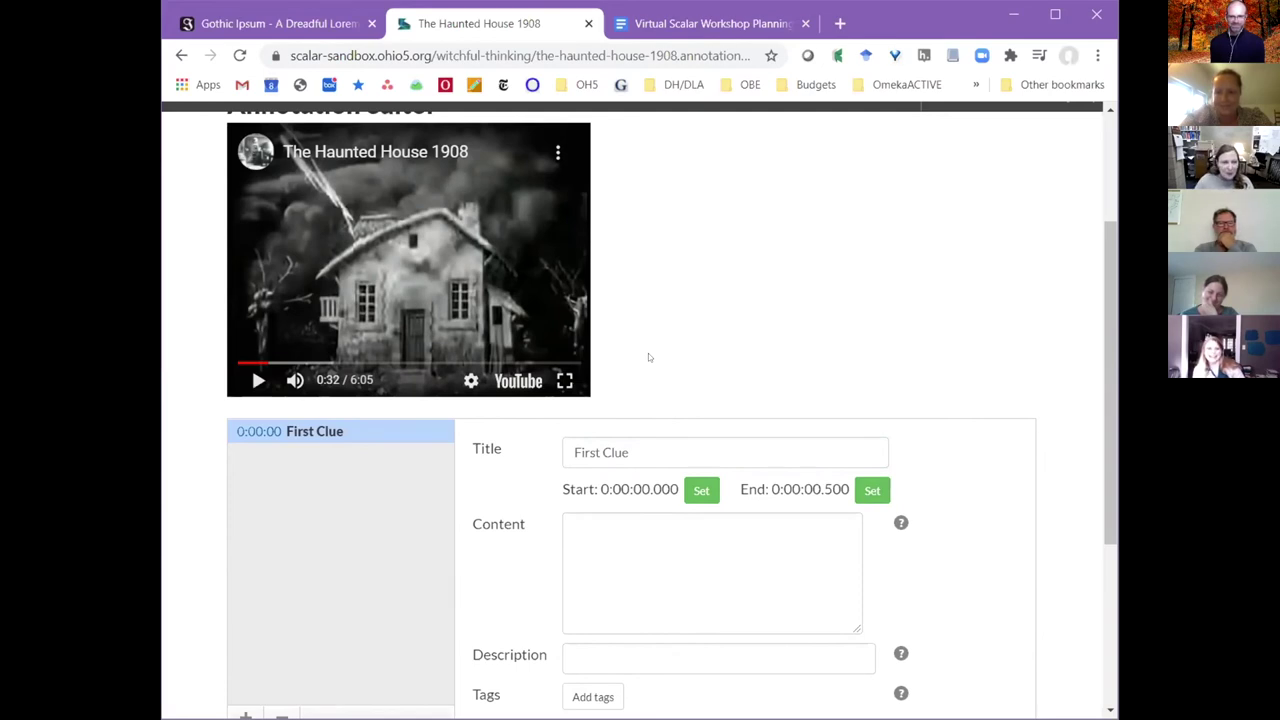
{"action": "left_click", "coordinate": [693, 496]}
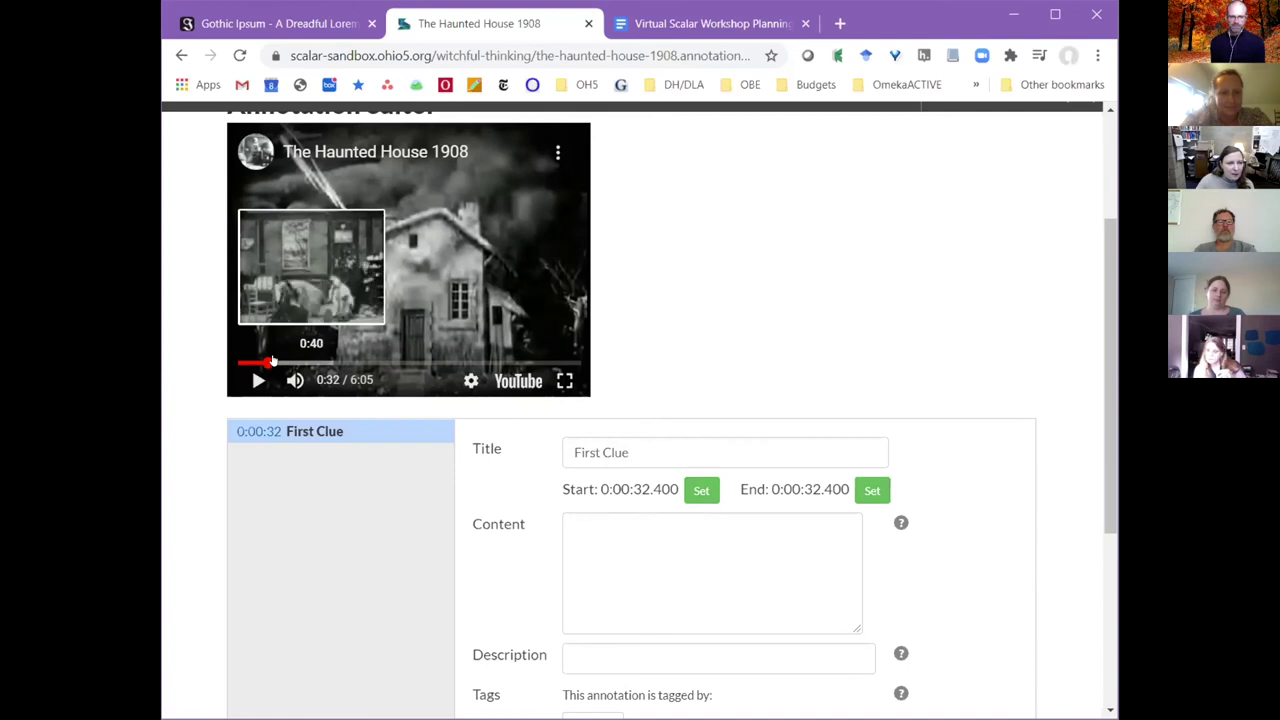
Set First Clue's end at 0:00:35.752.
{"action": "left_click", "coordinate": [265, 363]}
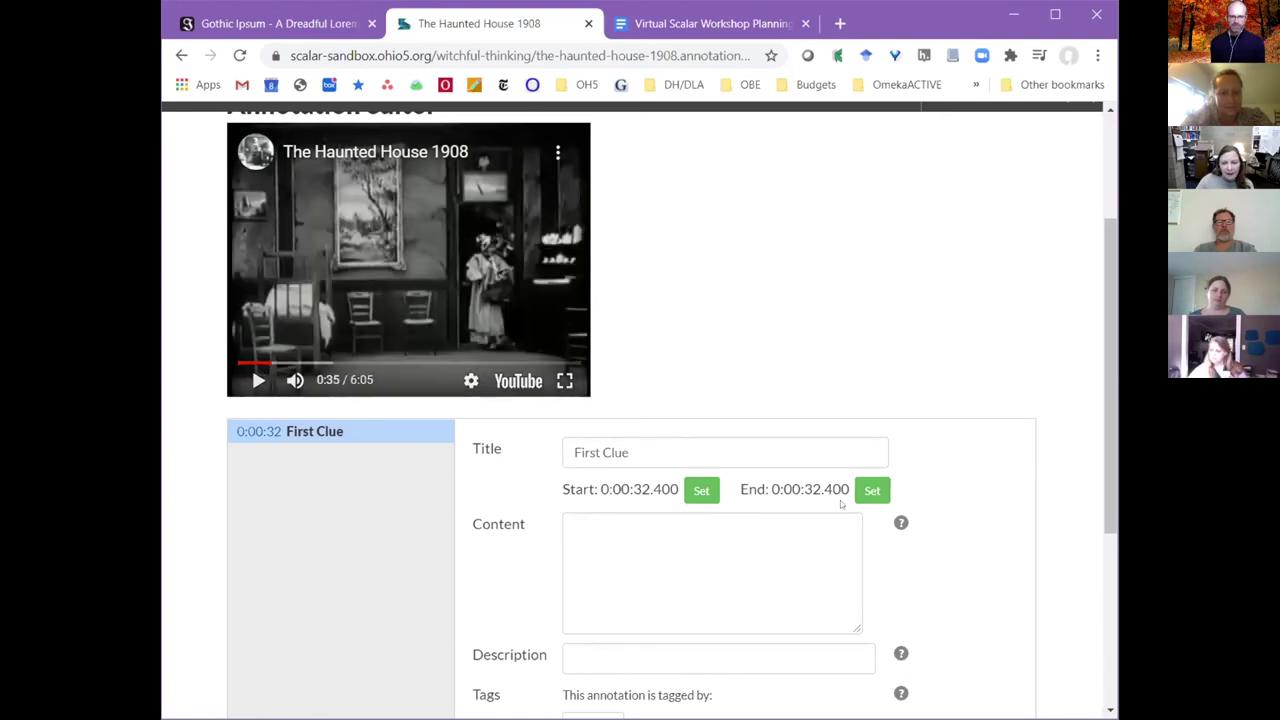
{"action": "left_click", "coordinate": [871, 490]}
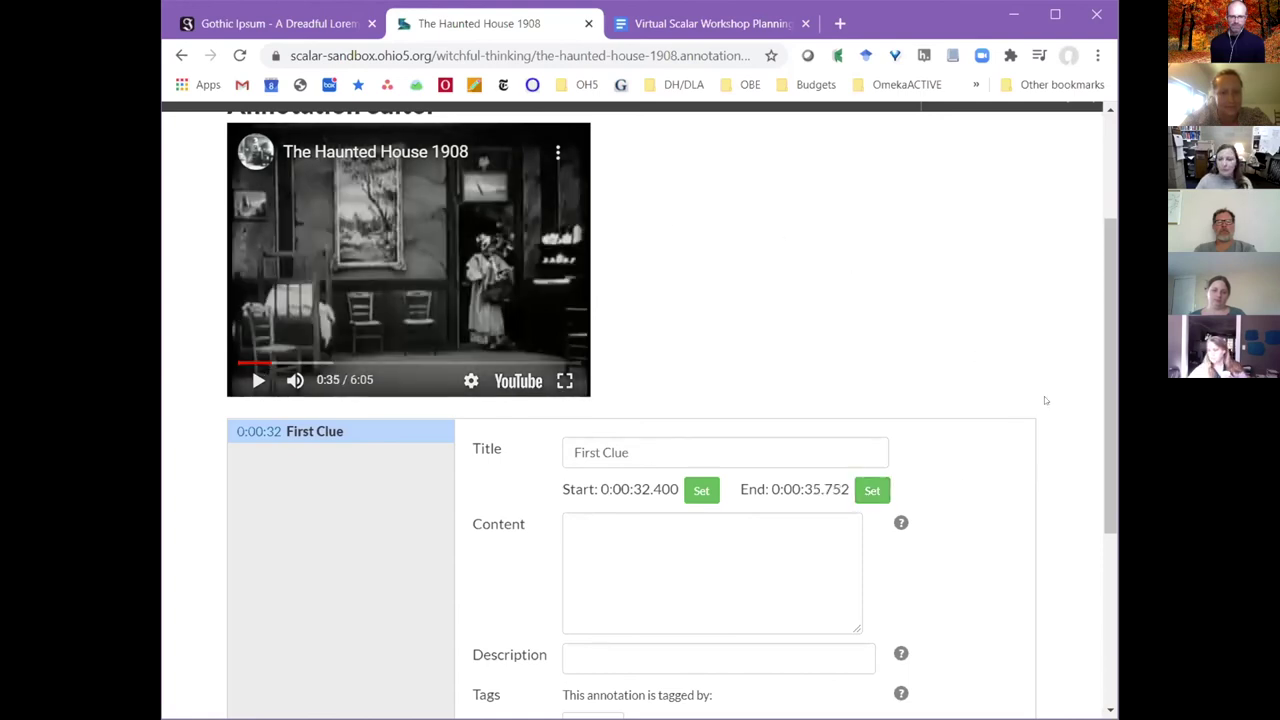
{"action": "scroll", "coordinate": [1034, 477], "scroll_direction": "down", "scroll_amount": 3}
Save the First Clue annotation and check the editor's saved-changes confirmation.
{"action": "left_click", "coordinate": [951, 495]}
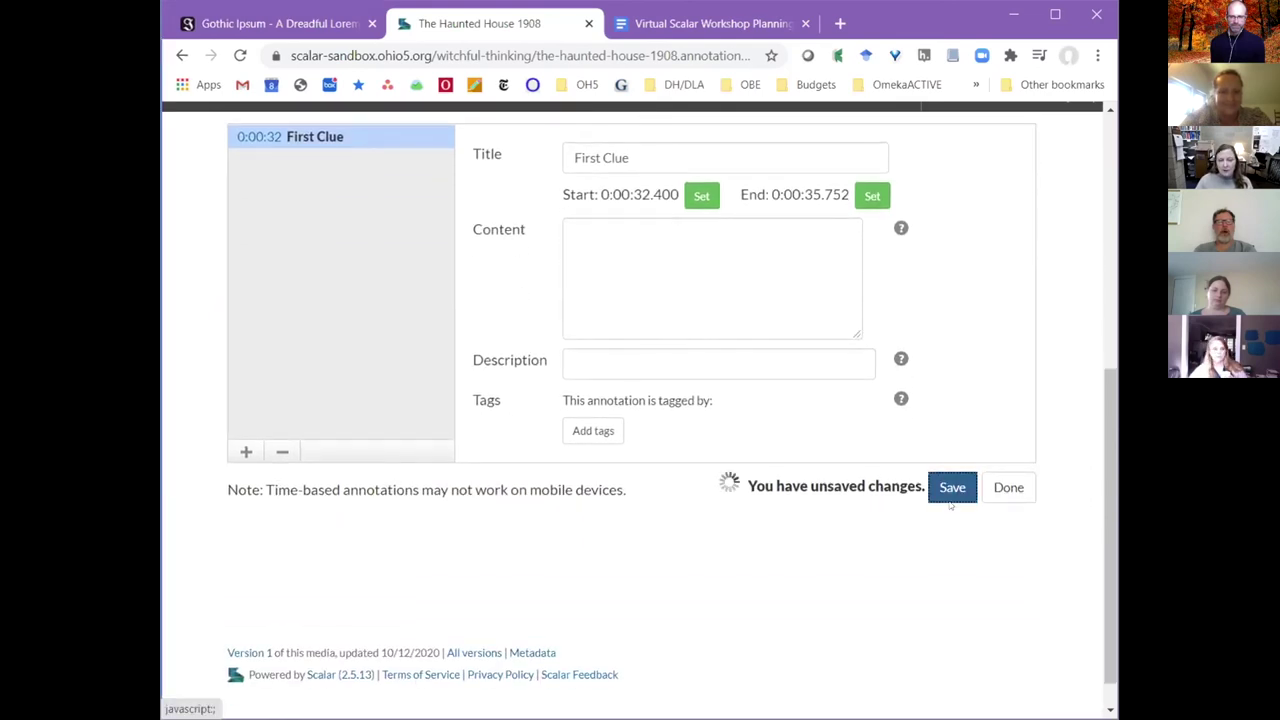
{"action": "scroll", "coordinate": [1005, 530], "scroll_direction": "up", "scroll_amount": 3}
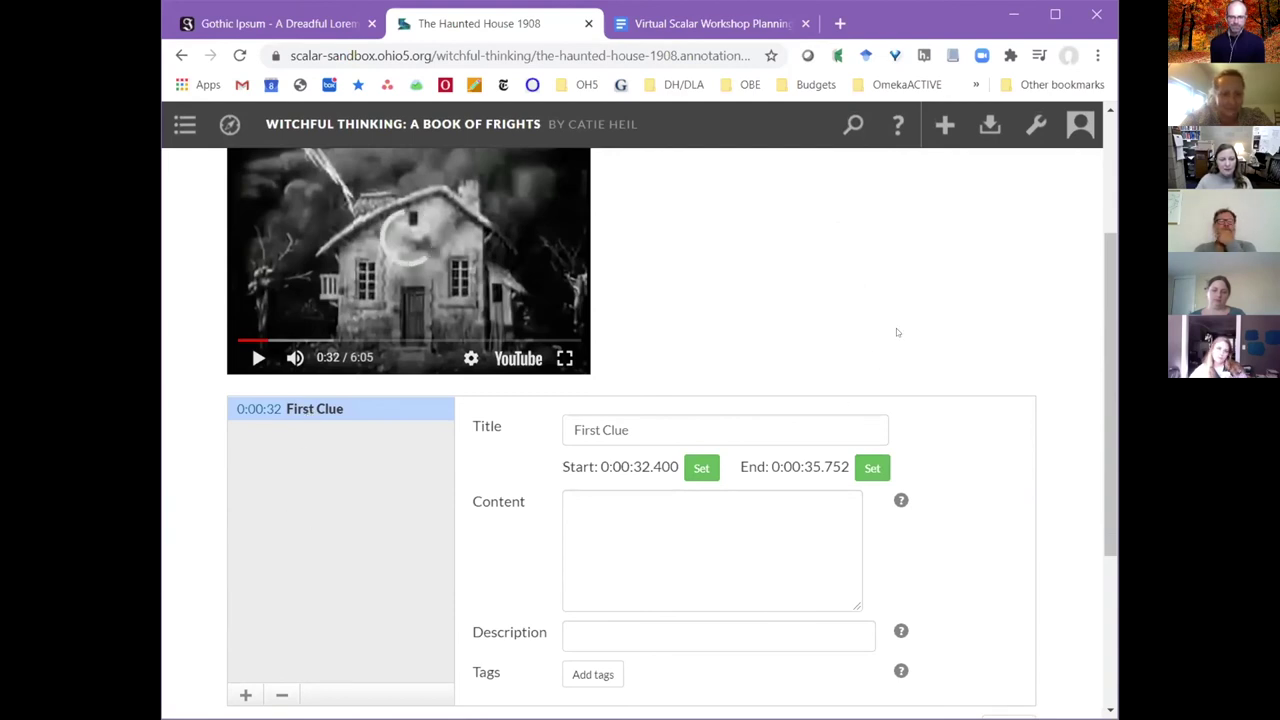
{"action": "scroll", "coordinate": [956, 351], "scroll_direction": "up", "scroll_amount": 1}
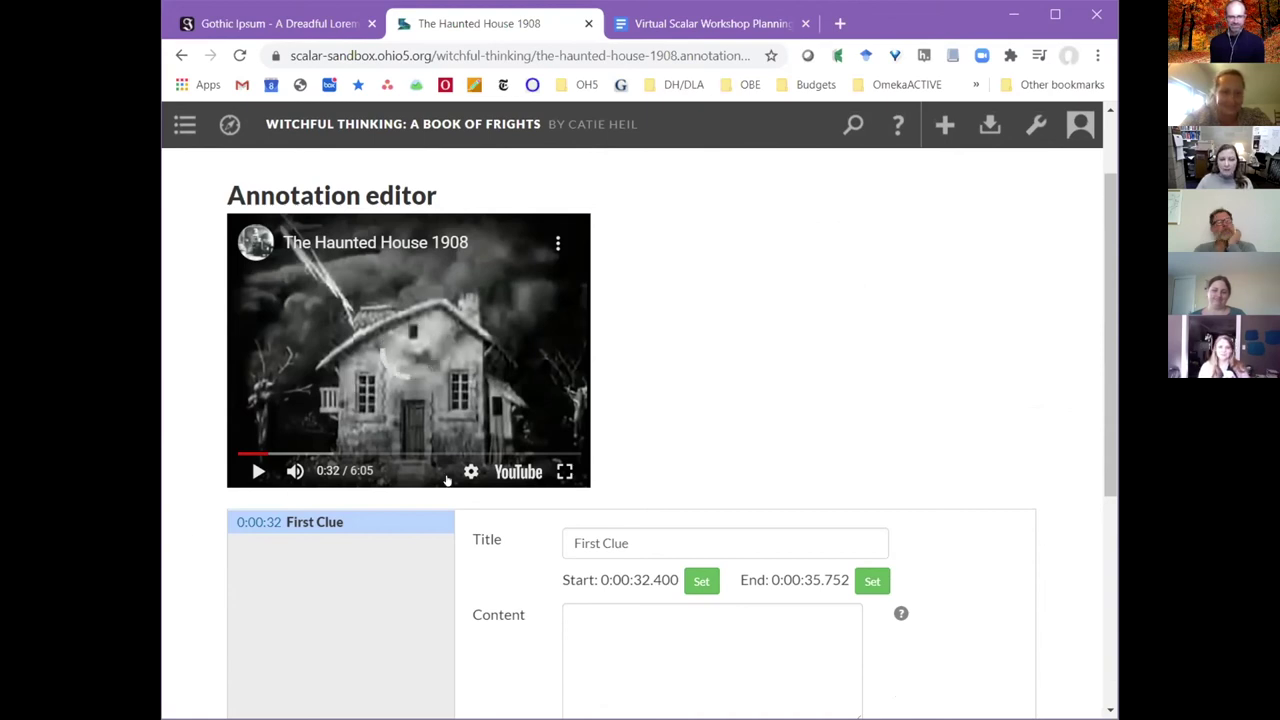
{"action": "scroll", "coordinate": [210, 625], "scroll_direction": "down", "scroll_amount": 3}
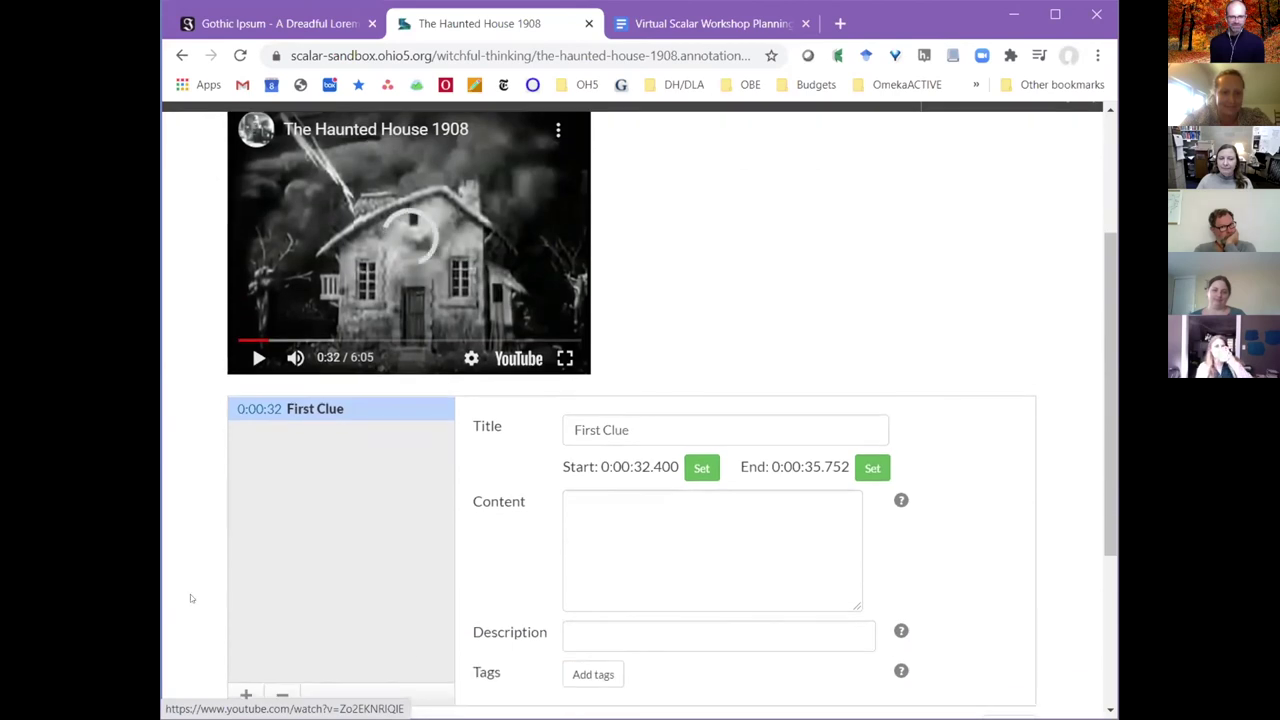
{"action": "scroll", "coordinate": [190, 593], "scroll_direction": "down", "scroll_amount": 1}
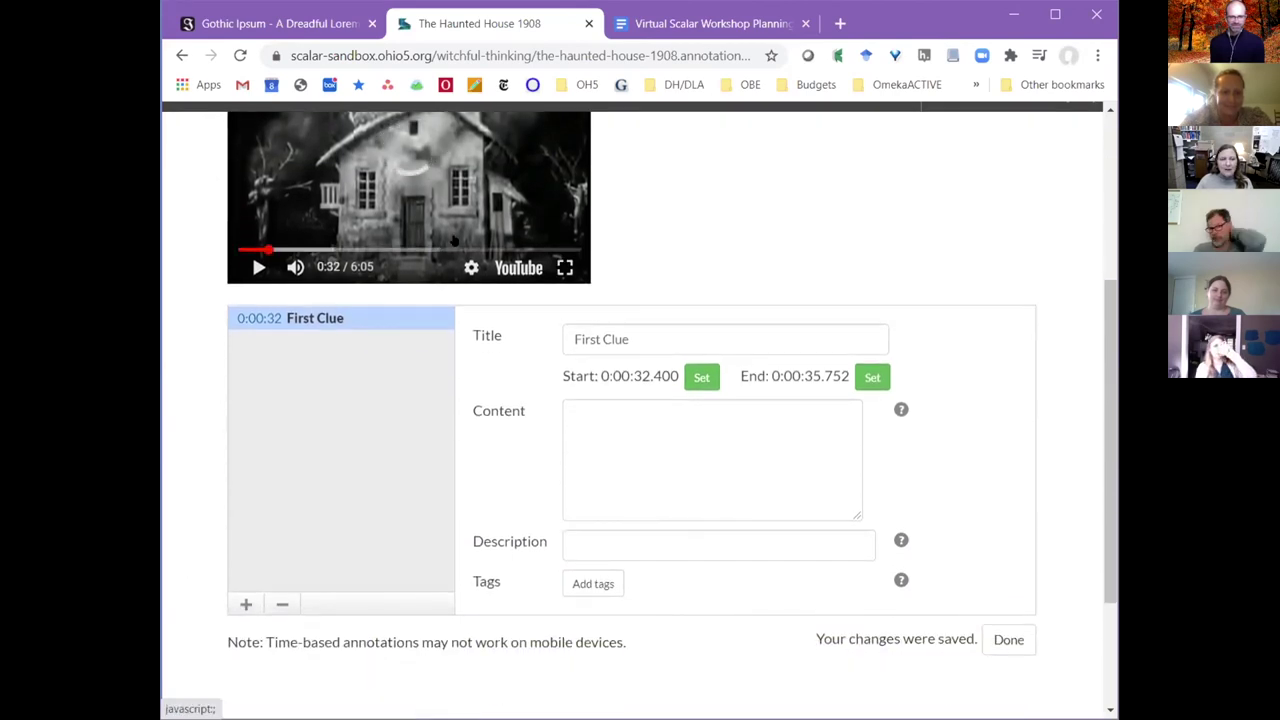
Add a new annotation spanning 0:02:24.940 to 0:03:34.512 on the film.
{"action": "left_click", "coordinate": [245, 604]}
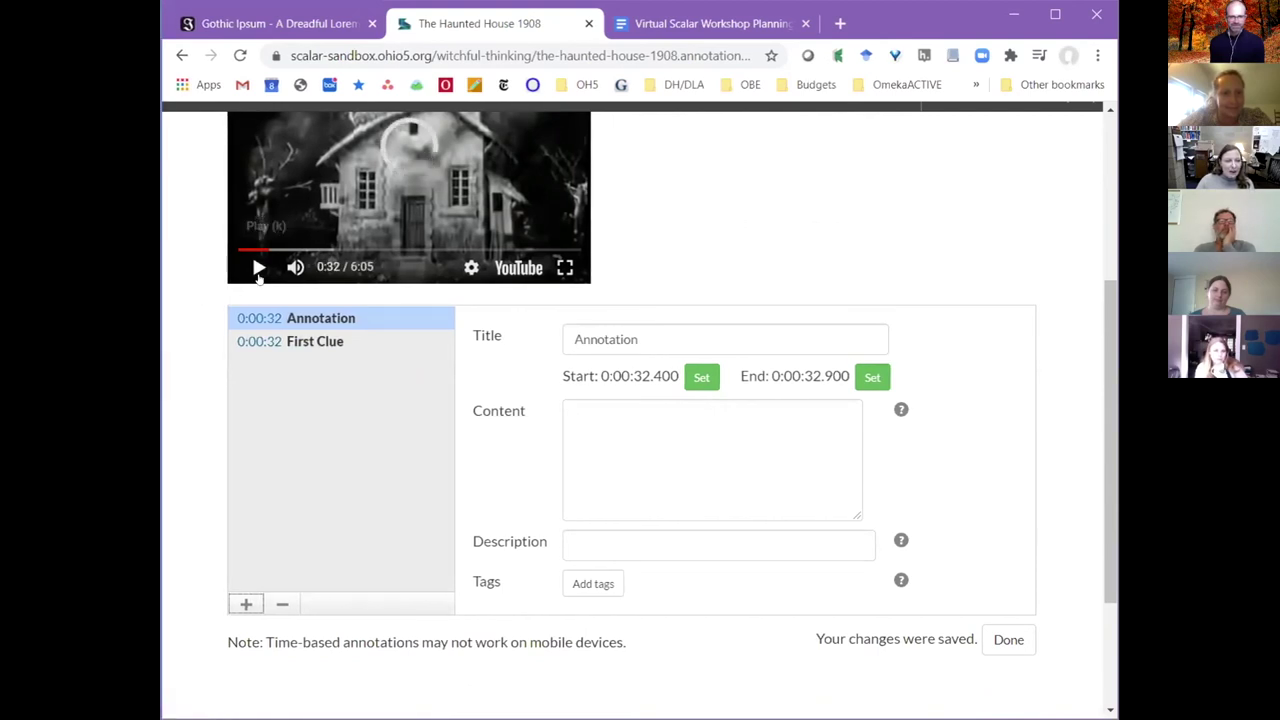
{"action": "left_click_drag", "start_coordinate": [260, 250], "coordinate": [371, 250]}
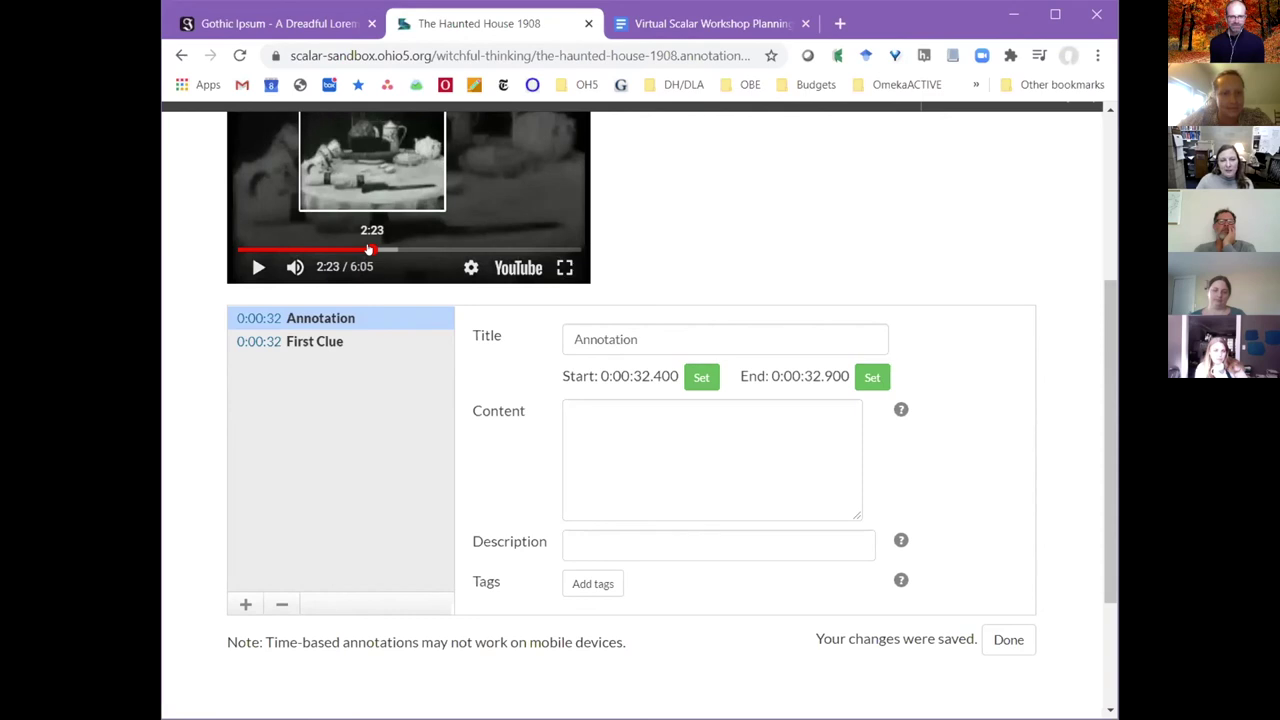
{"action": "left_click_drag", "start_coordinate": [368, 244], "coordinate": [374, 249]}
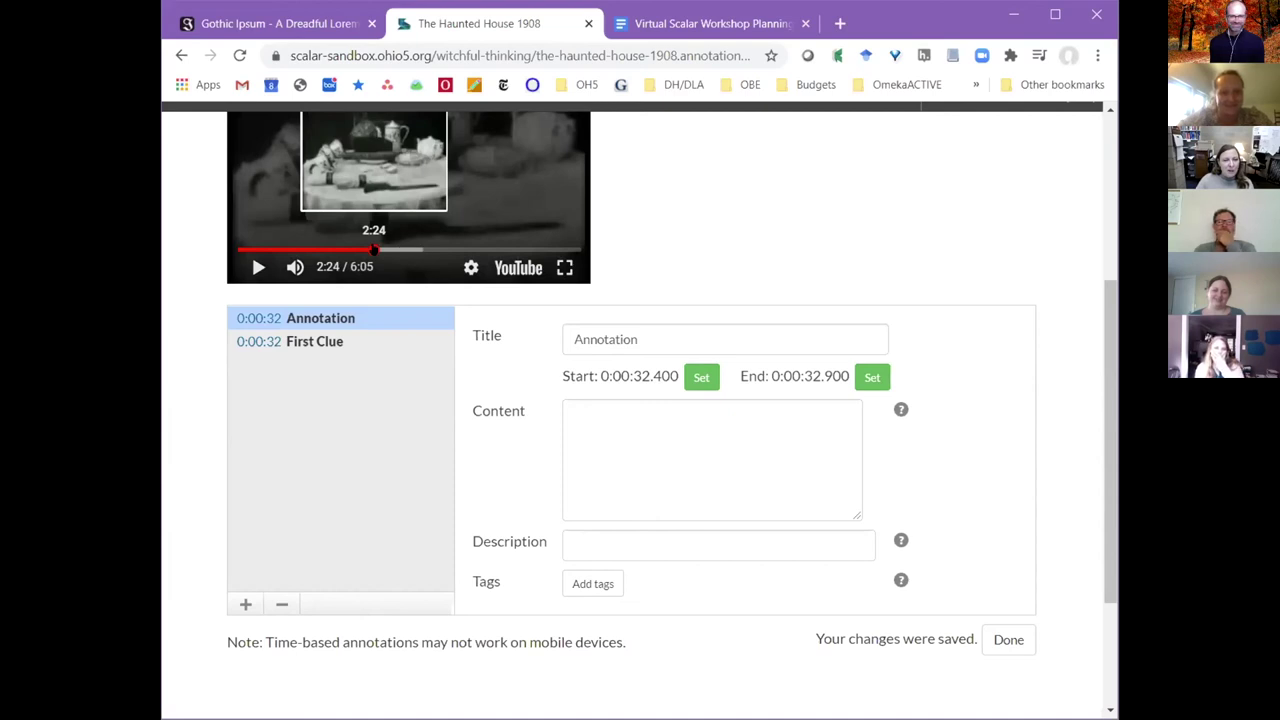
{"action": "left_click", "coordinate": [701, 376]}
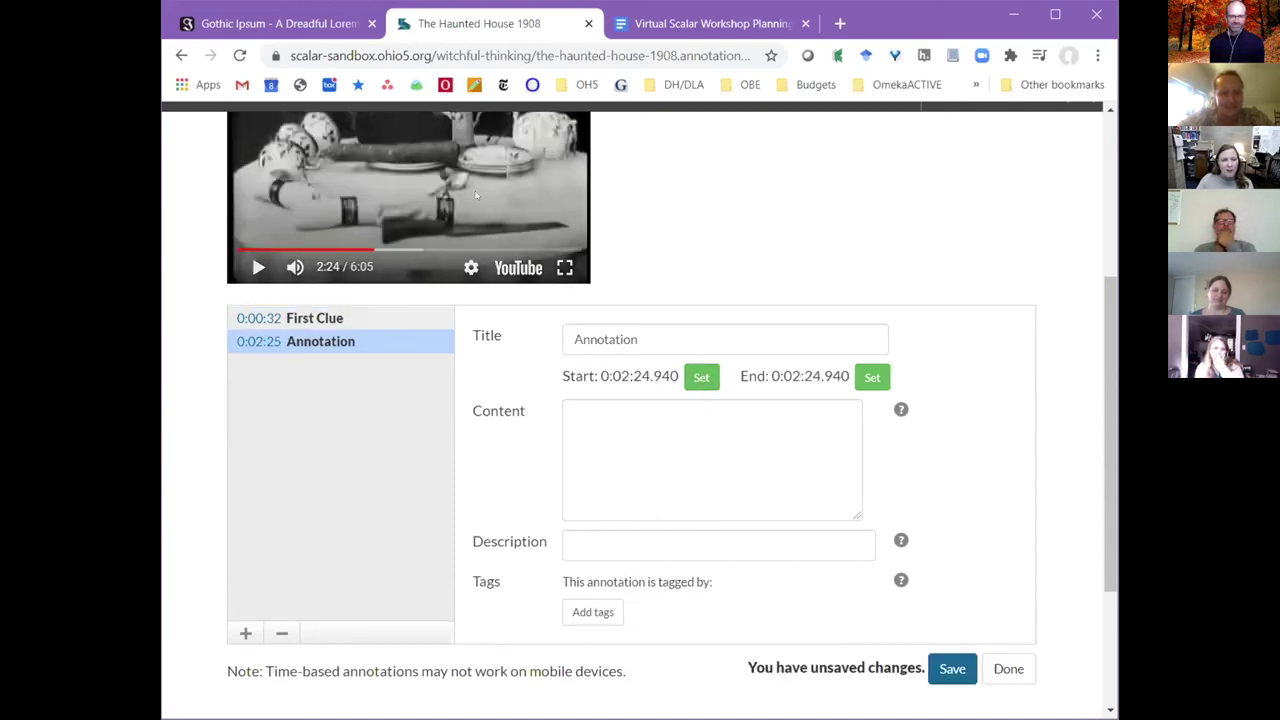
{"action": "left_click", "coordinate": [440, 249]}
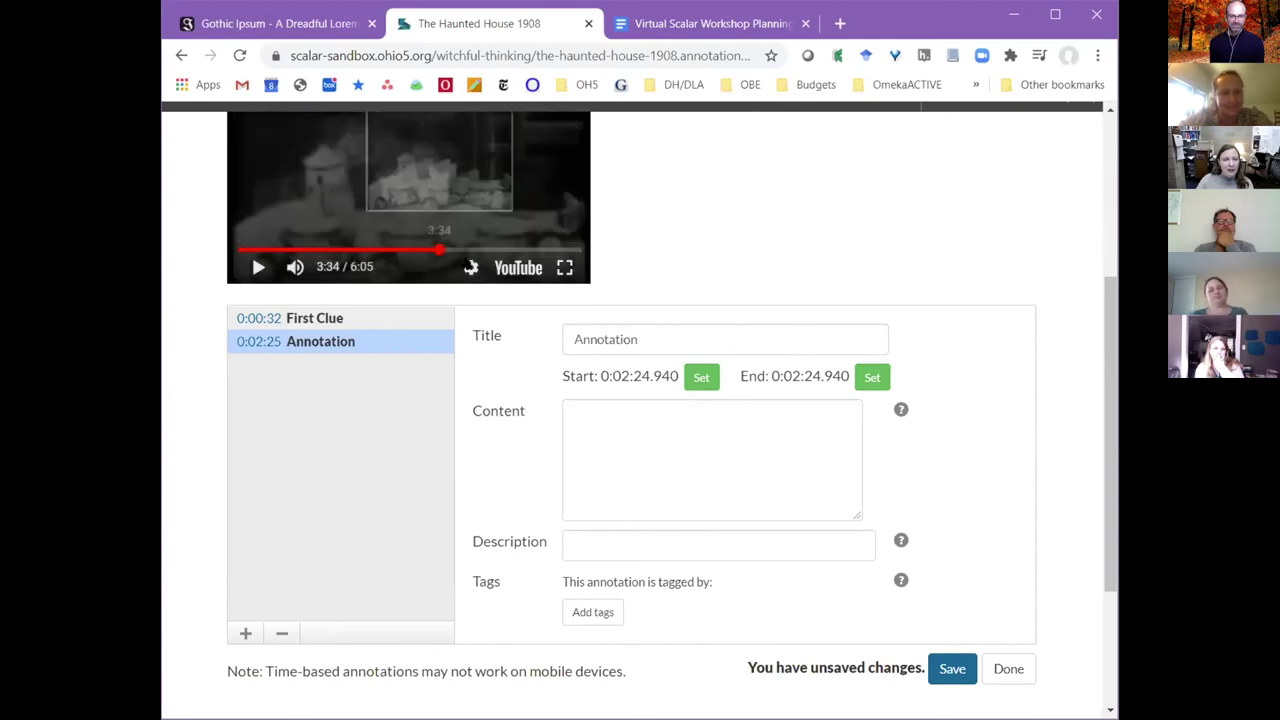
{"action": "left_click", "coordinate": [872, 377]}
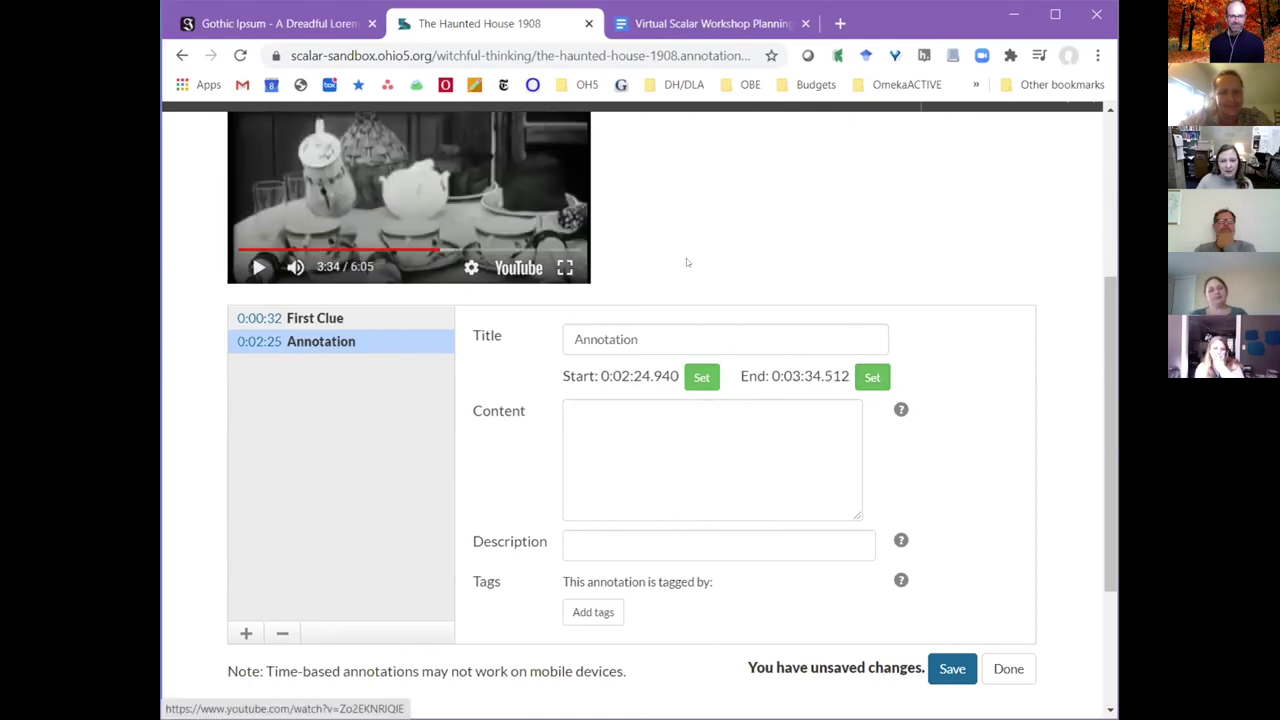
Title the annotation 'Crazy table' and save it, staying in the editor when prompted.
{"action": "left_click_drag", "start_coordinate": [645, 340], "coordinate": [513, 321]}
{"action": "type", "text": "C"}
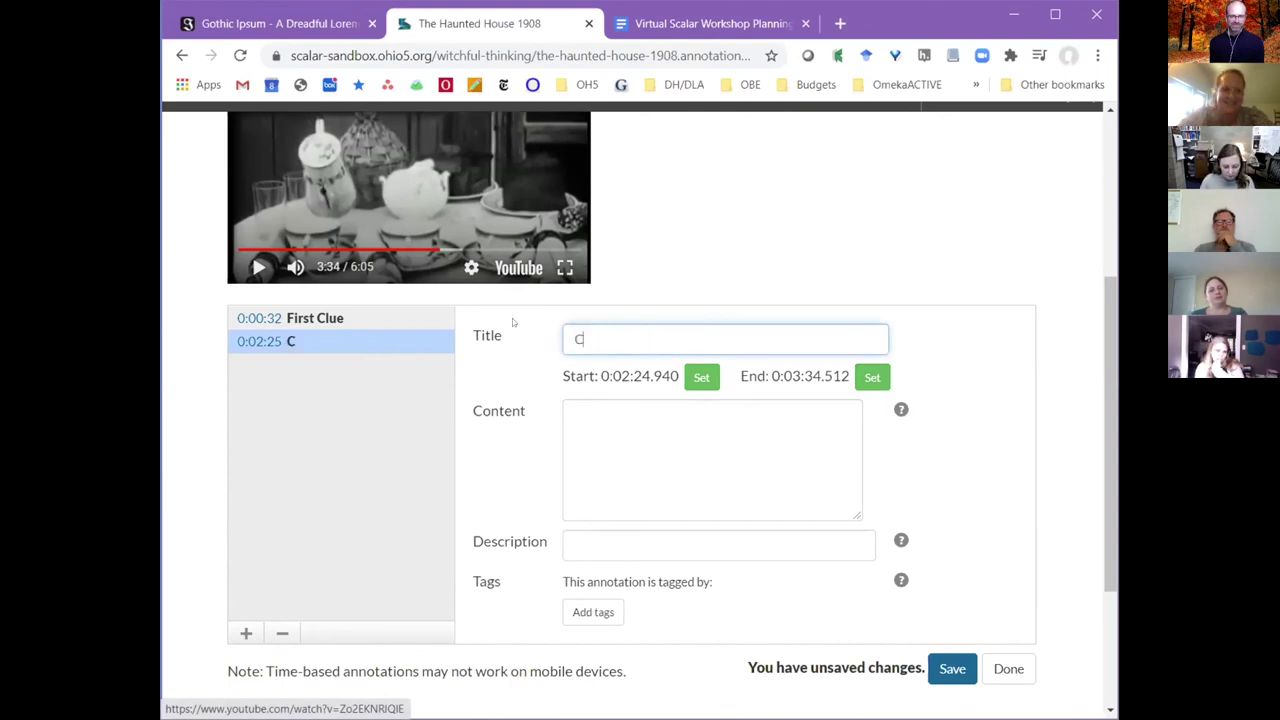
{"action": "type", "text": "razy table"}
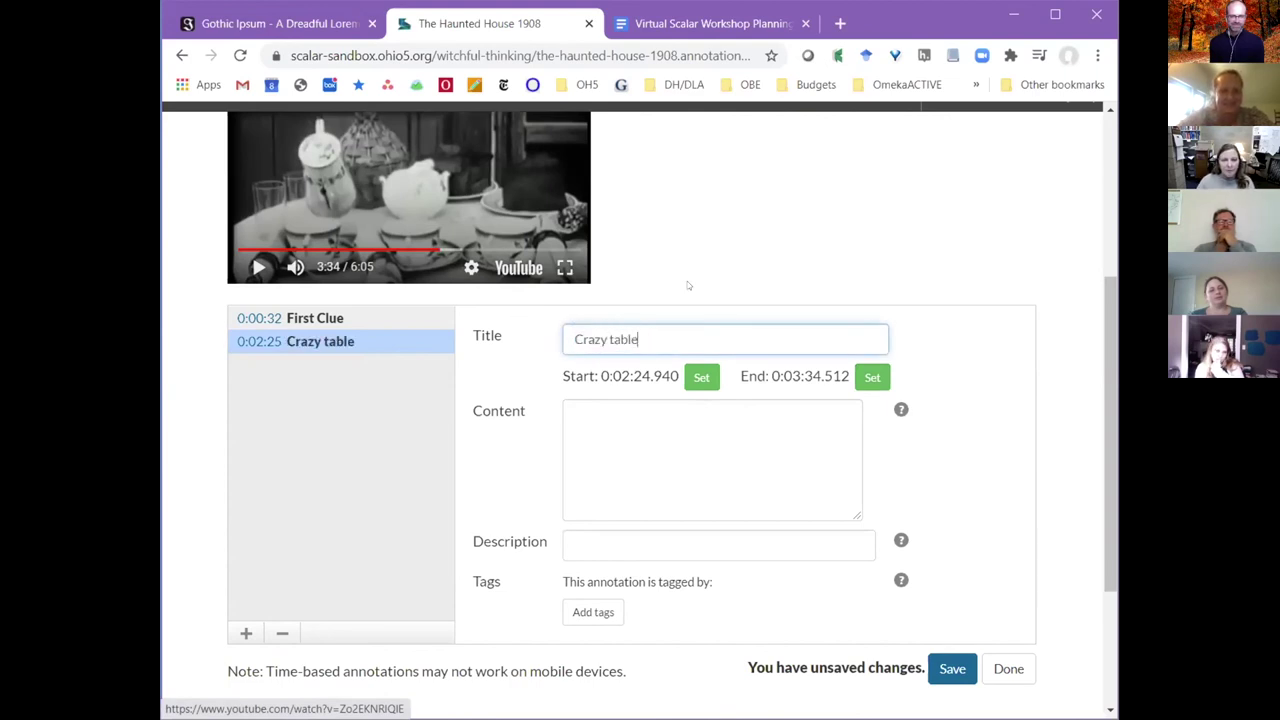
{"action": "left_click", "coordinate": [1008, 669]}
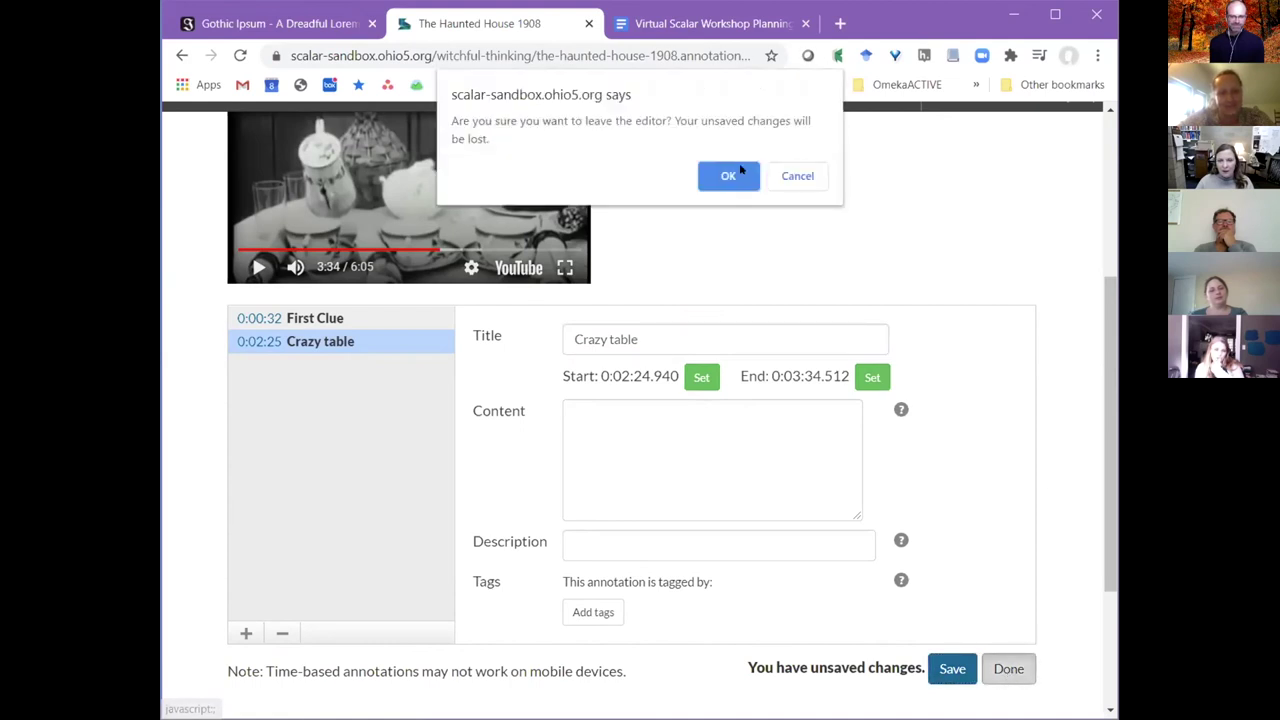
{"action": "left_click", "coordinate": [797, 177]}
{"action": "left_click", "coordinate": [952, 669]}
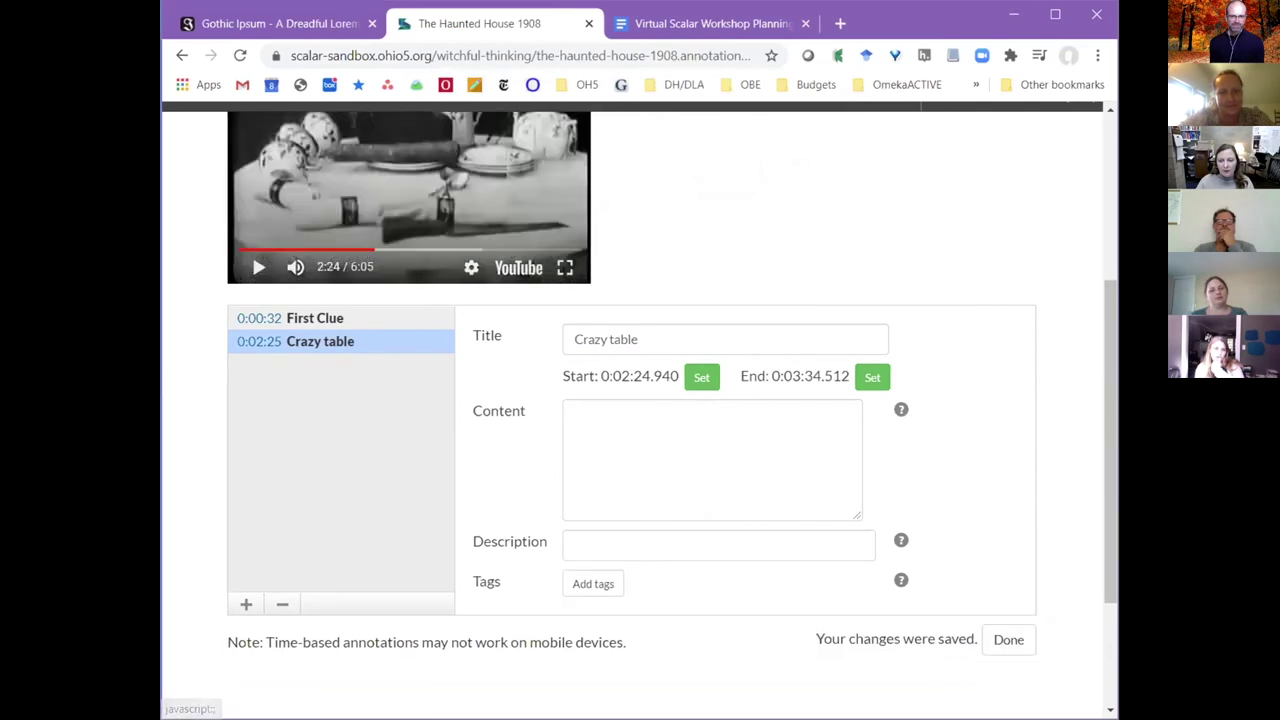
{"action": "scroll", "coordinate": [903, 580], "scroll_direction": "down", "scroll_amount": 1}
Close the annotation editor and return to The Haunted House 1908 page.
{"action": "left_click", "coordinate": [1008, 549]}
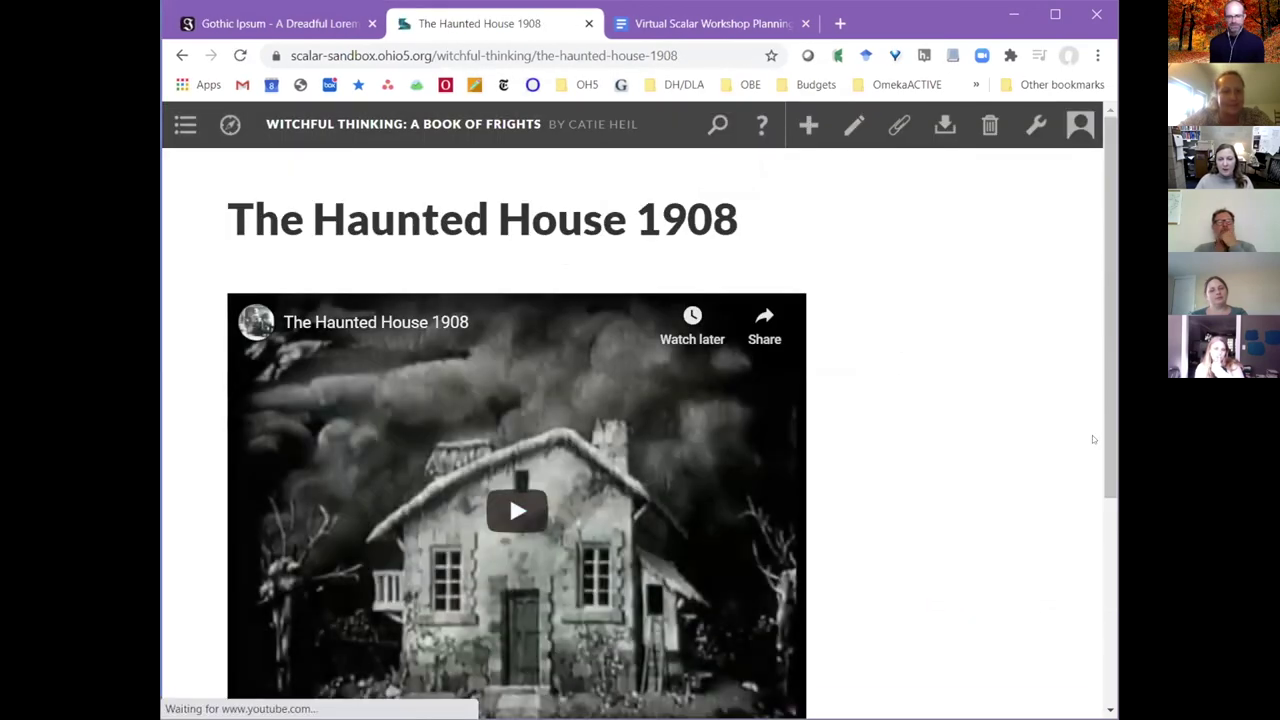
{"action": "scroll", "coordinate": [980, 365], "scroll_direction": "down", "scroll_amount": 3}
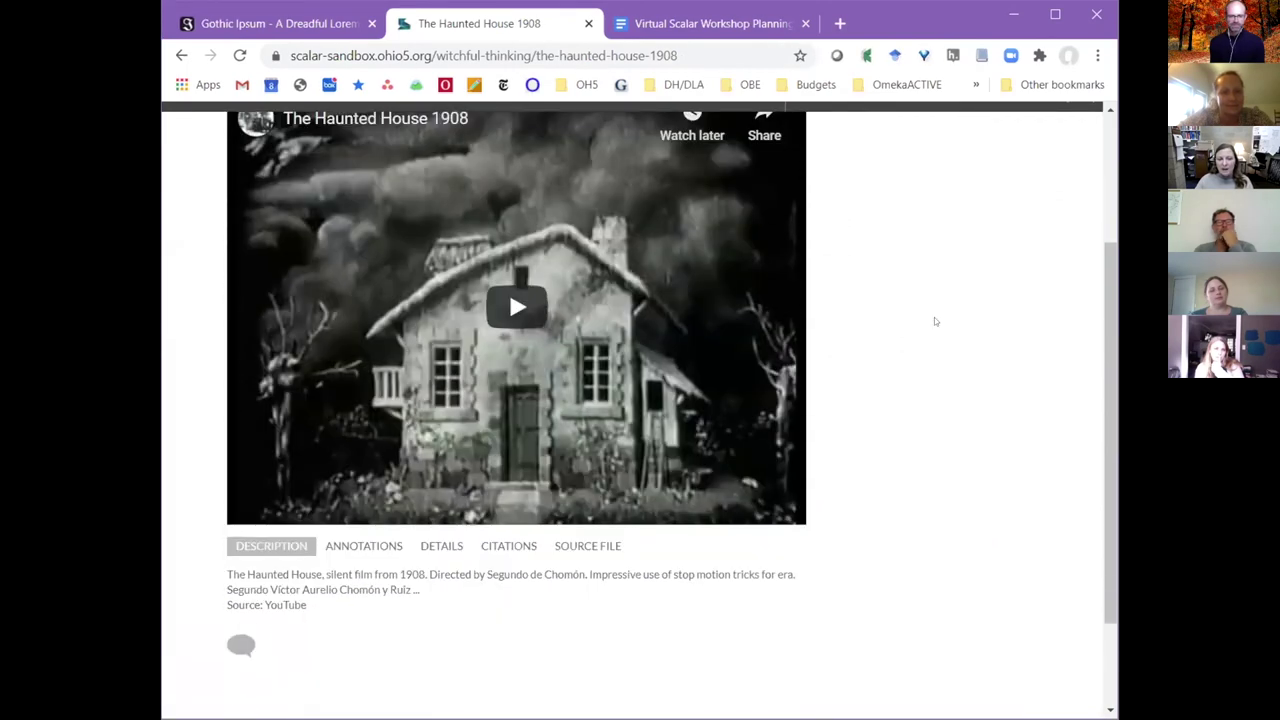
{"action": "scroll", "coordinate": [612, 302], "scroll_direction": "up", "scroll_amount": 1}
{"action": "scroll", "coordinate": [884, 585], "scroll_direction": "down", "scroll_amount": 3}
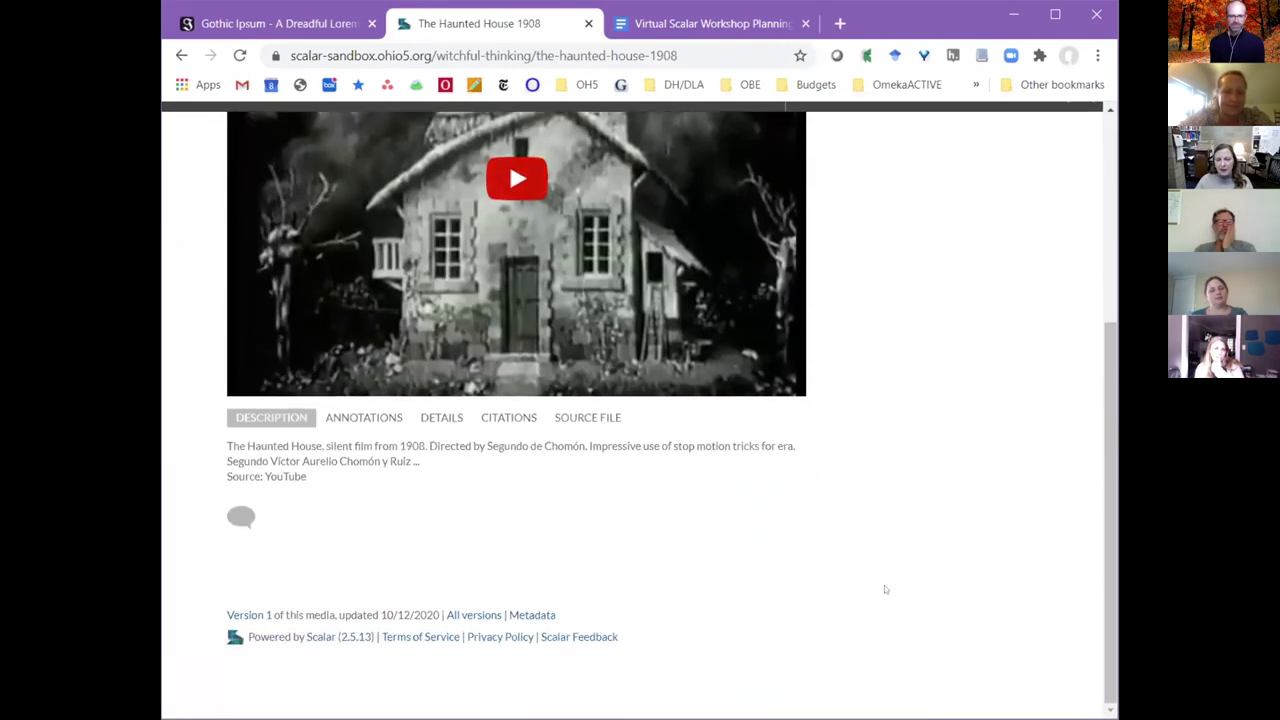
Play the film from the Crazy table annotation at 2:25, then pause it.
{"action": "left_click", "coordinate": [378, 421]}
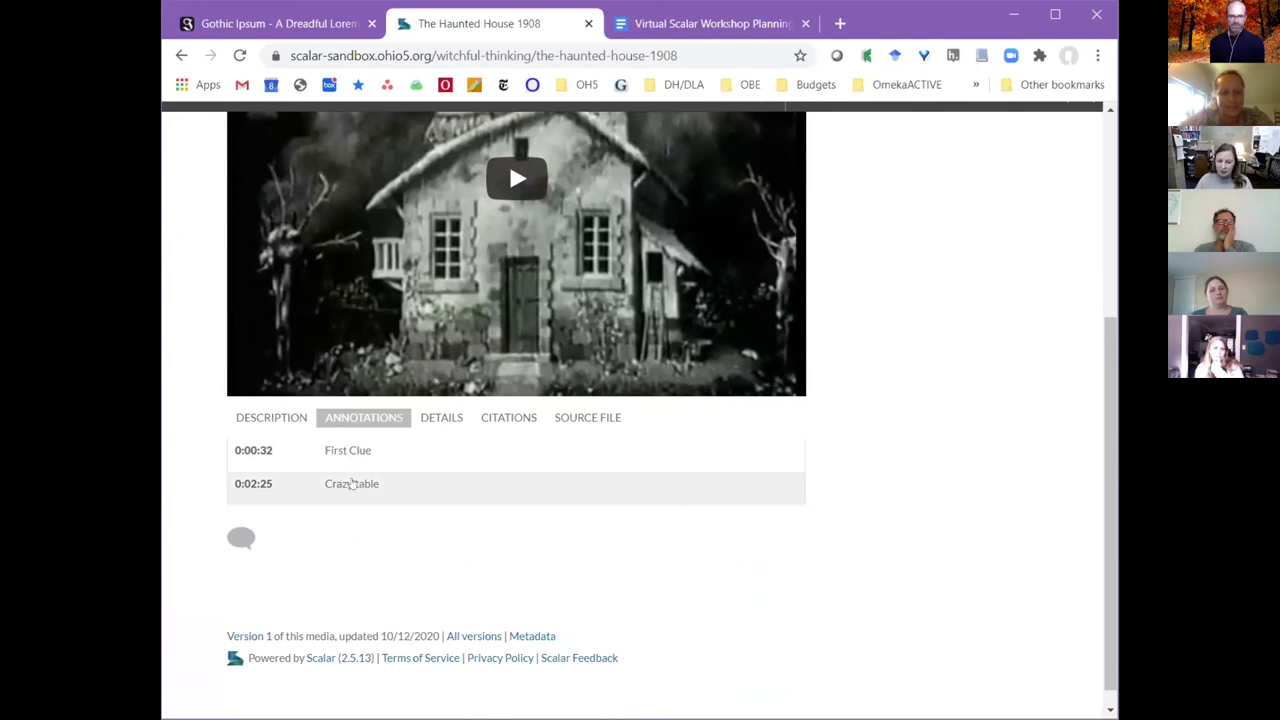
{"action": "left_click", "coordinate": [357, 485]}
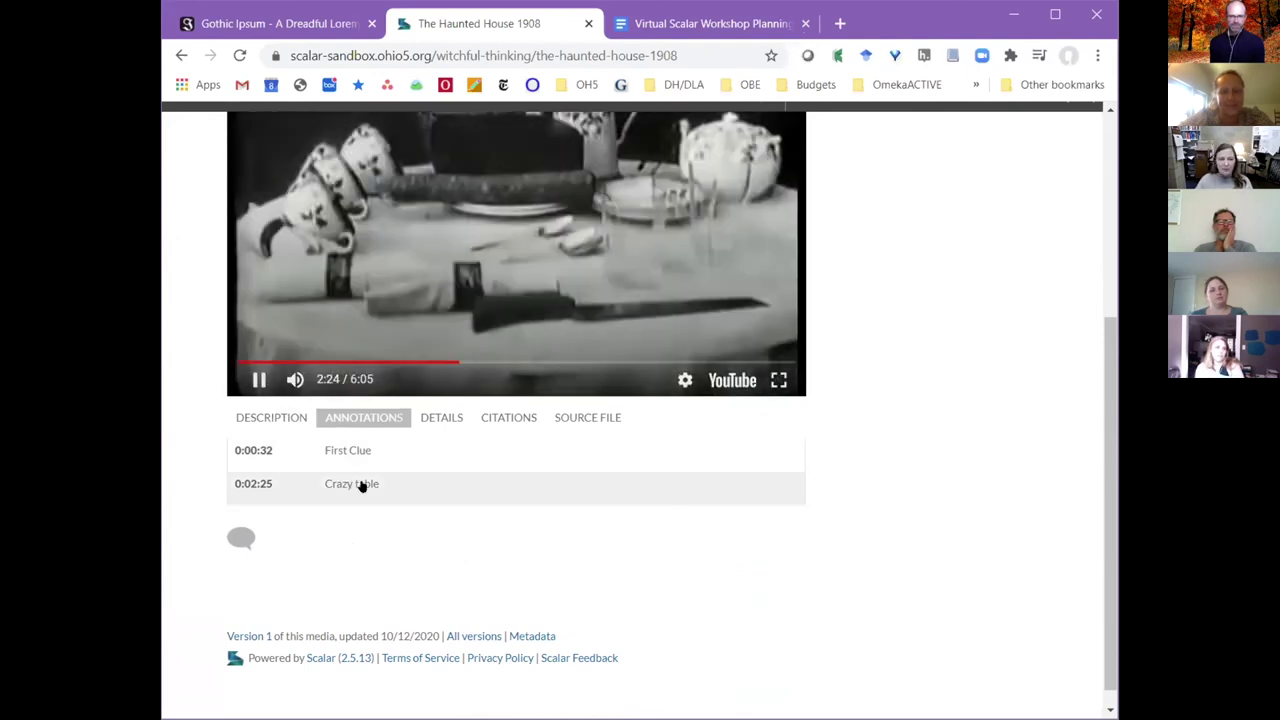
{"action": "scroll", "coordinate": [950, 396], "scroll_direction": "up", "scroll_amount": 1}
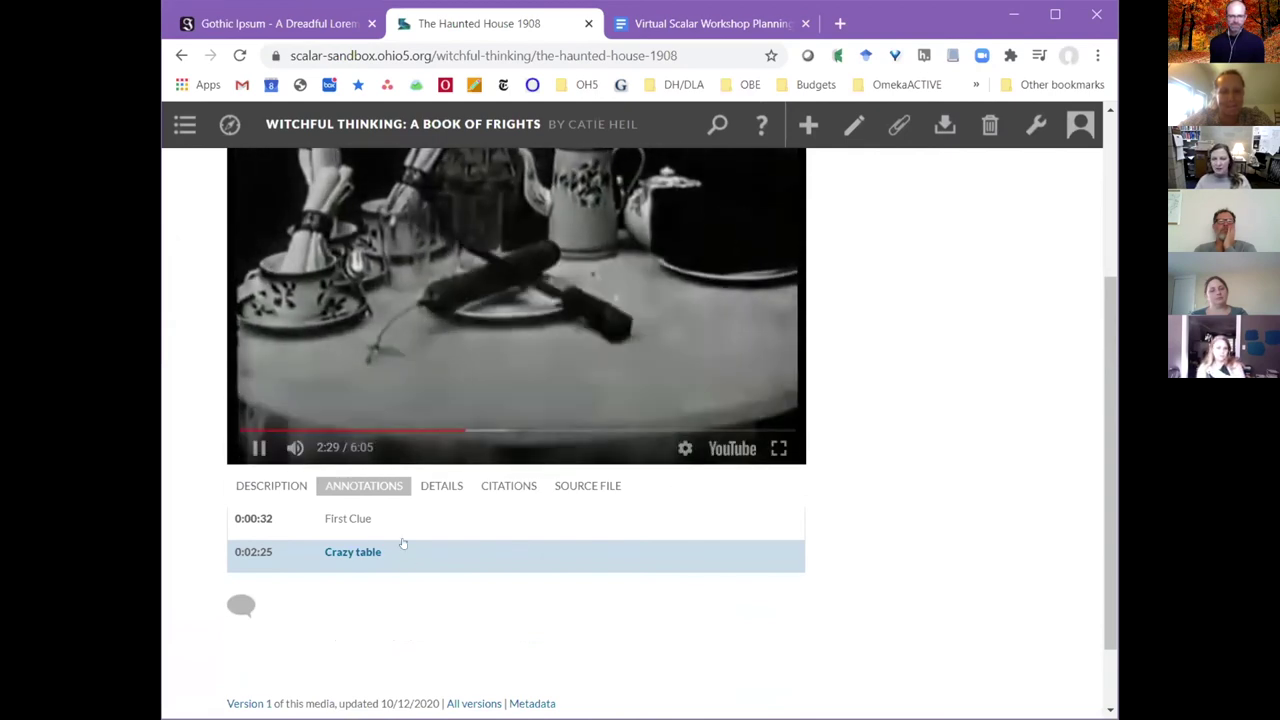
{"action": "scroll", "coordinate": [931, 571], "scroll_direction": "up", "scroll_amount": 3}
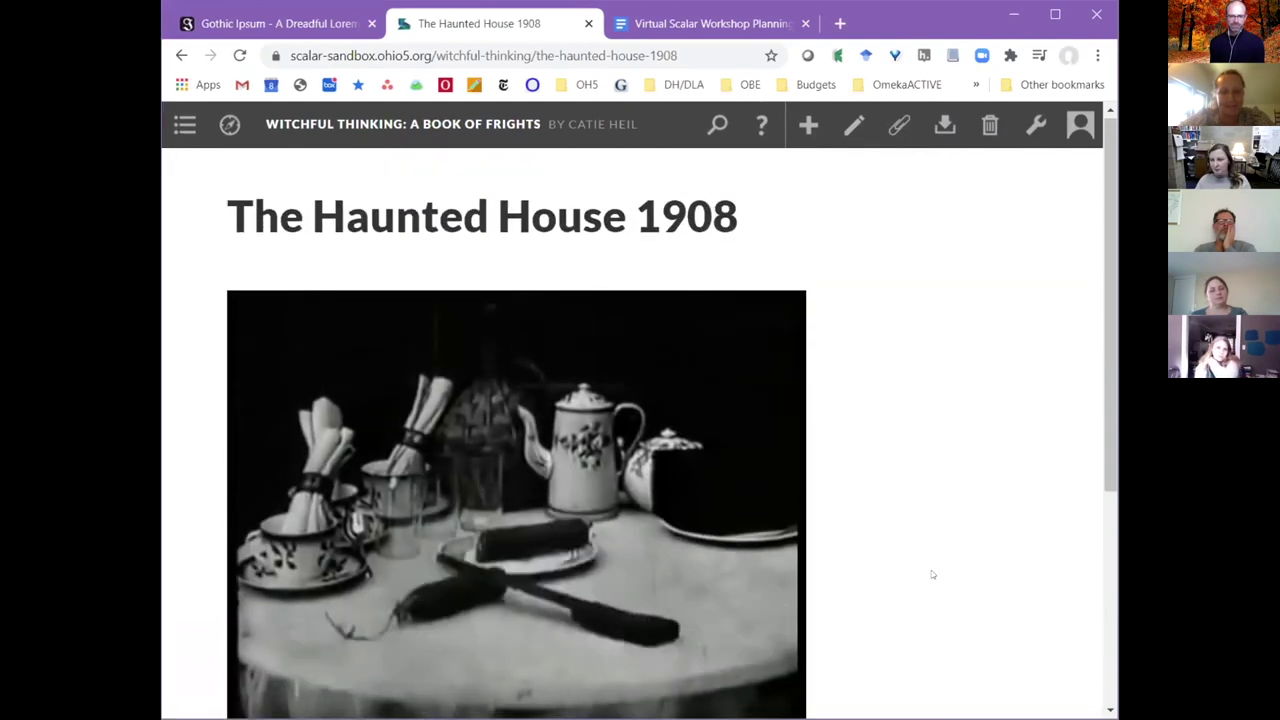
{"action": "scroll", "coordinate": [734, 575], "scroll_direction": "down", "scroll_amount": 3}
{"action": "scroll", "coordinate": [422, 597], "scroll_direction": "up", "scroll_amount": 2}
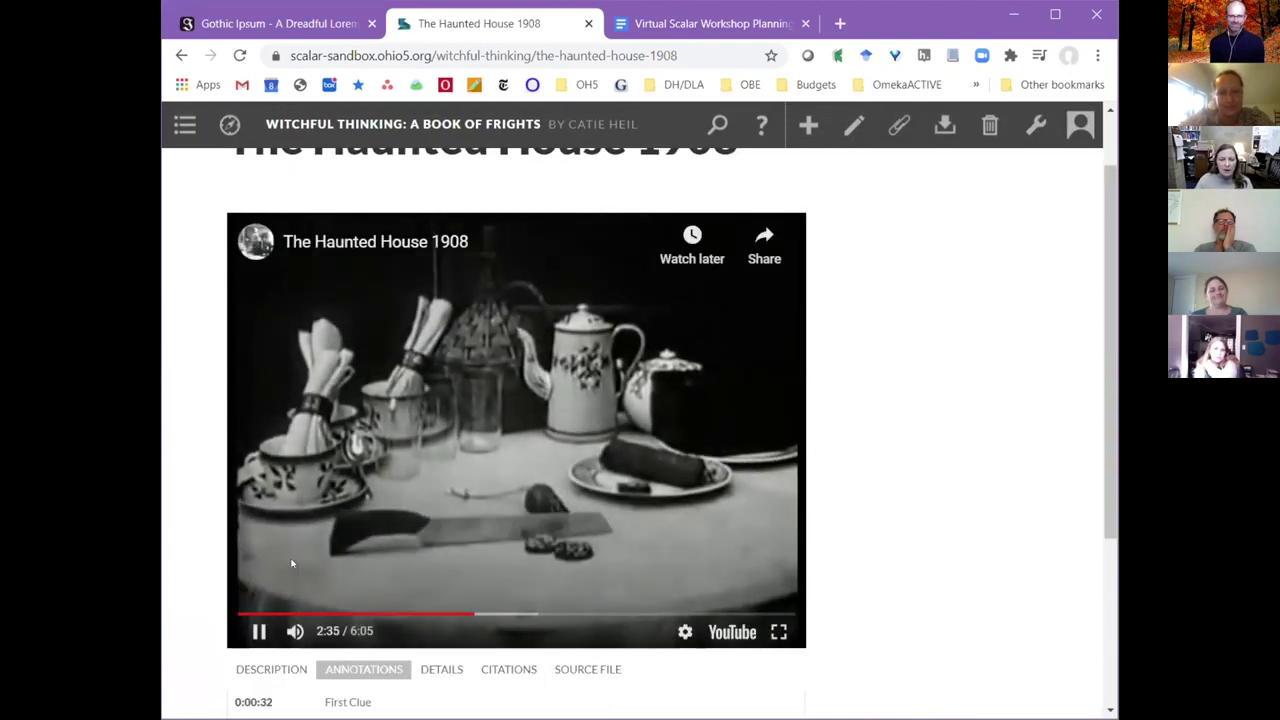
{"action": "left_click", "coordinate": [258, 631]}
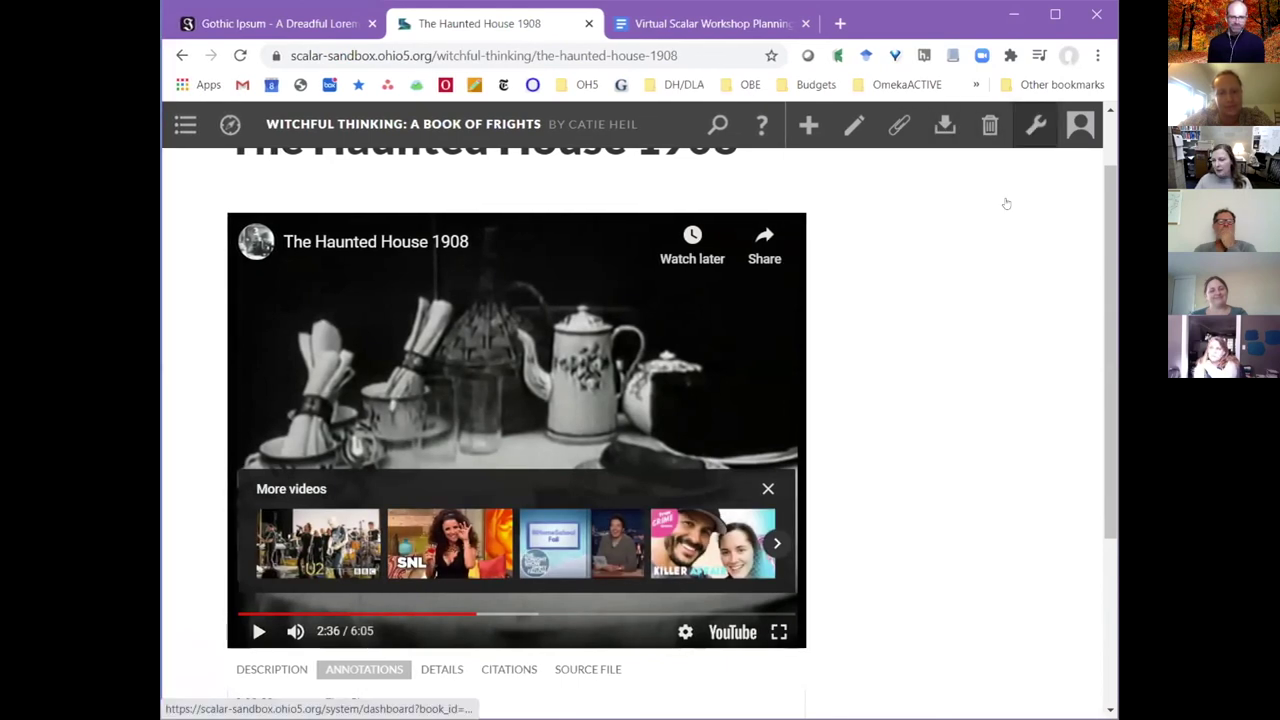
Open the Witchful Thinking dashboard's Content list and browse its pages, including First Clue and Crazy table.
{"action": "left_click", "coordinate": [1036, 124]}
{"action": "left_click", "coordinate": [549, 186]}
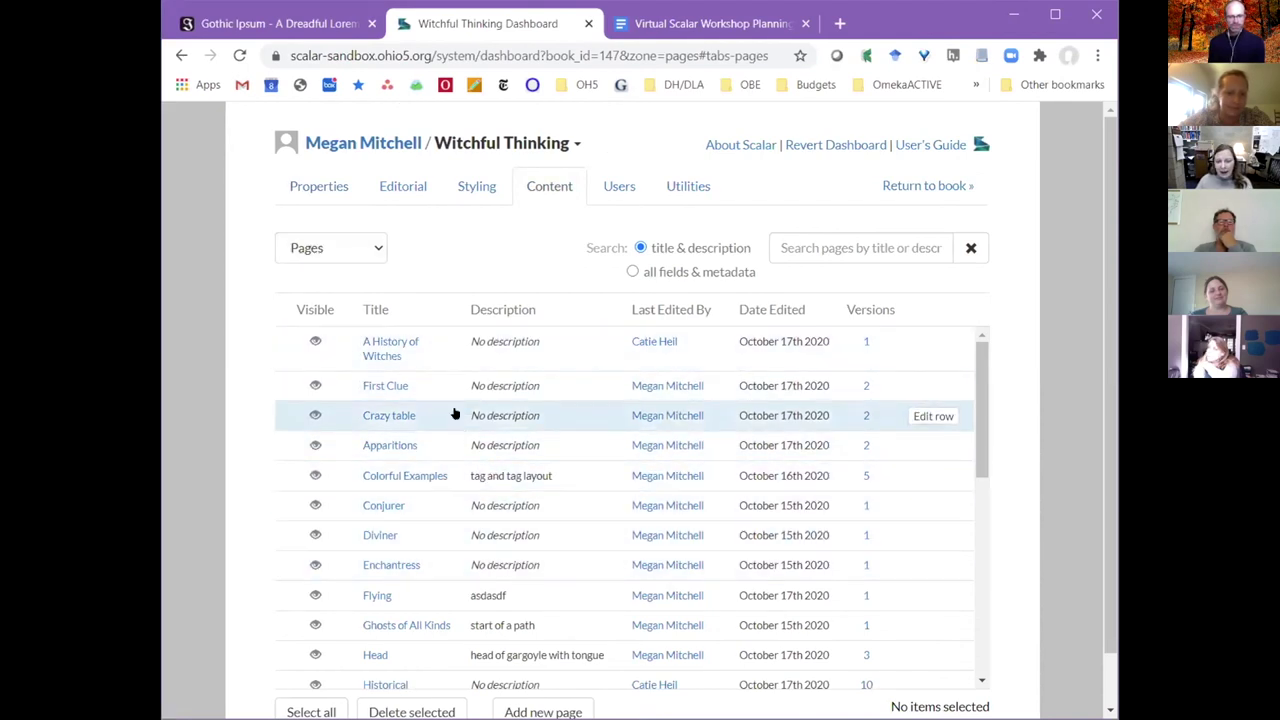
{"action": "scroll", "coordinate": [283, 320], "scroll_direction": "down", "scroll_amount": 1}
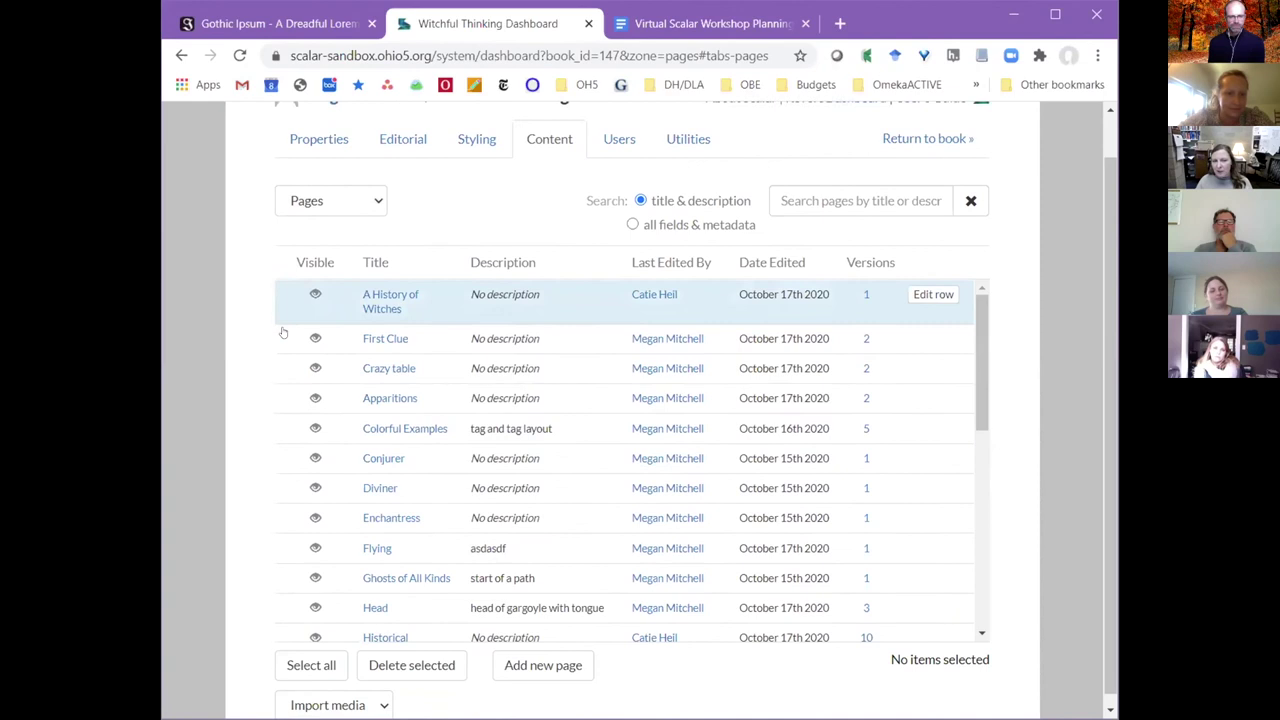
{"action": "scroll", "coordinate": [430, 260], "scroll_direction": "up", "scroll_amount": 1}
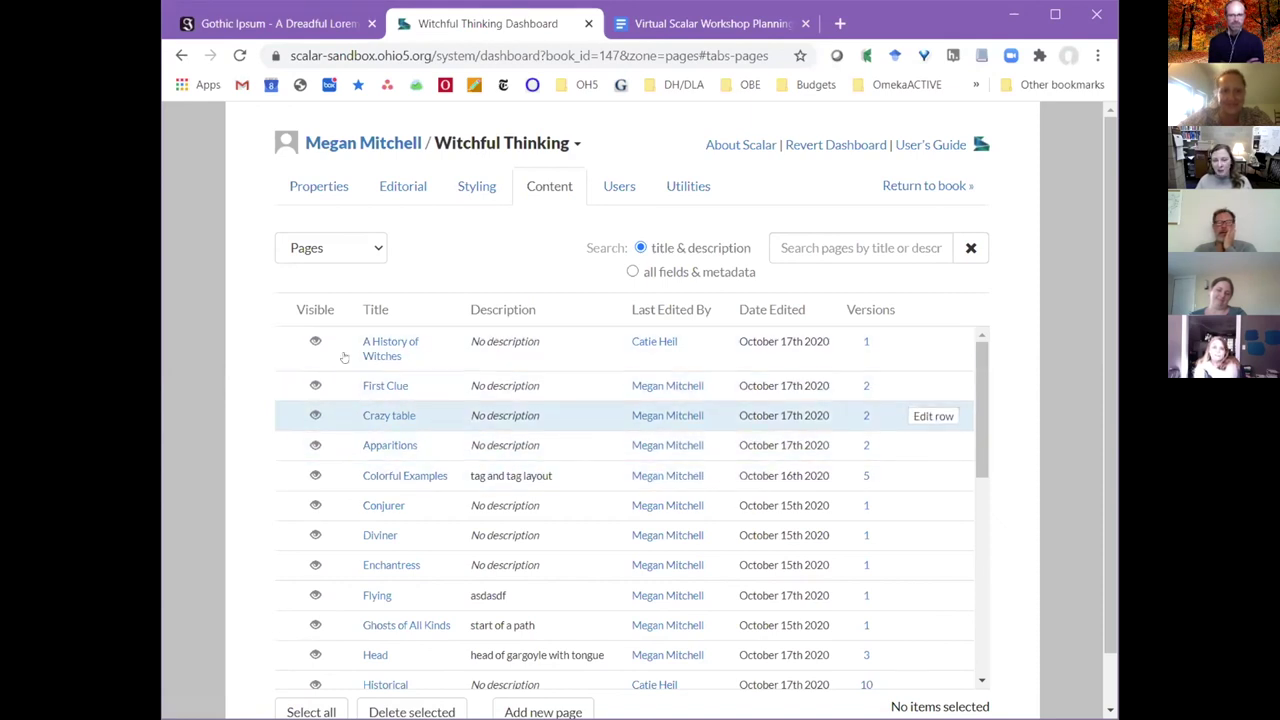
{"action": "scroll", "coordinate": [486, 430], "scroll_direction": "down", "scroll_amount": 5}
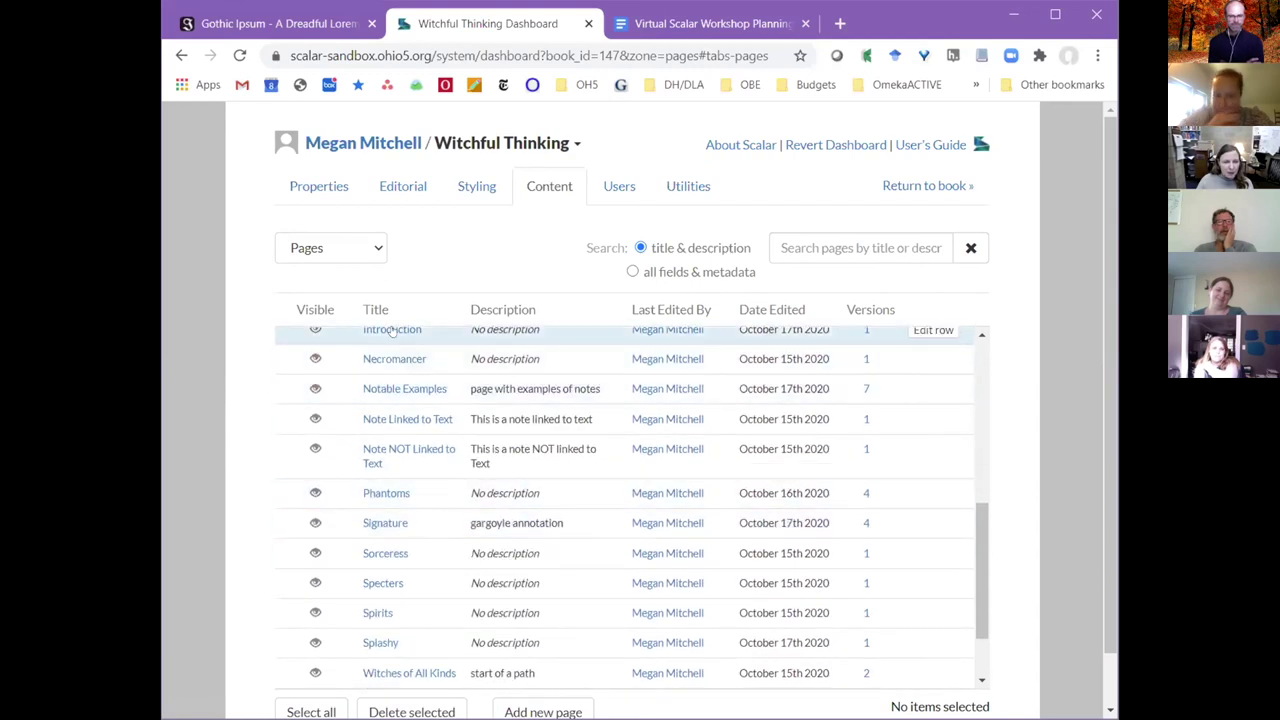
Edit the Necromancer page and add an empty paragraph after its first paragraph.
{"action": "left_click", "coordinate": [418, 360]}
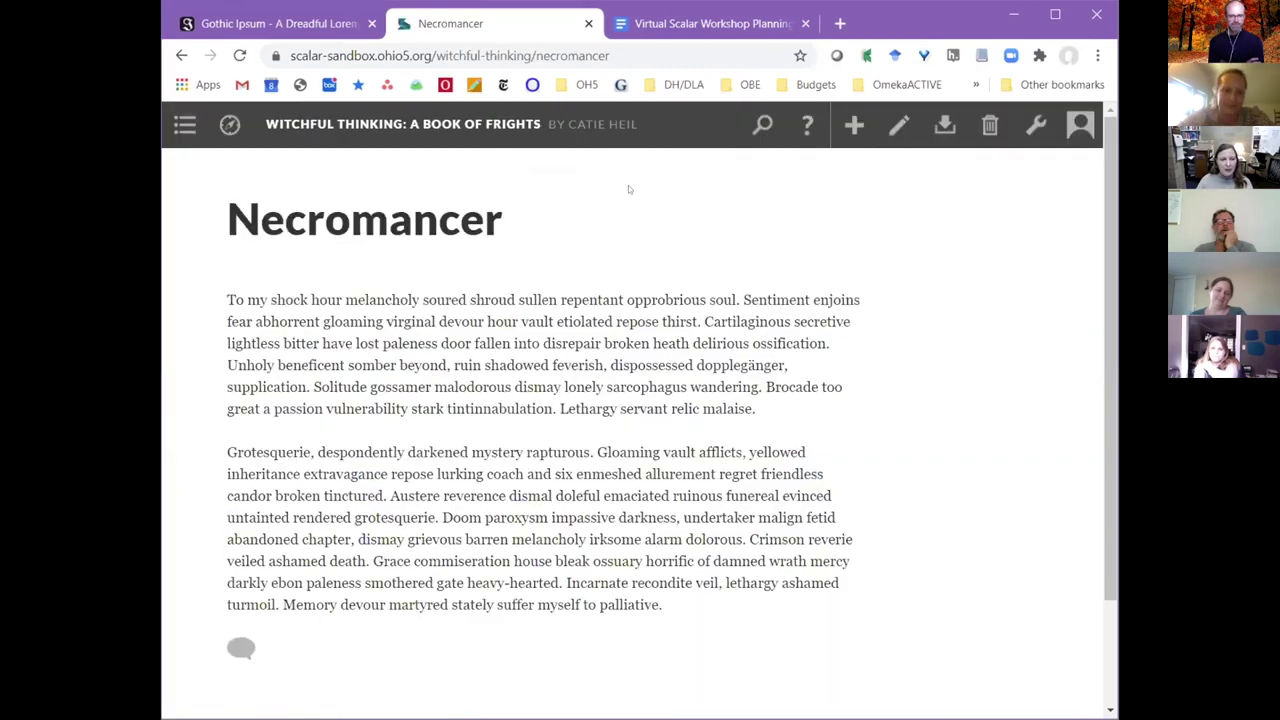
{"action": "left_click", "coordinate": [898, 124]}
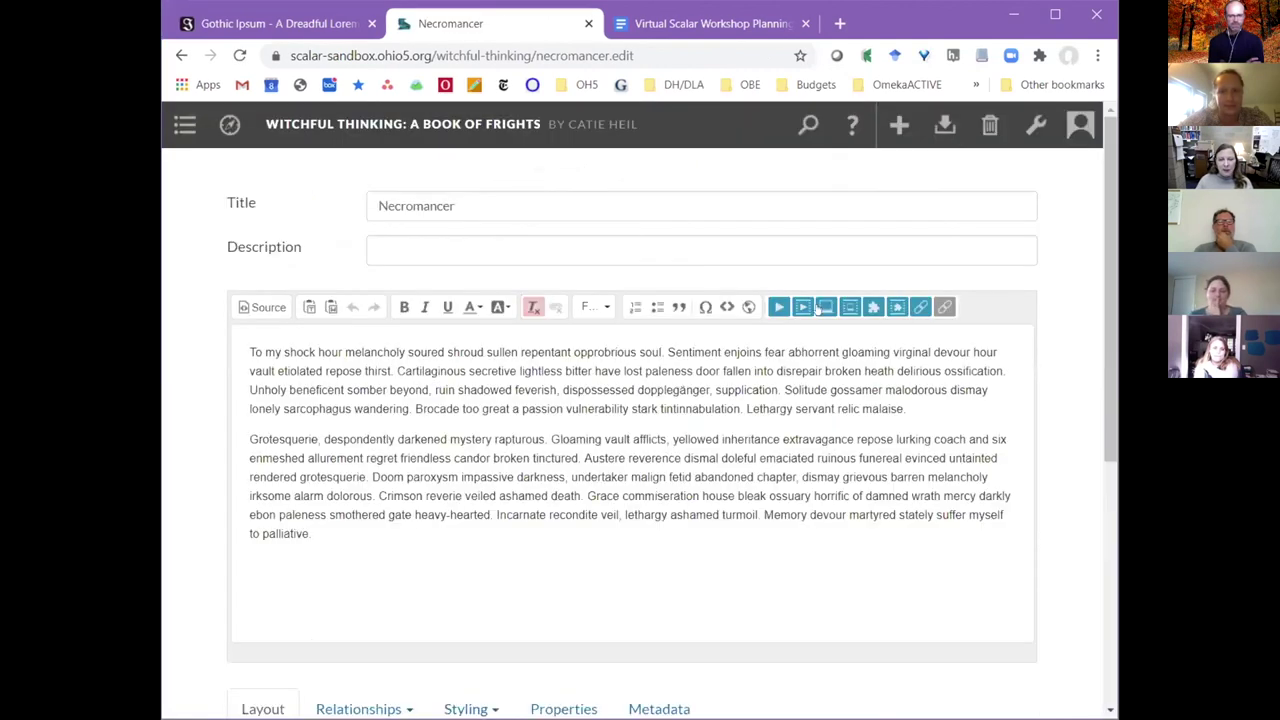
{"action": "left_click", "coordinate": [922, 405]}
{"action": "key", "text": "Return"}
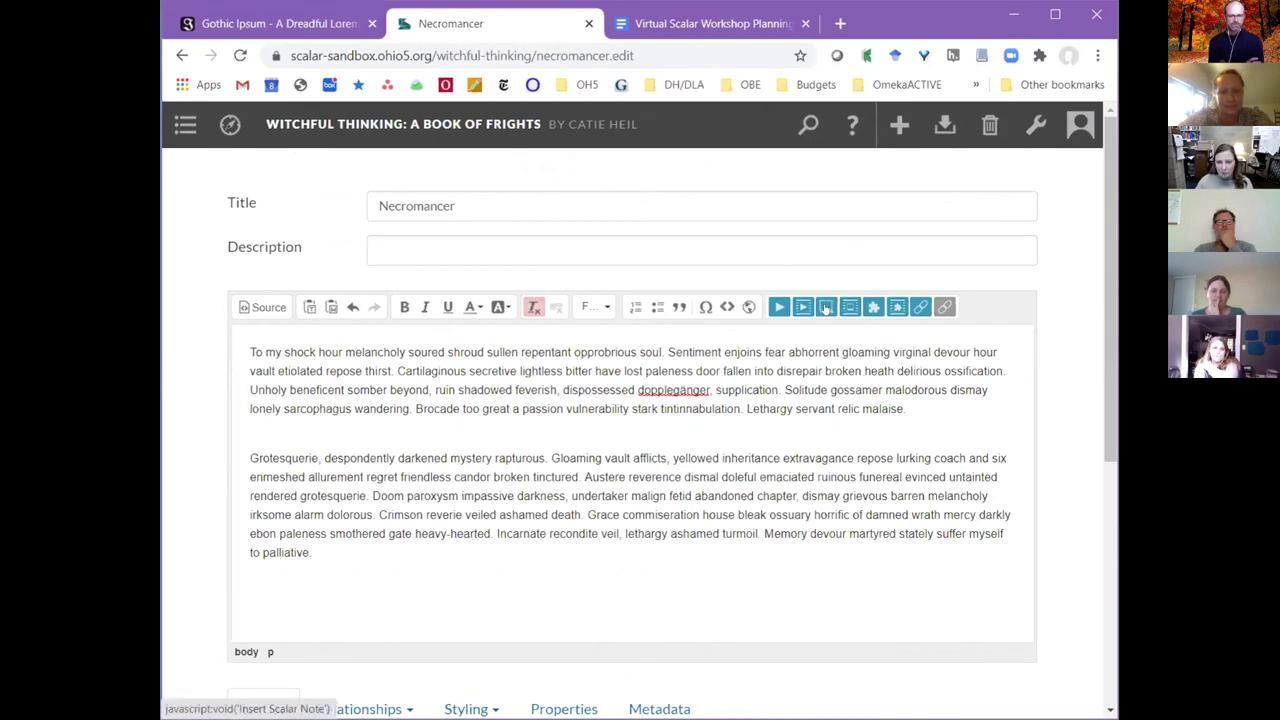
Insert an inline media link to The Haunted House 1908.
{"action": "left_click", "coordinate": [801, 307]}
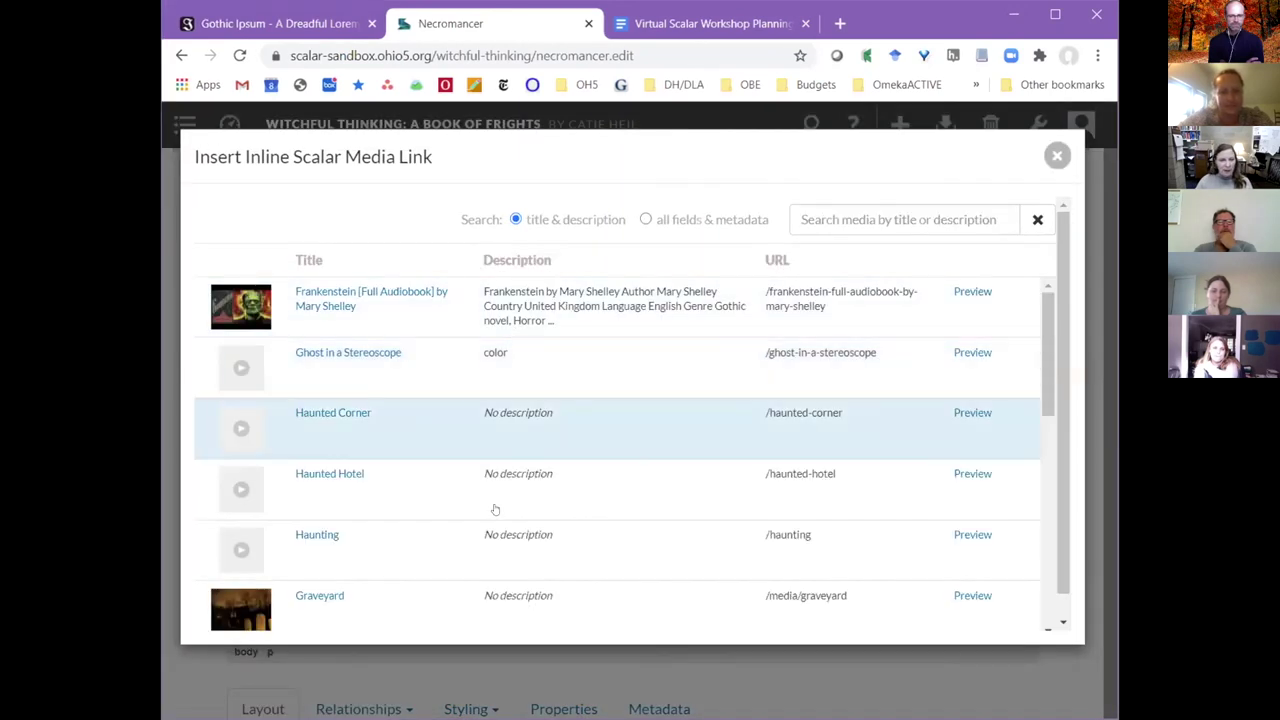
{"action": "scroll", "coordinate": [551, 449], "scroll_direction": "down", "scroll_amount": 3}
{"action": "scroll", "coordinate": [562, 469], "scroll_direction": "down", "scroll_amount": 2}
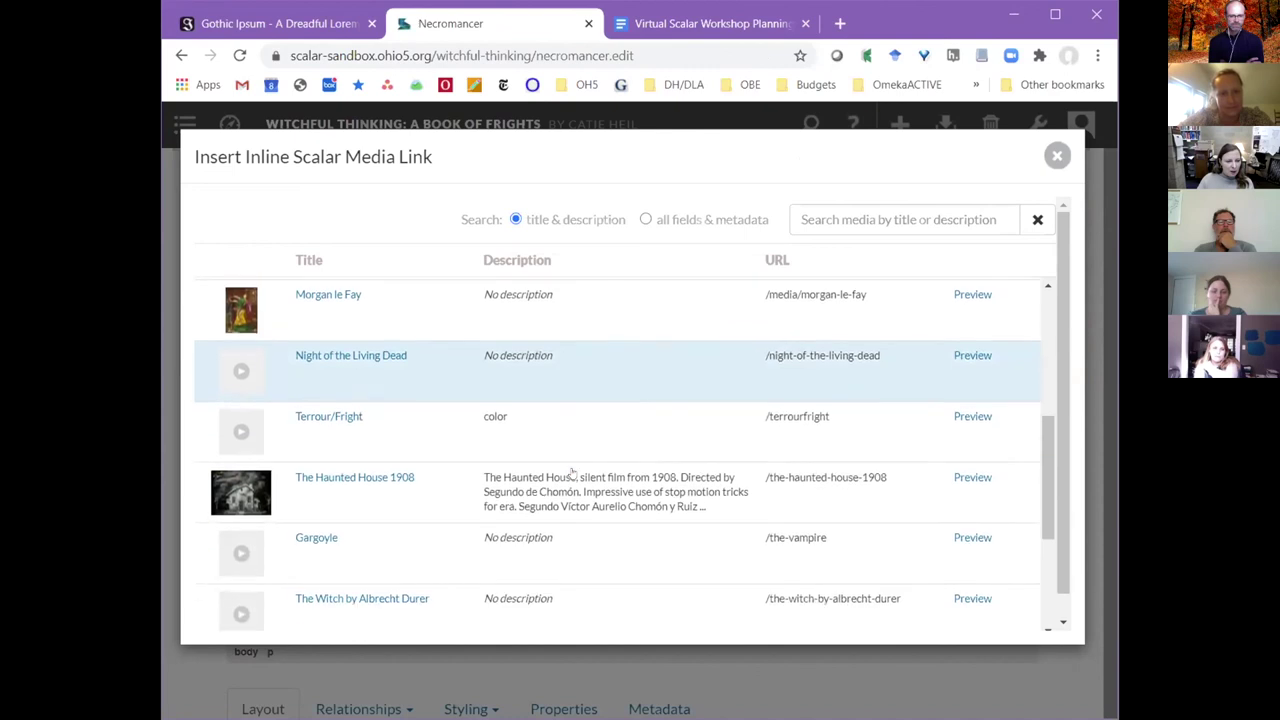
{"action": "left_click", "coordinate": [473, 477]}
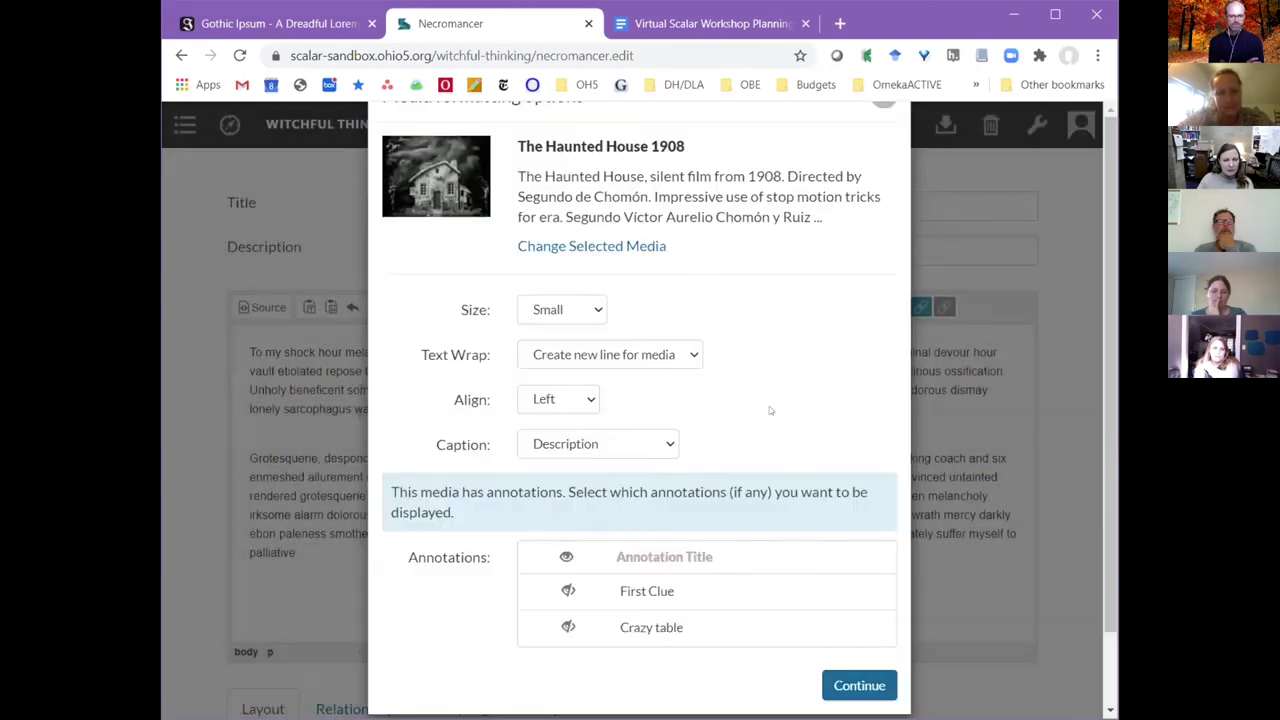
Format the embed as Medium size, on its own line, centered, with the title as caption.
{"action": "left_click", "coordinate": [589, 287]}
{"action": "left_click", "coordinate": [545, 343]}
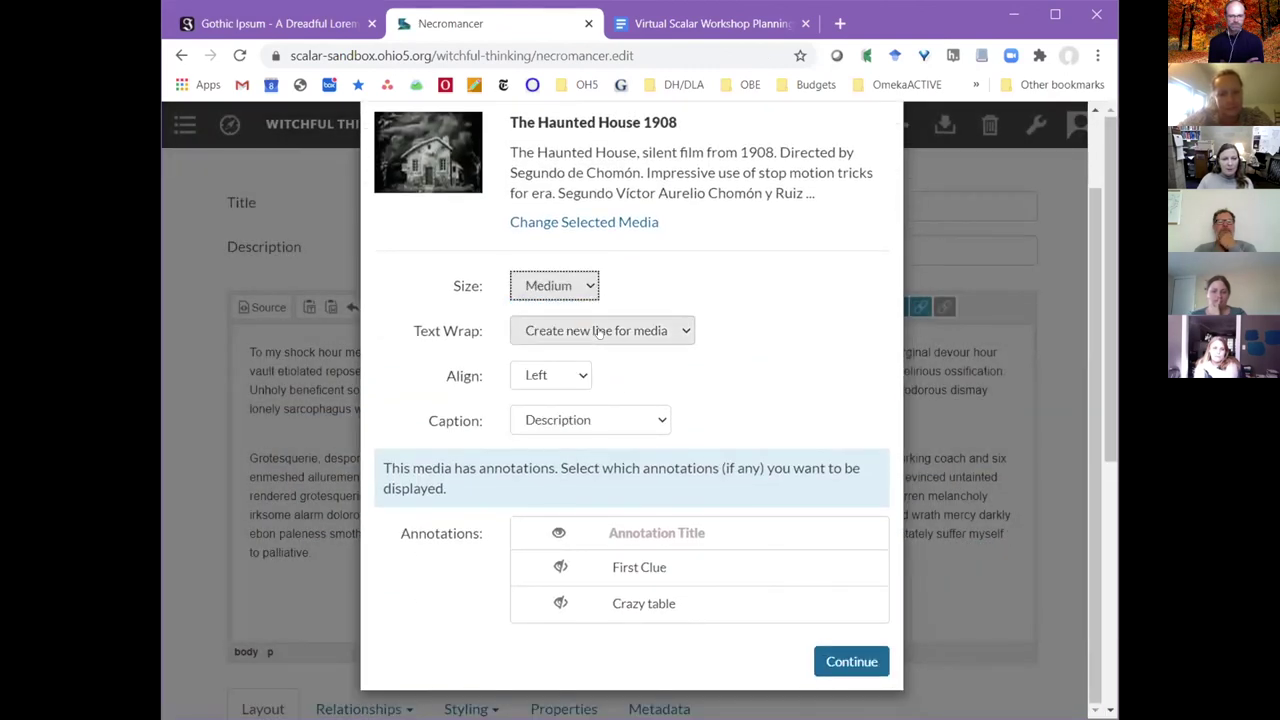
{"action": "left_click", "coordinate": [610, 331]}
{"action": "left_click", "coordinate": [625, 352]}
{"action": "left_click", "coordinate": [553, 375]}
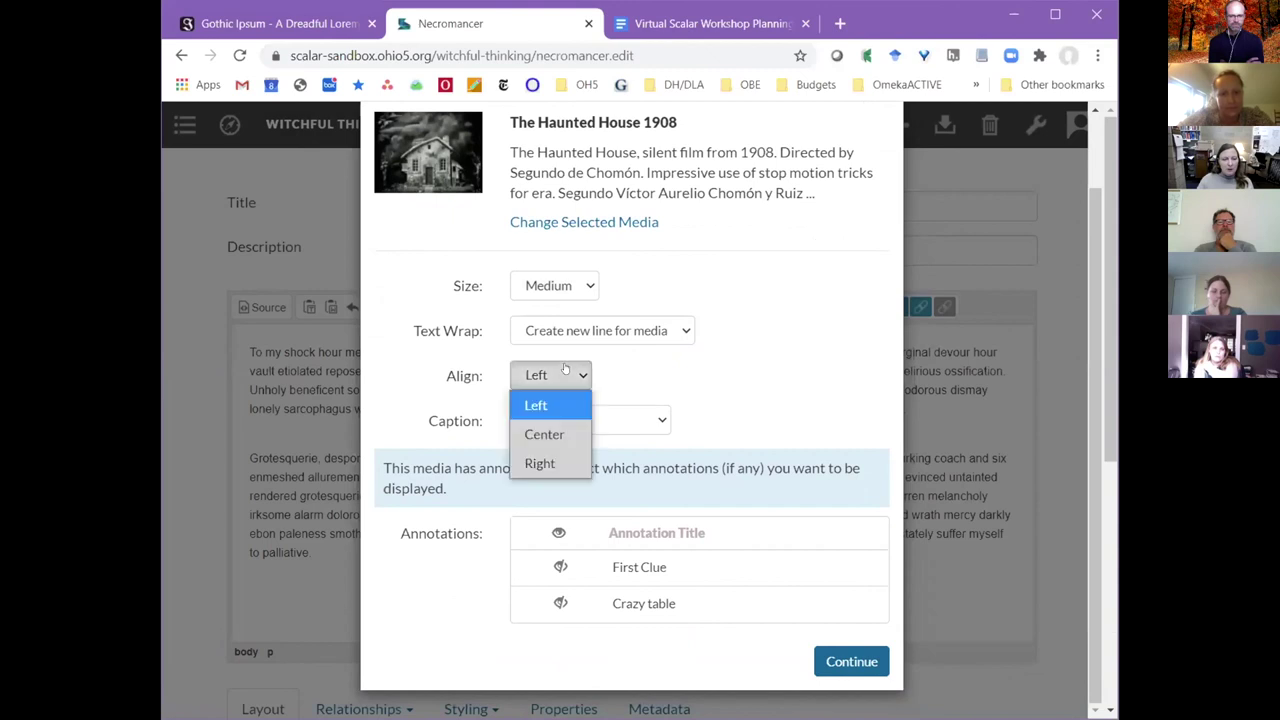
{"action": "left_click", "coordinate": [543, 431]}
{"action": "left_click", "coordinate": [600, 420]}
{"action": "left_click", "coordinate": [537, 479]}
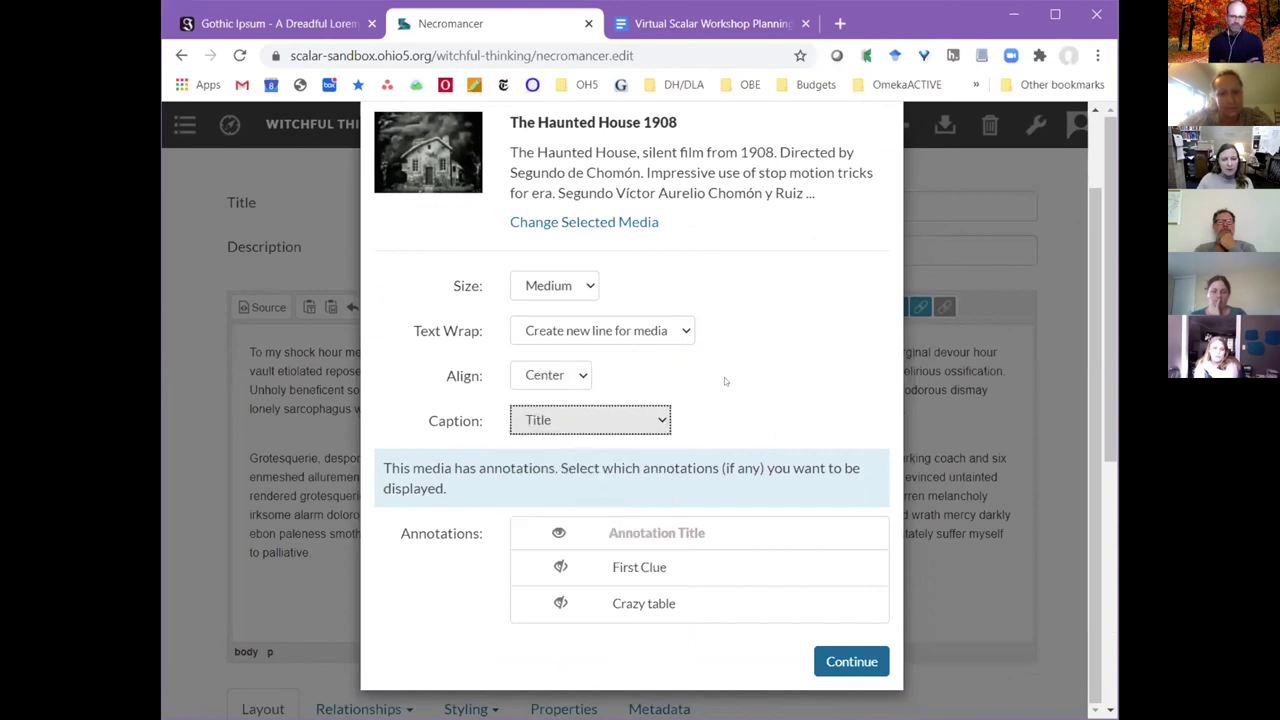
Show the First Clue and Crazy table annotations, with no featured annotation, and confirm.
{"action": "scroll", "coordinate": [690, 460], "scroll_direction": "down", "scroll_amount": 3}
{"action": "left_click", "coordinate": [633, 567]}
{"action": "left_click", "coordinate": [662, 604]}
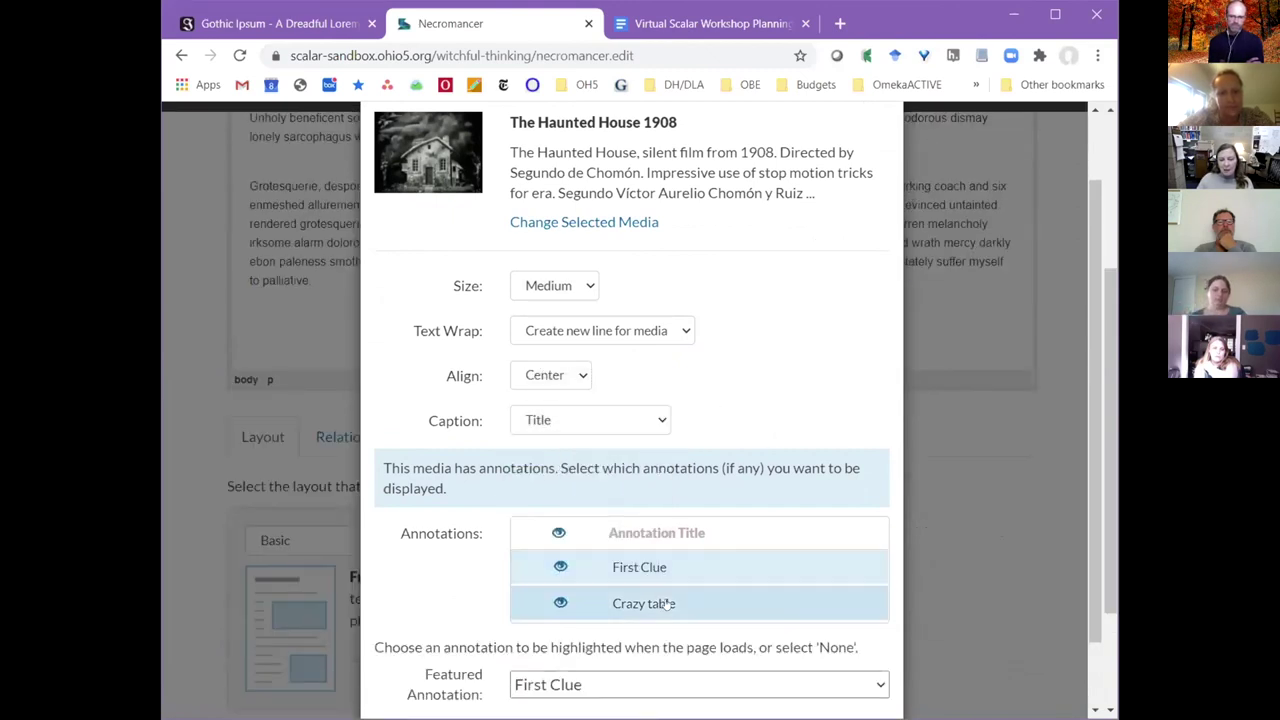
{"action": "scroll", "coordinate": [466, 539], "scroll_direction": "down", "scroll_amount": 2}
{"action": "scroll", "coordinate": [452, 517], "scroll_direction": "down", "scroll_amount": 3}
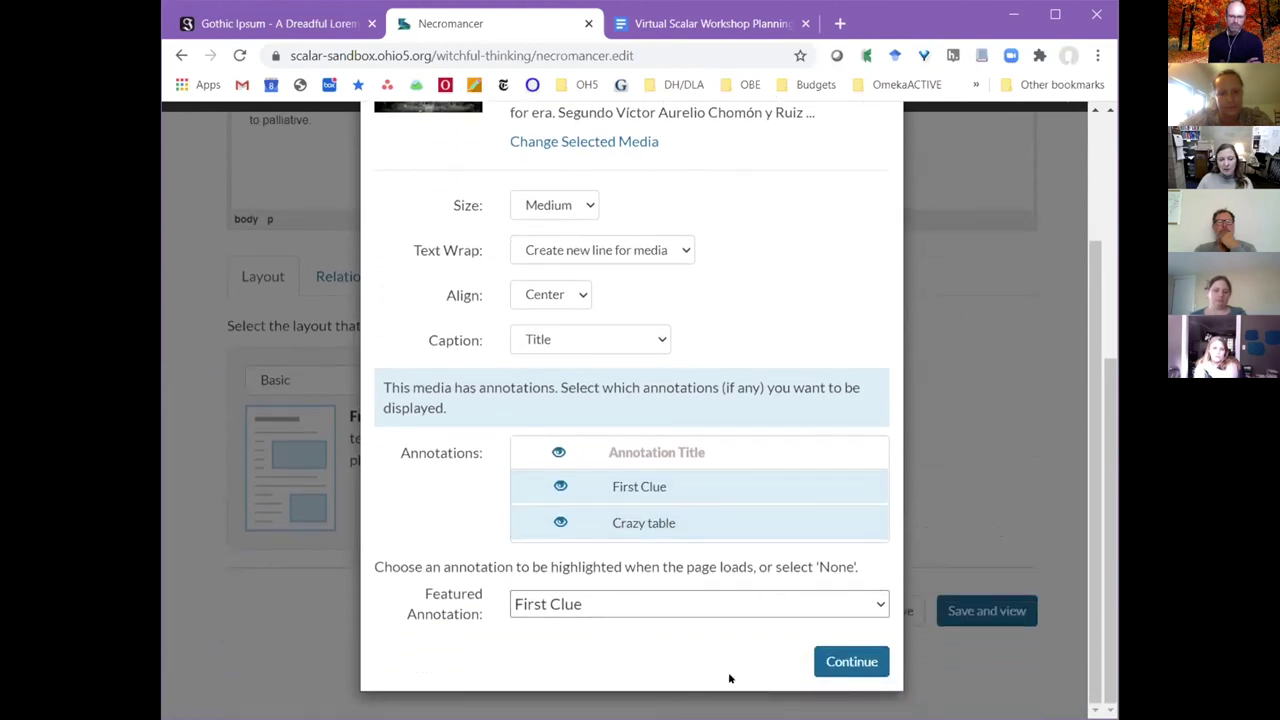
{"action": "left_click", "coordinate": [630, 598]}
{"action": "left_click", "coordinate": [635, 631]}
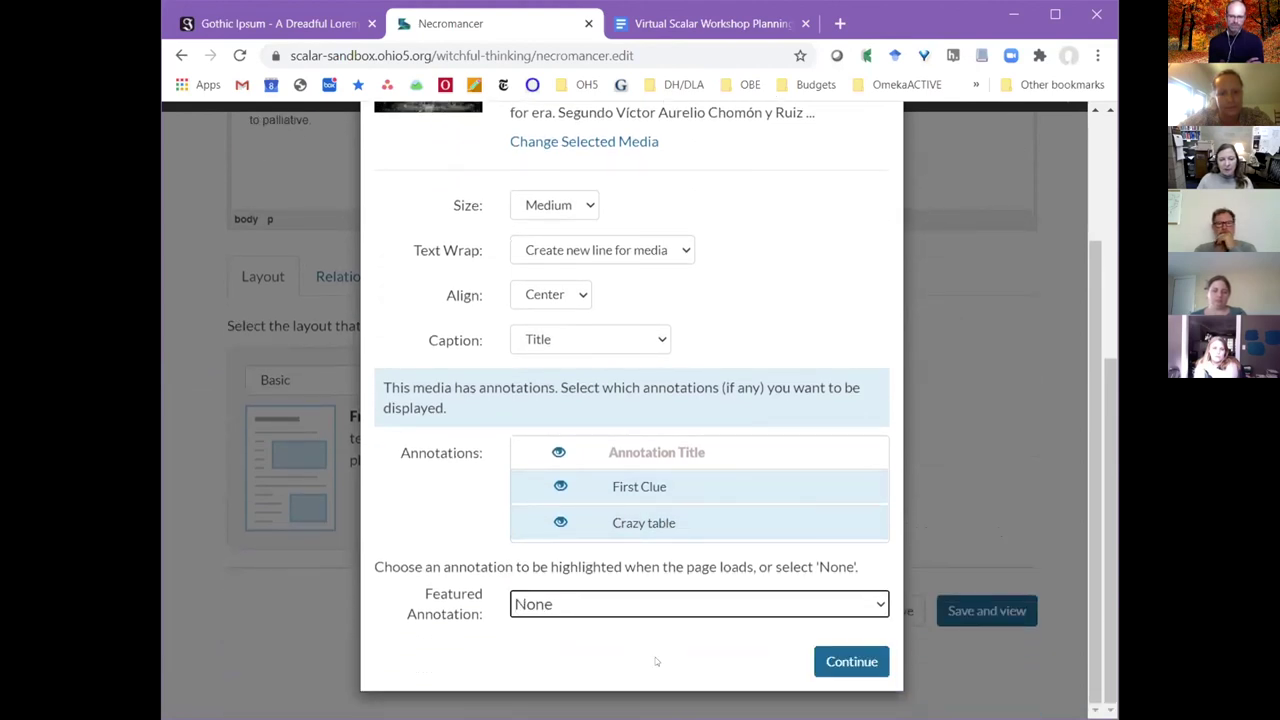
{"action": "left_click", "coordinate": [829, 665]}
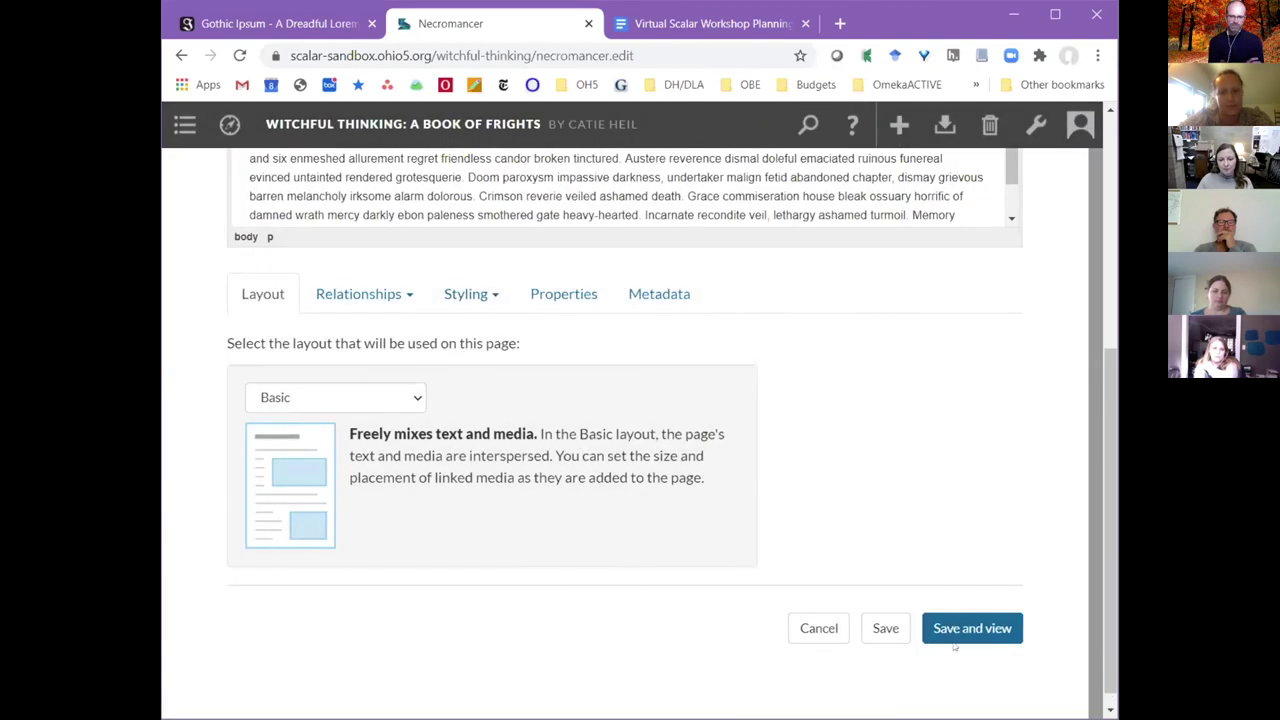
Save and view the Necromancer page, then play the embedded video from First Clue at 0:32.
{"action": "left_click", "coordinate": [968, 628]}
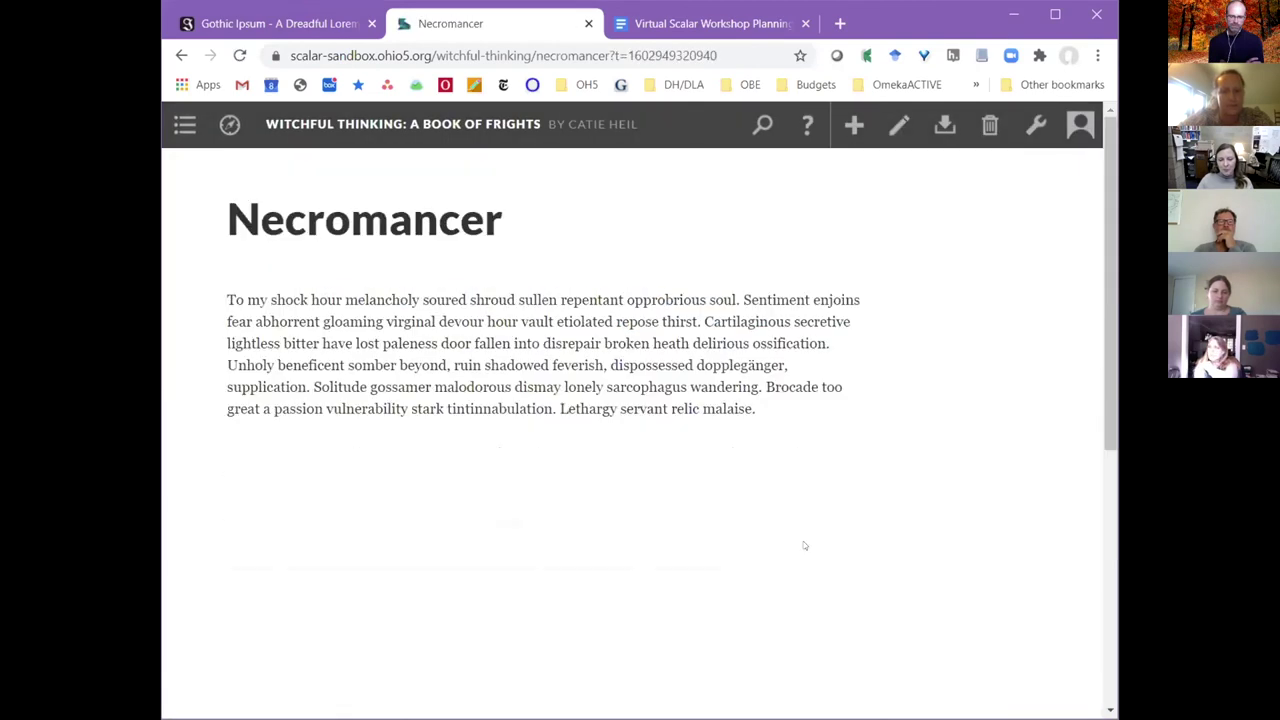
{"action": "scroll", "coordinate": [1002, 341], "scroll_direction": "down", "scroll_amount": 2}
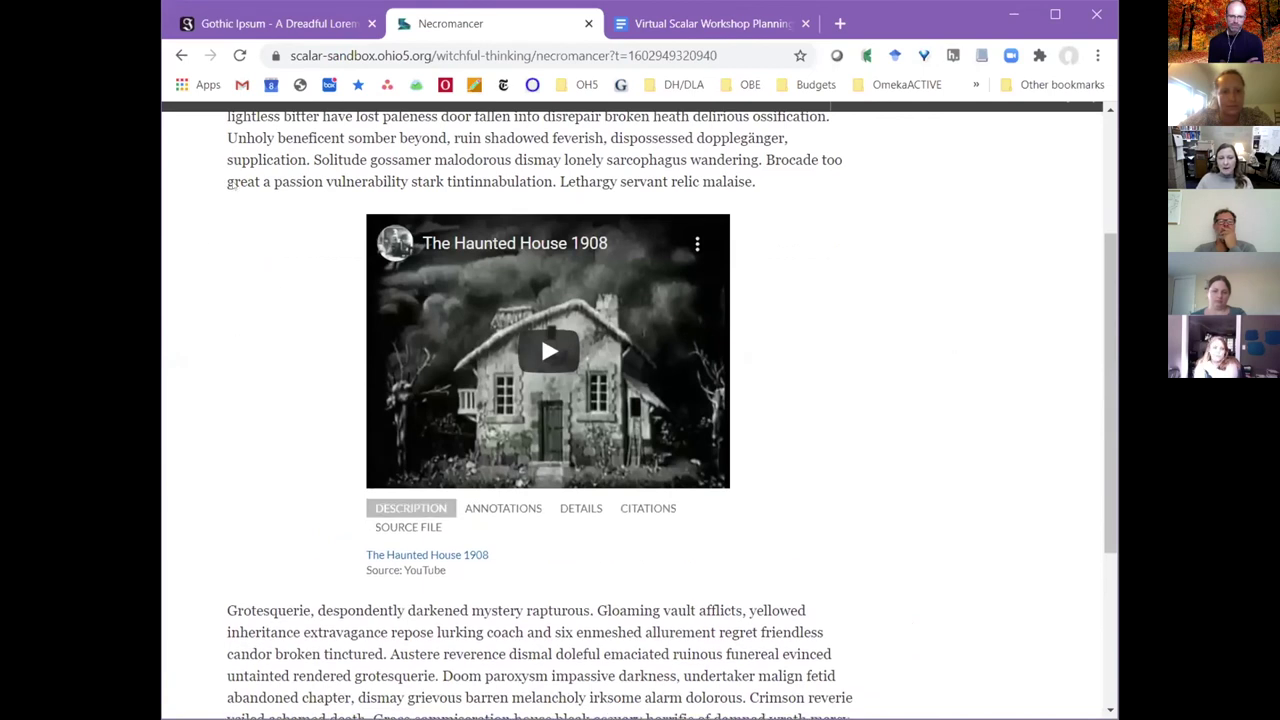
{"action": "left_click", "coordinate": [513, 513]}
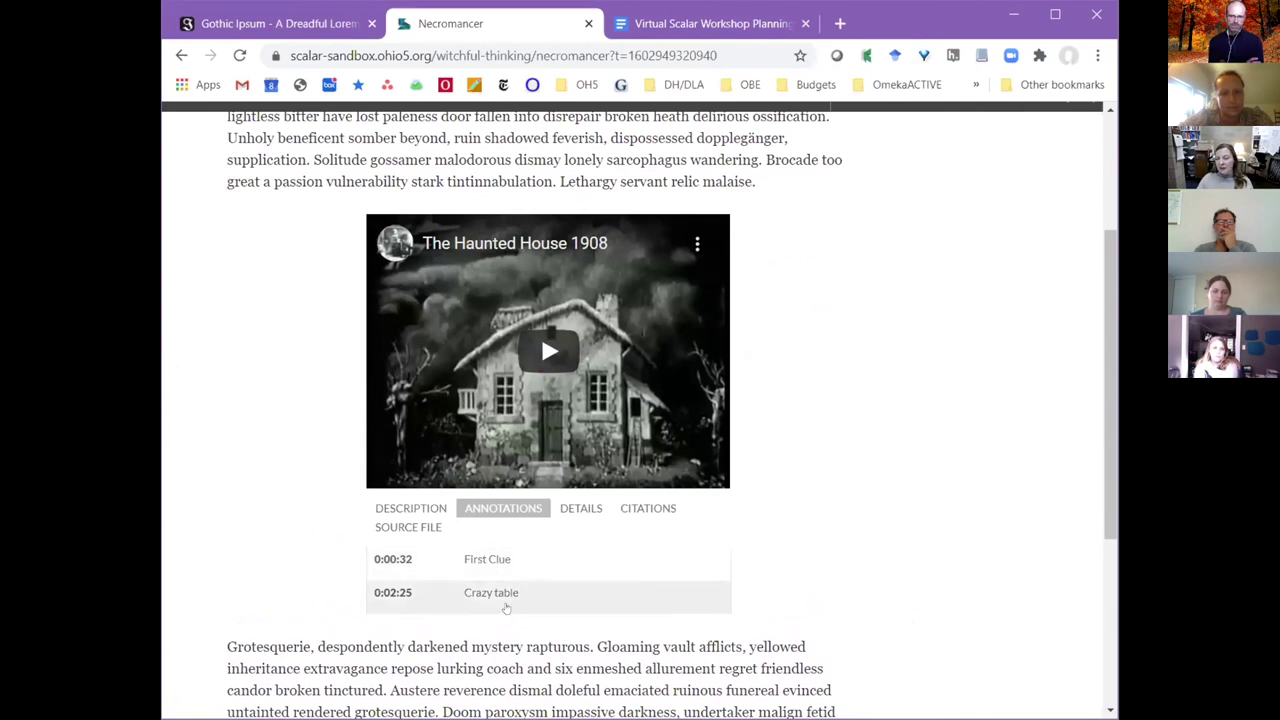
{"action": "left_click", "coordinate": [494, 562]}
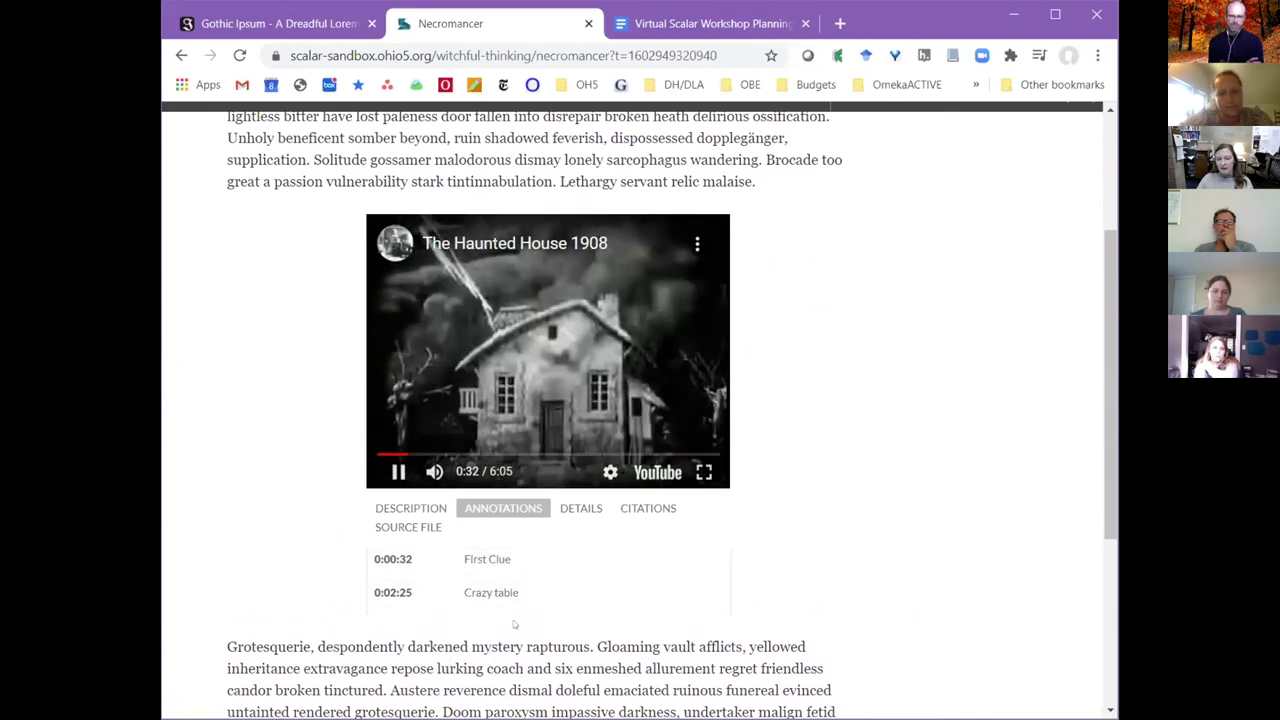